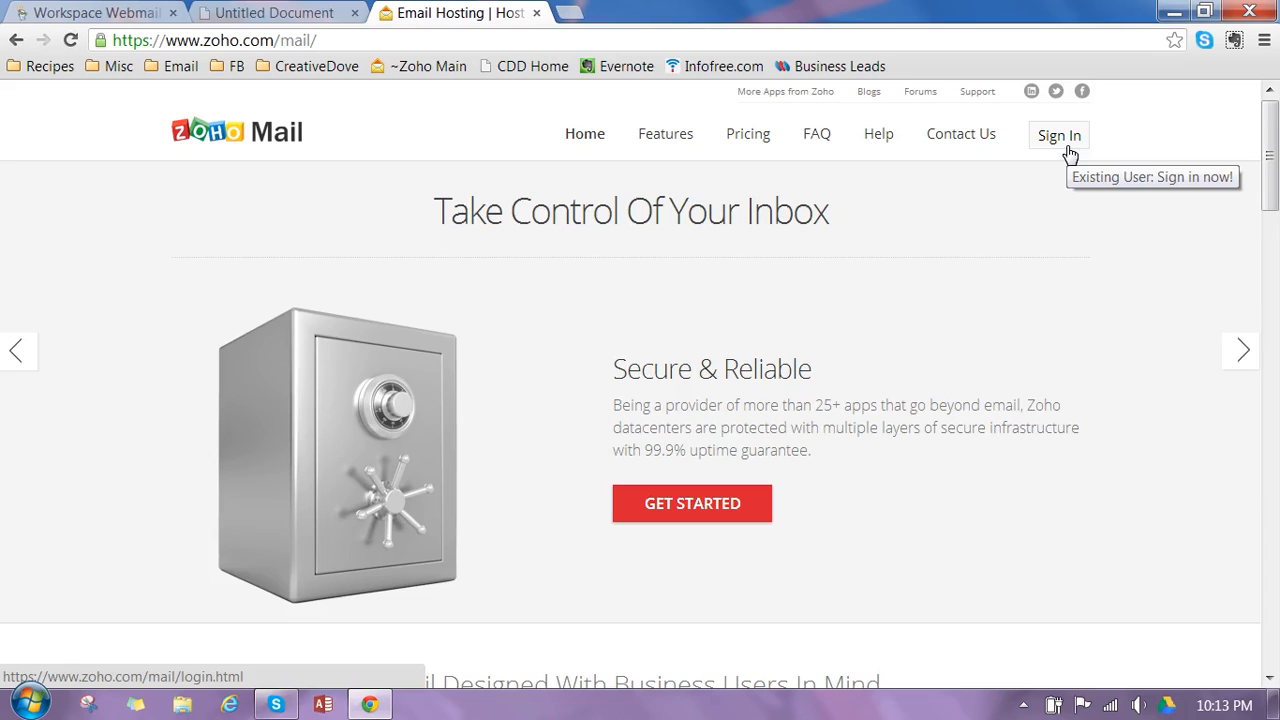
- Sign in to the Zoho Mail account with the username e-mail address and the account password
{"action": "left_click", "coordinate": [1062, 136]}
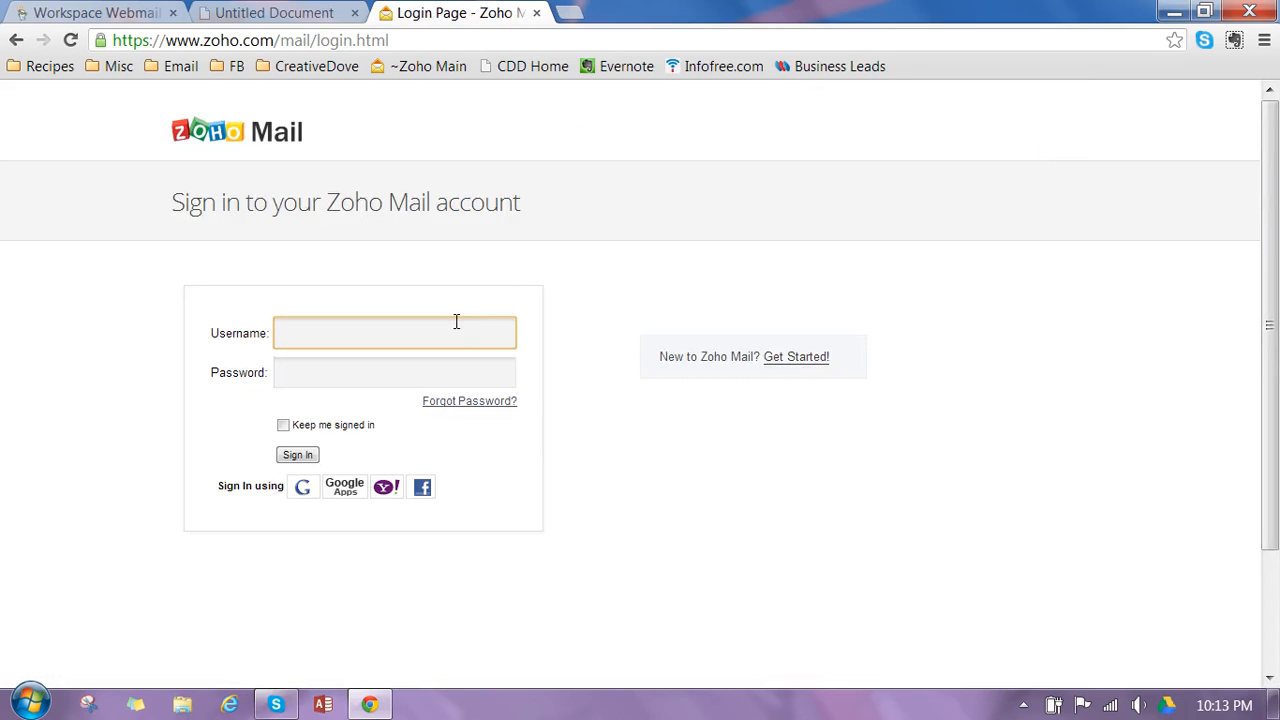
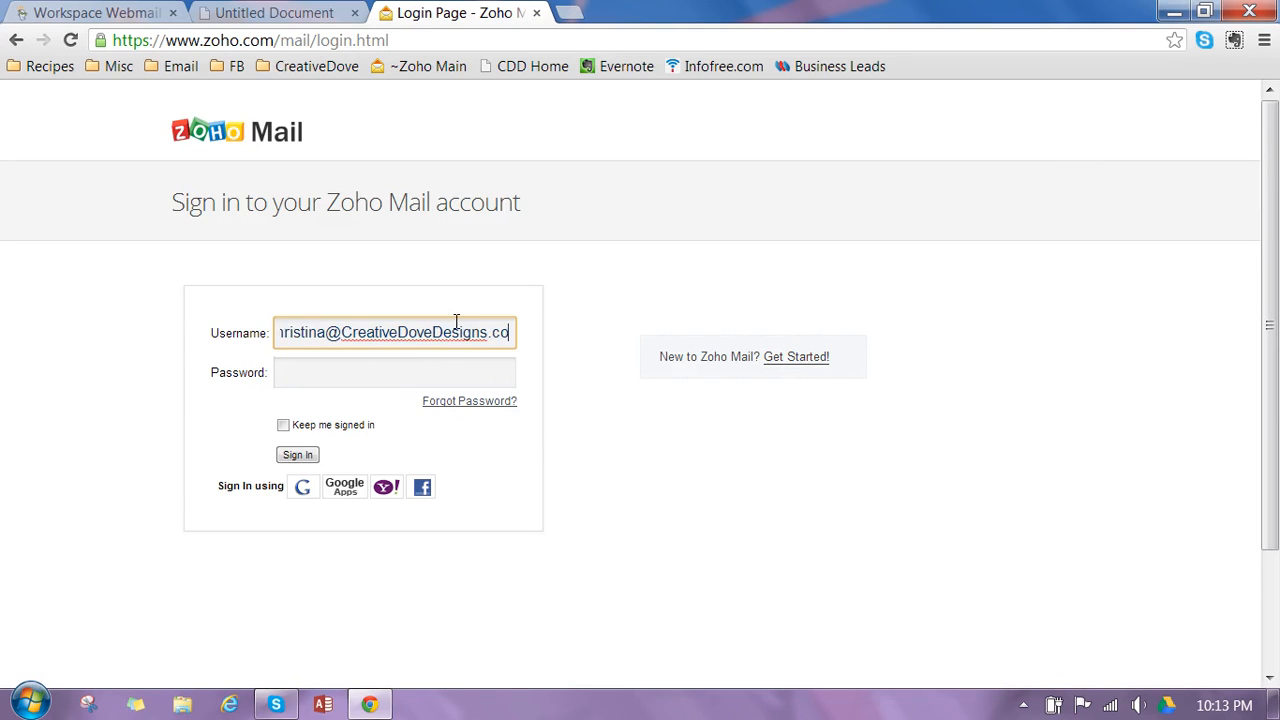
{"action": "key", "text": "Tab"}
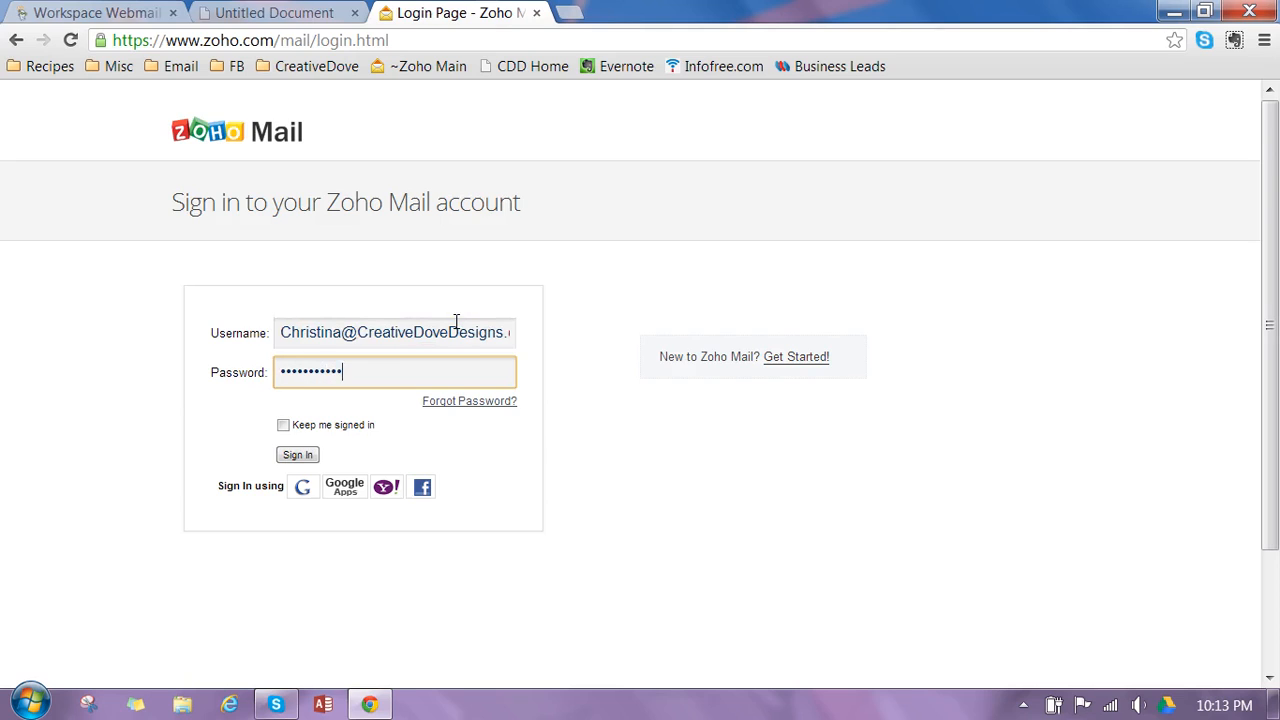
{"action": "left_click", "coordinate": [283, 425]}
{"action": "left_click", "coordinate": [298, 459]}
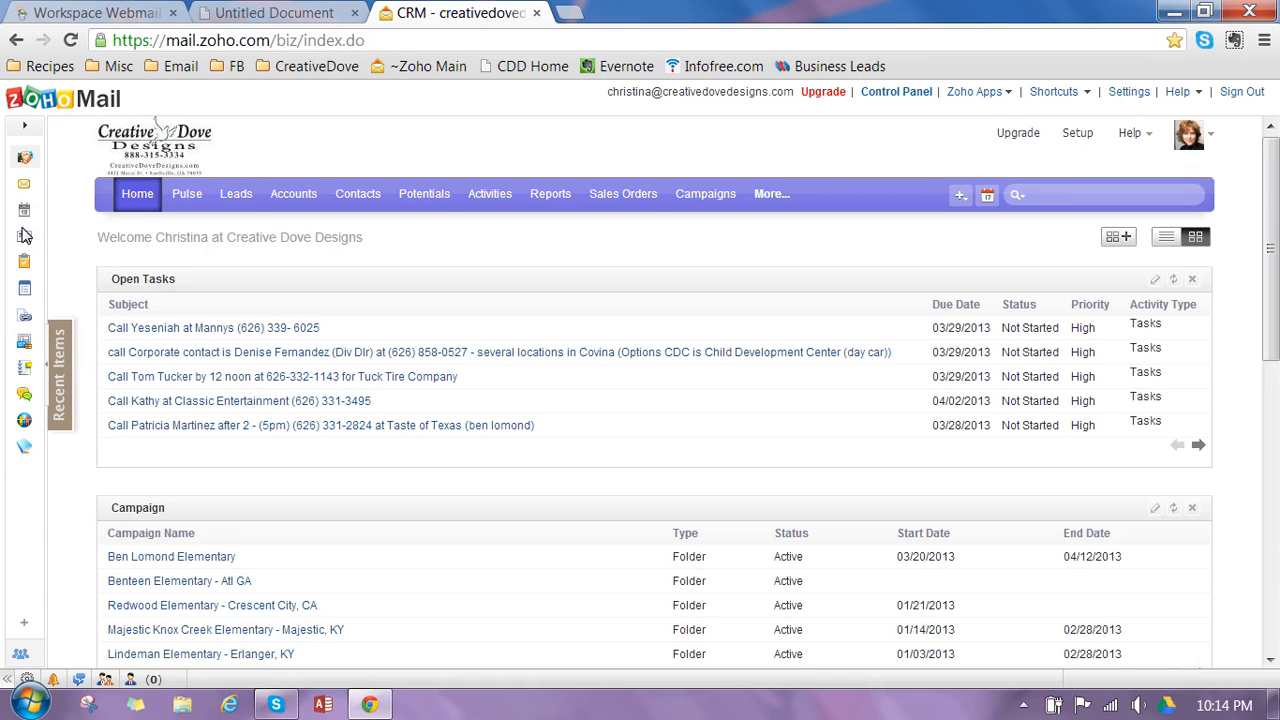
- Toggle the apps sidebar beside the CRM home page and leave it hidden
{"action": "left_click", "coordinate": [47, 370]}
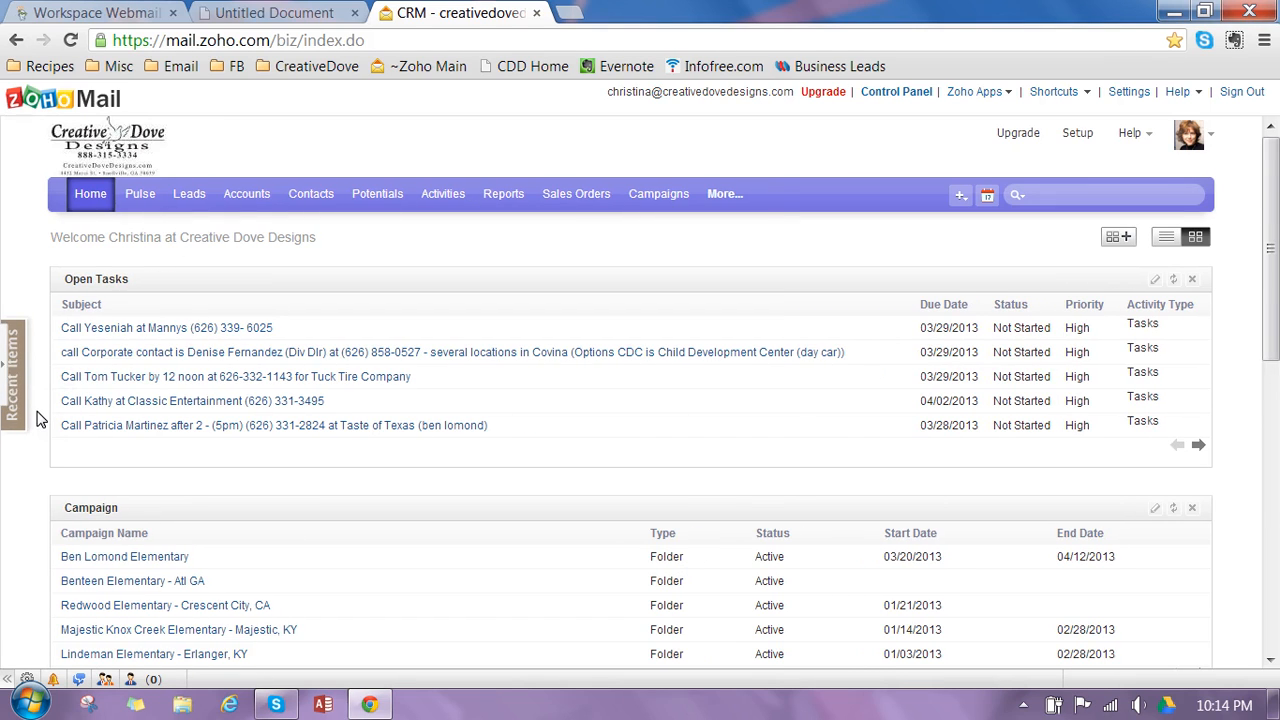
{"action": "left_click", "coordinate": [5, 370]}
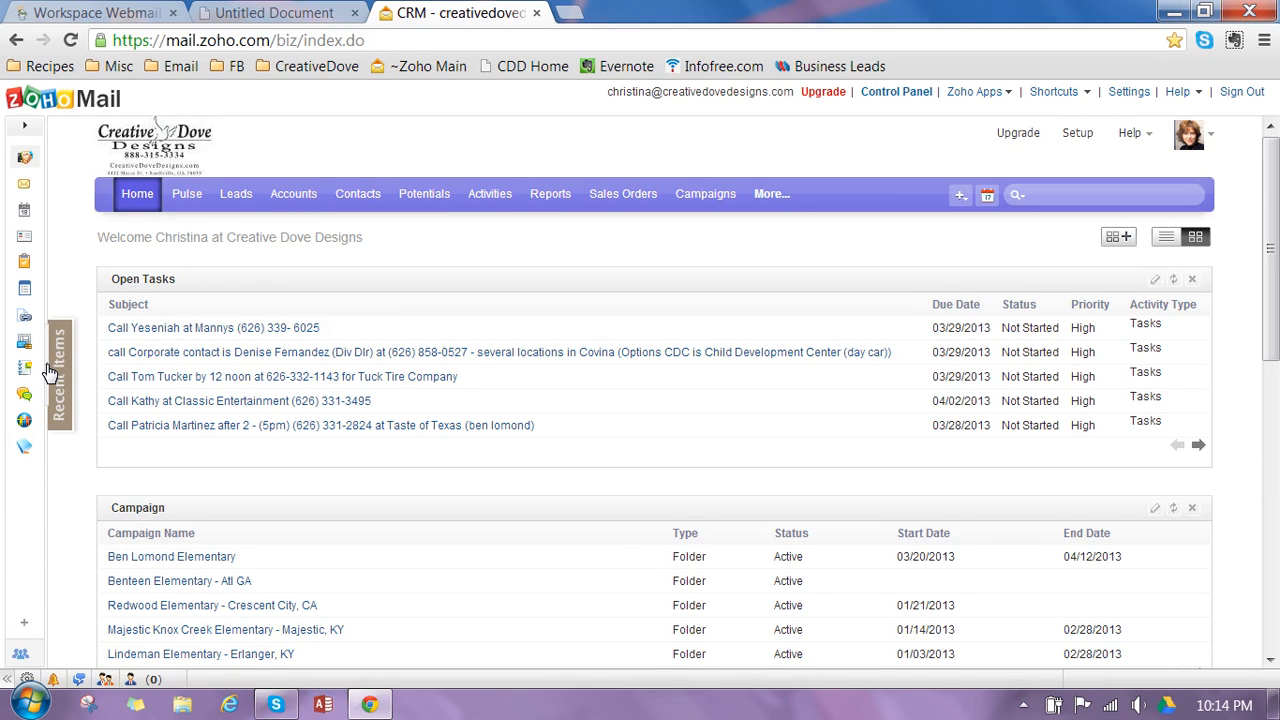
{"action": "left_click", "coordinate": [50, 372]}
{"action": "left_click", "coordinate": [8, 383]}
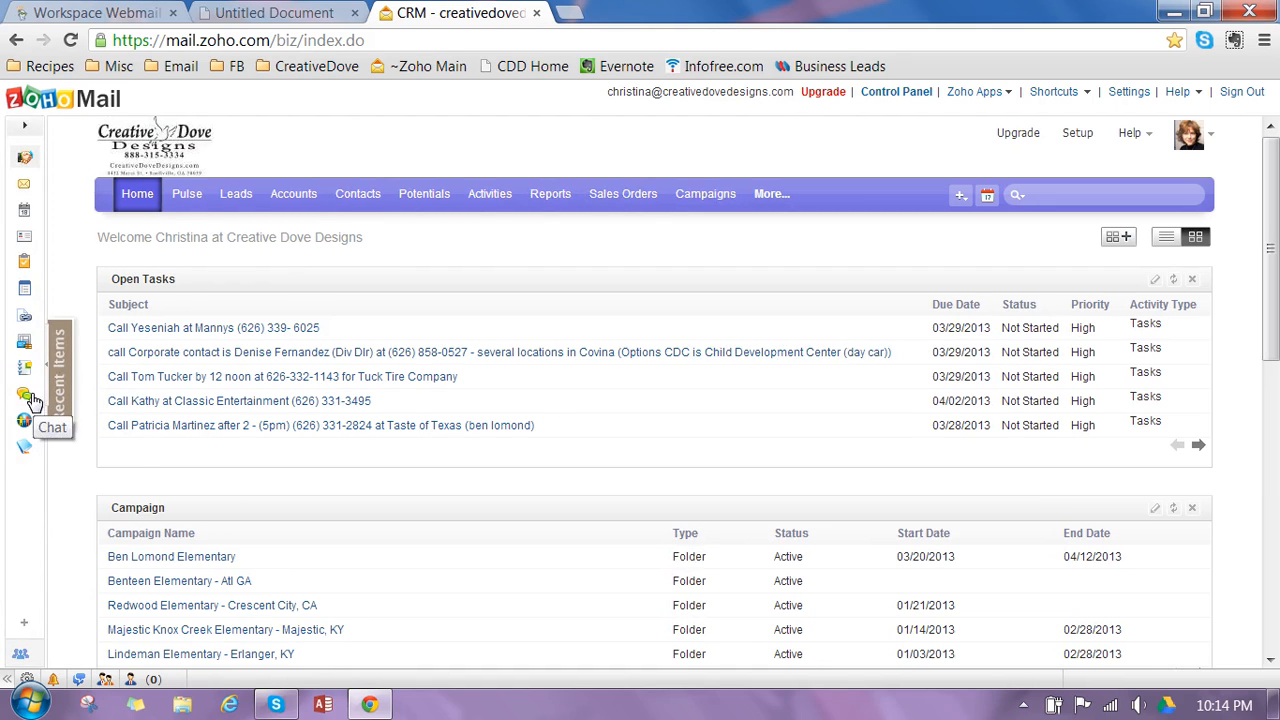
{"action": "left_click", "coordinate": [50, 376]}
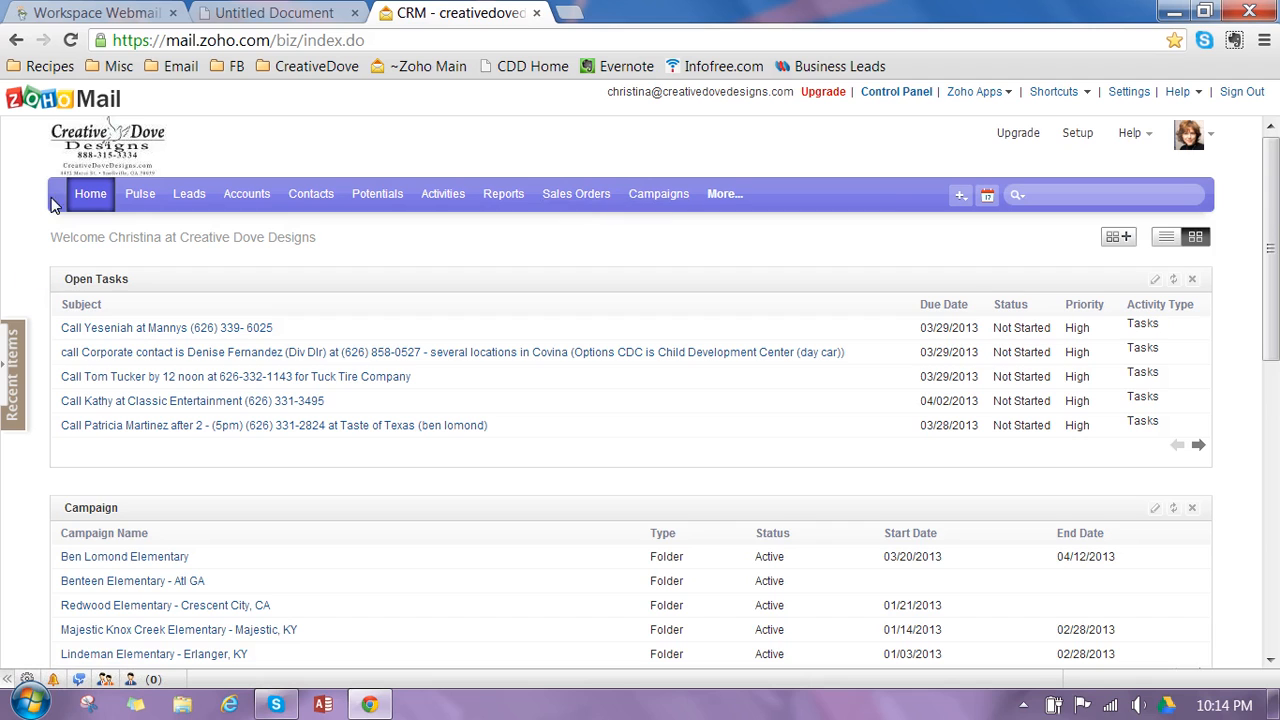
- Open the CRM leads and switch to the Ben Lomond view labelled with the lead owner's first name
{"action": "left_click", "coordinate": [88, 200]}
{"action": "left_click", "coordinate": [191, 197]}
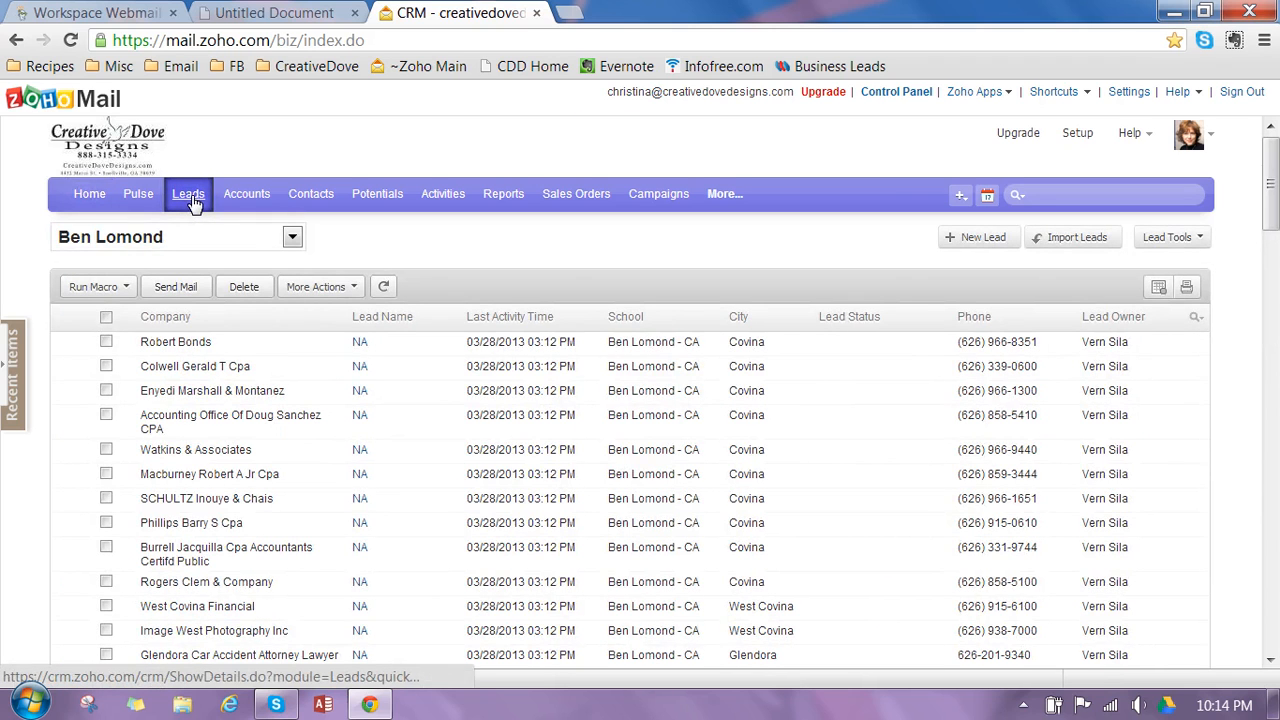
{"action": "left_click", "coordinate": [292, 238]}
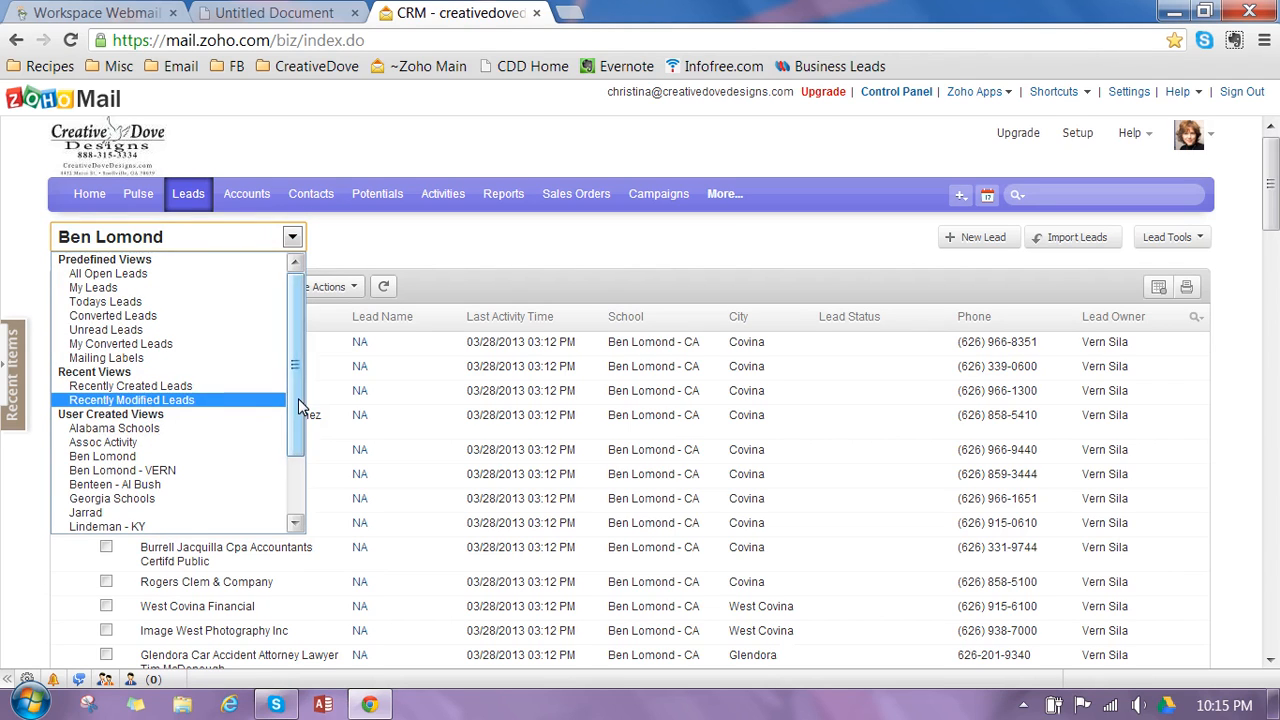
{"action": "left_click_drag", "start_coordinate": [298, 398], "coordinate": [305, 503]}
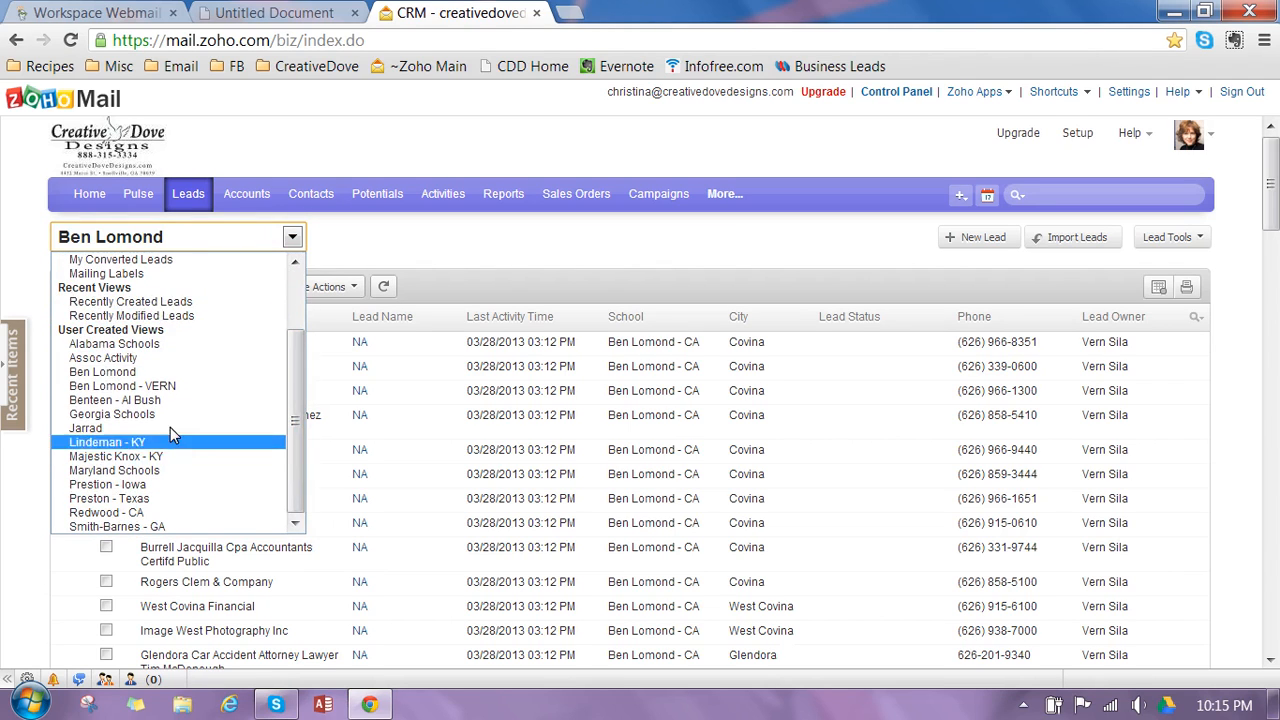
{"action": "left_click", "coordinate": [125, 389]}
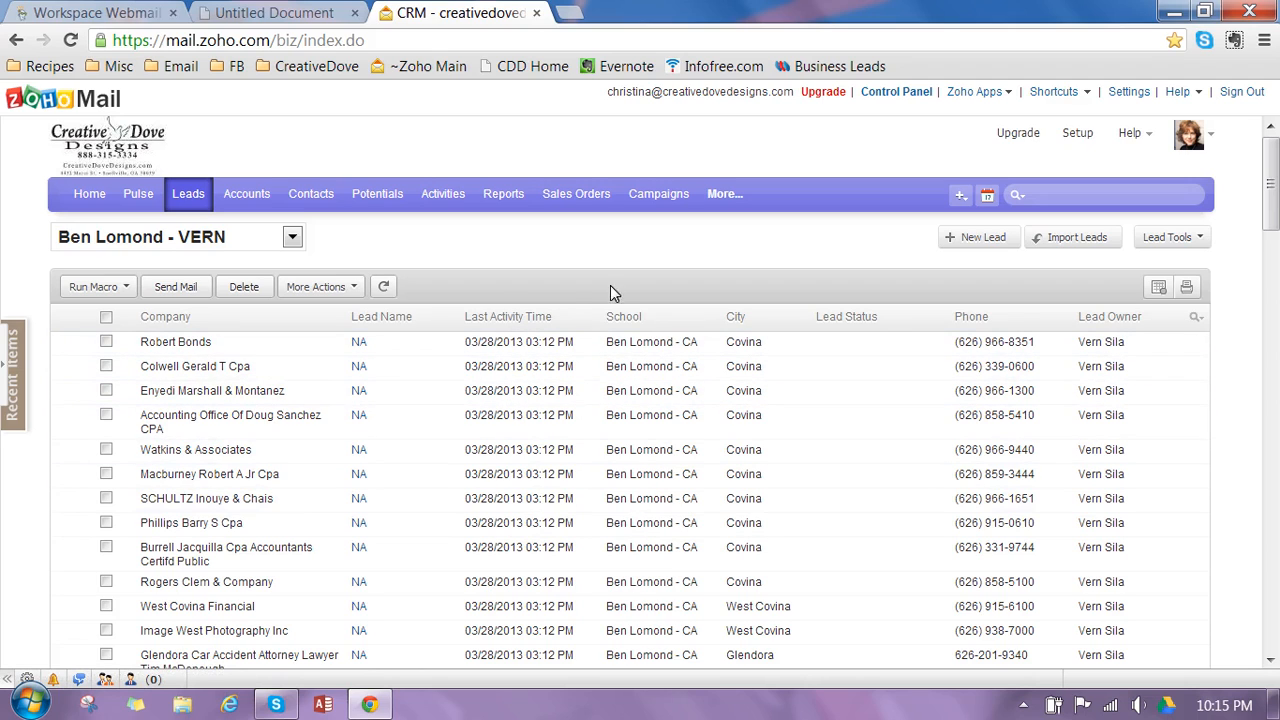
- Remove the Last Activity Time and Lead Owner columns from the current leads view and save it
{"action": "mouse_move", "coordinate": [325, 246]}
{"action": "left_click", "coordinate": [323, 243]}
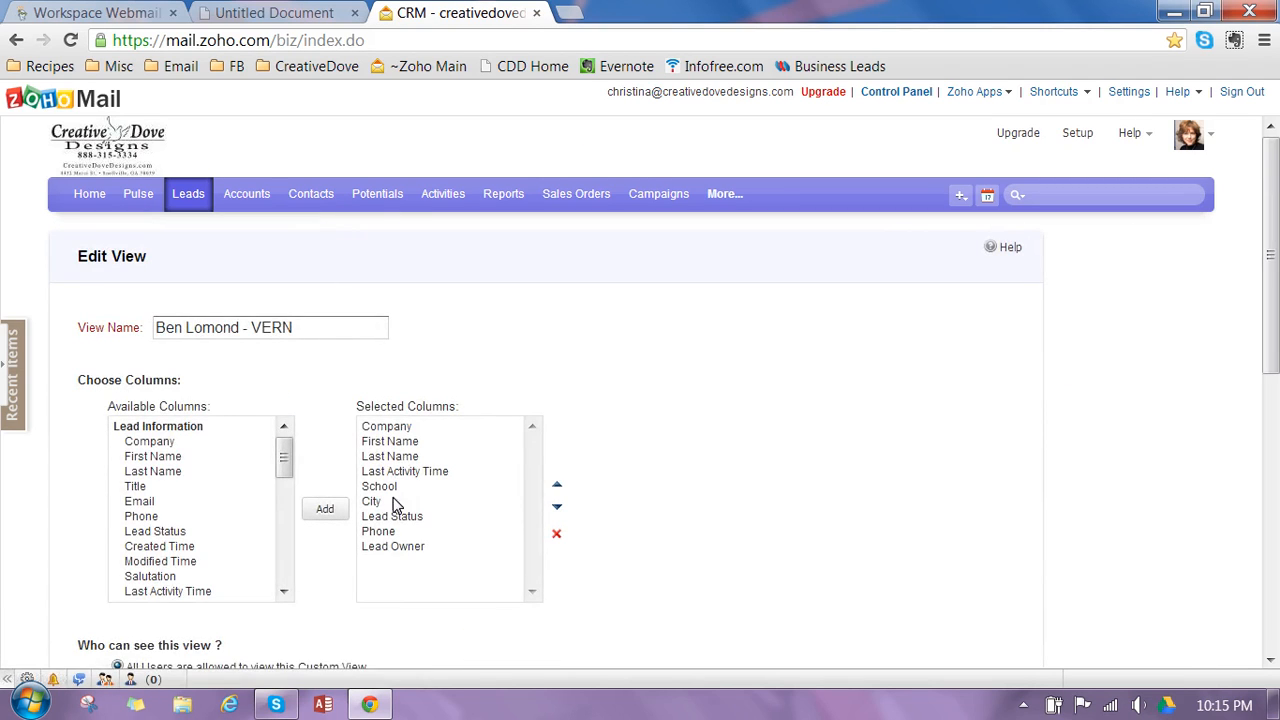
{"action": "left_click", "coordinate": [418, 474]}
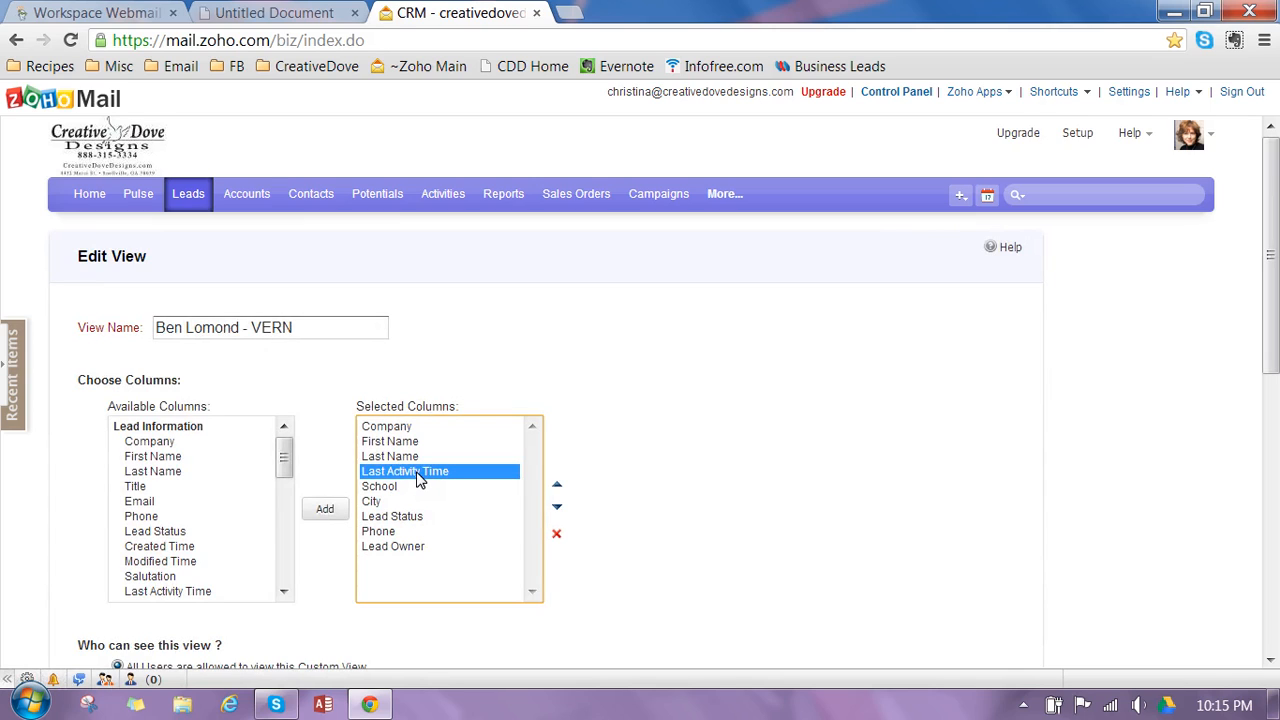
{"action": "left_click", "coordinate": [558, 534]}
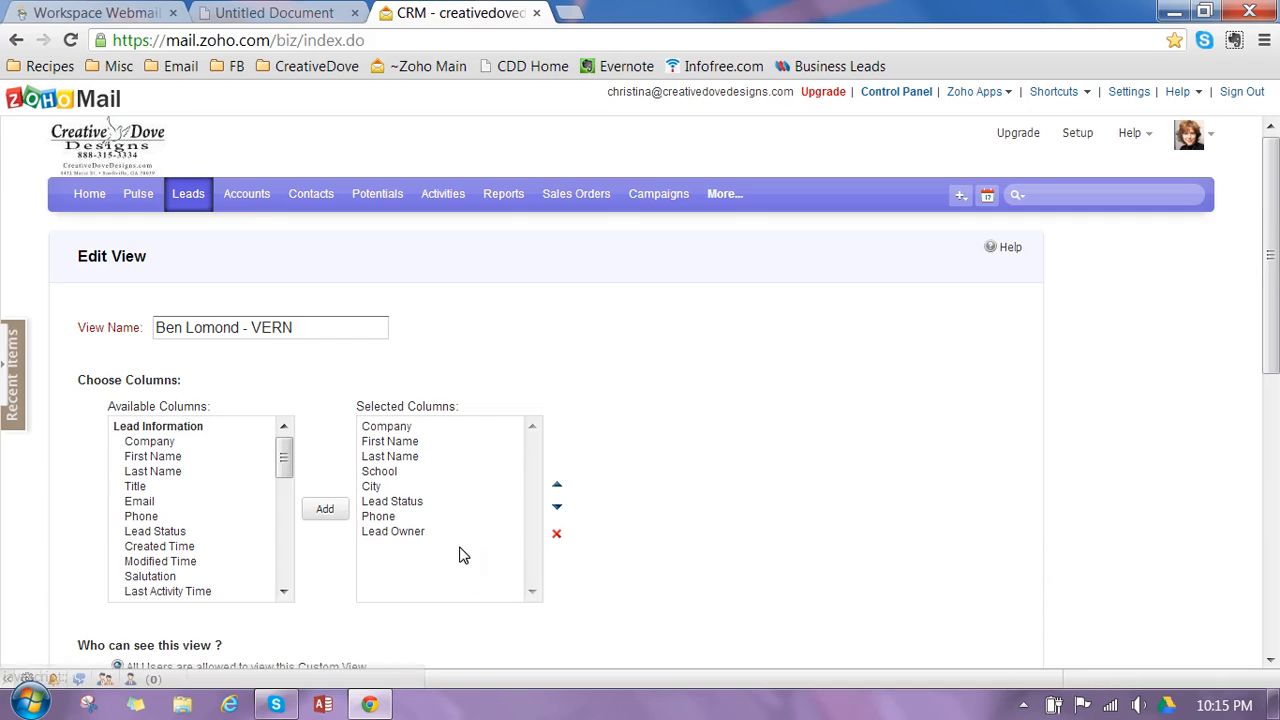
{"action": "left_click", "coordinate": [420, 536]}
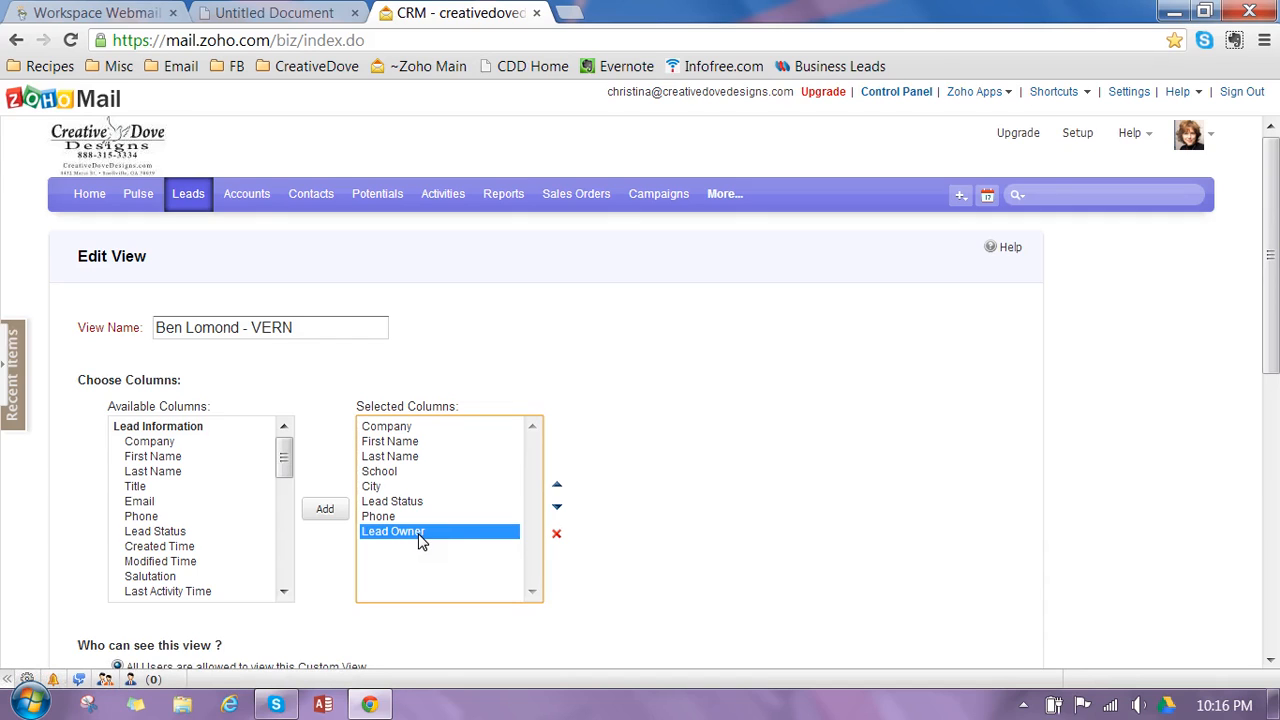
{"action": "left_click", "coordinate": [557, 534]}
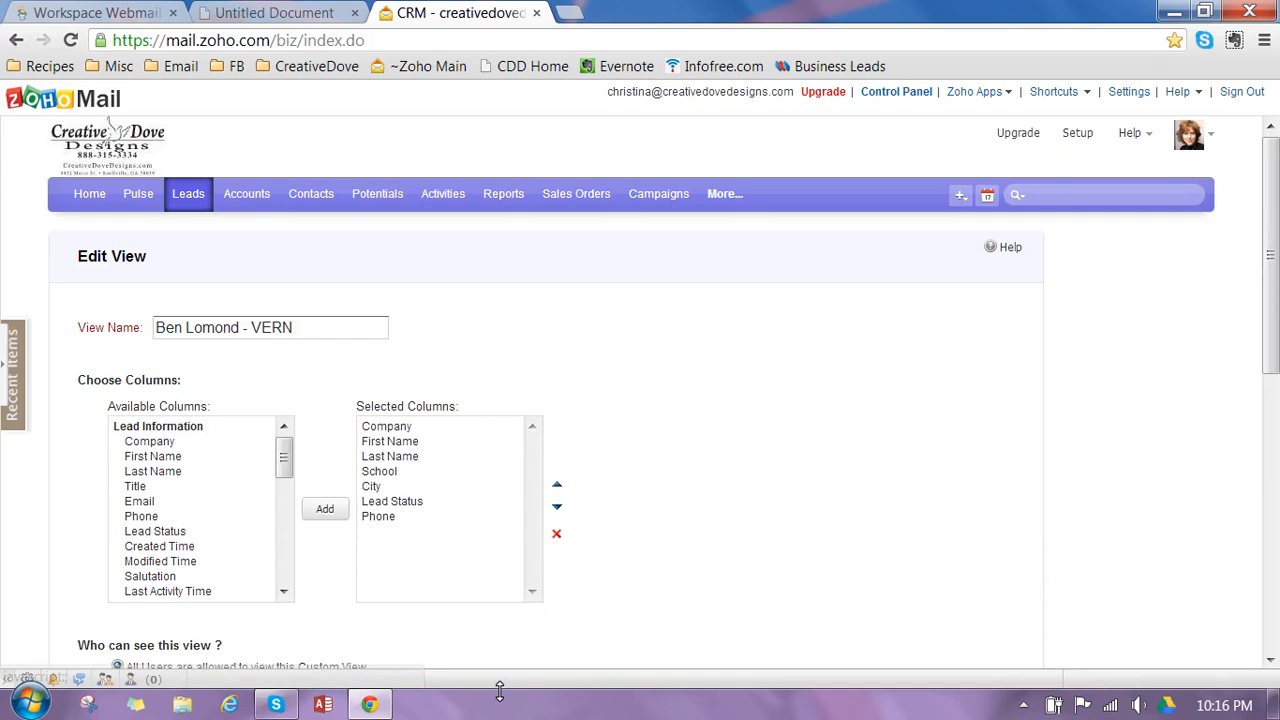
{"action": "left_click_drag", "start_coordinate": [1275, 315], "coordinate": [1277, 513]}
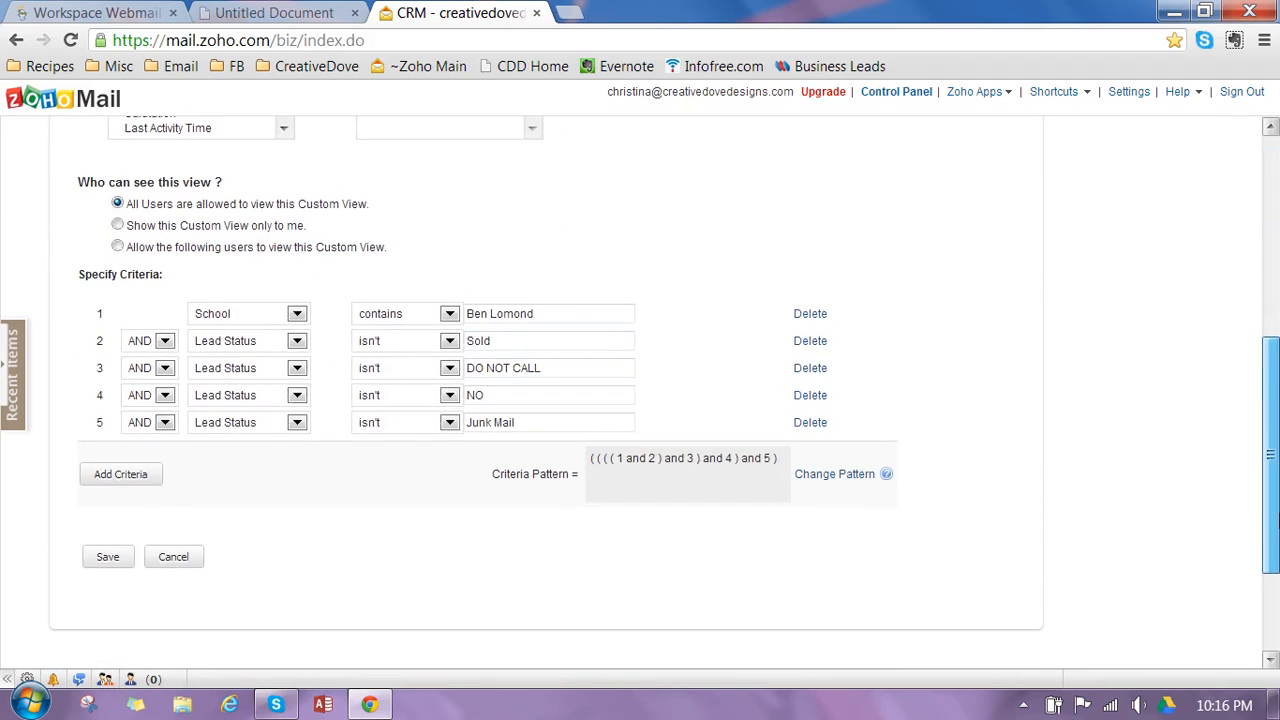
{"action": "left_click", "coordinate": [112, 566]}
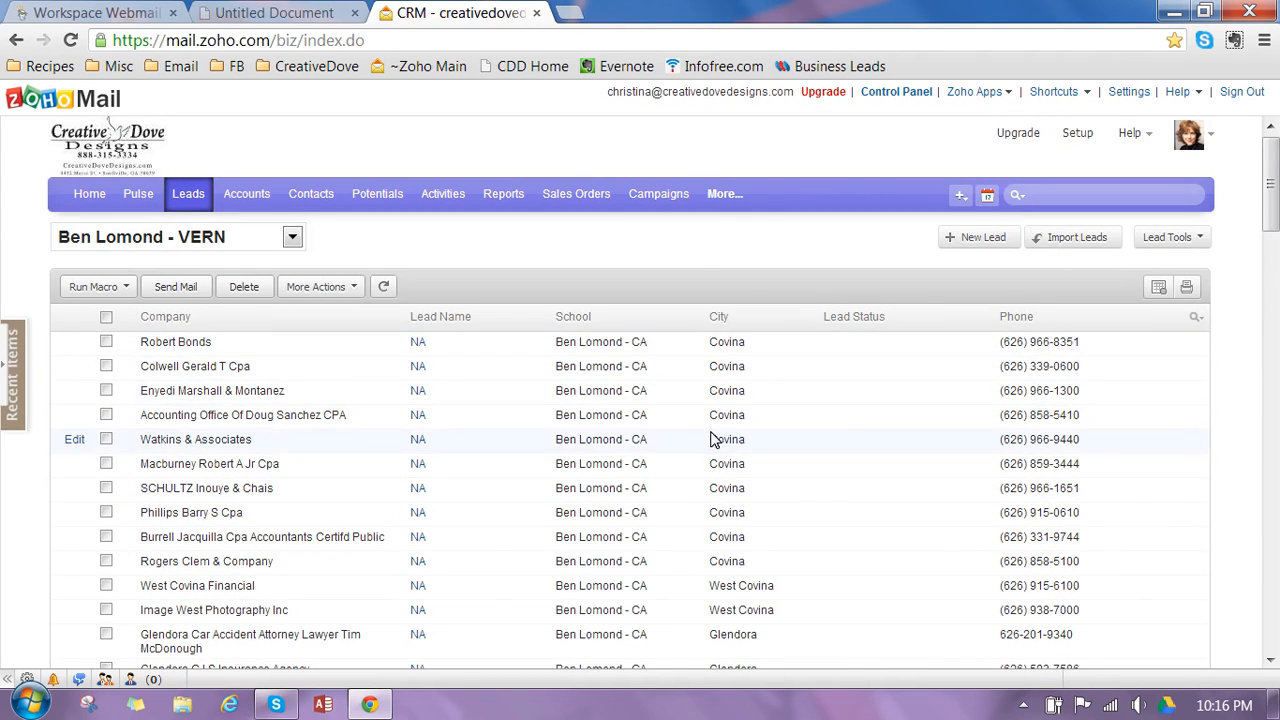
- Sort the leads list by City in ascending, descending and again ascending order
{"action": "mouse_move", "coordinate": [1277, 210]}
{"action": "left_mouse_down"}
{"action": "mouse_move", "coordinate": [1274, 505]}
{"action": "mouse_move", "coordinate": [1275, 197]}
{"action": "left_mouse_up"}
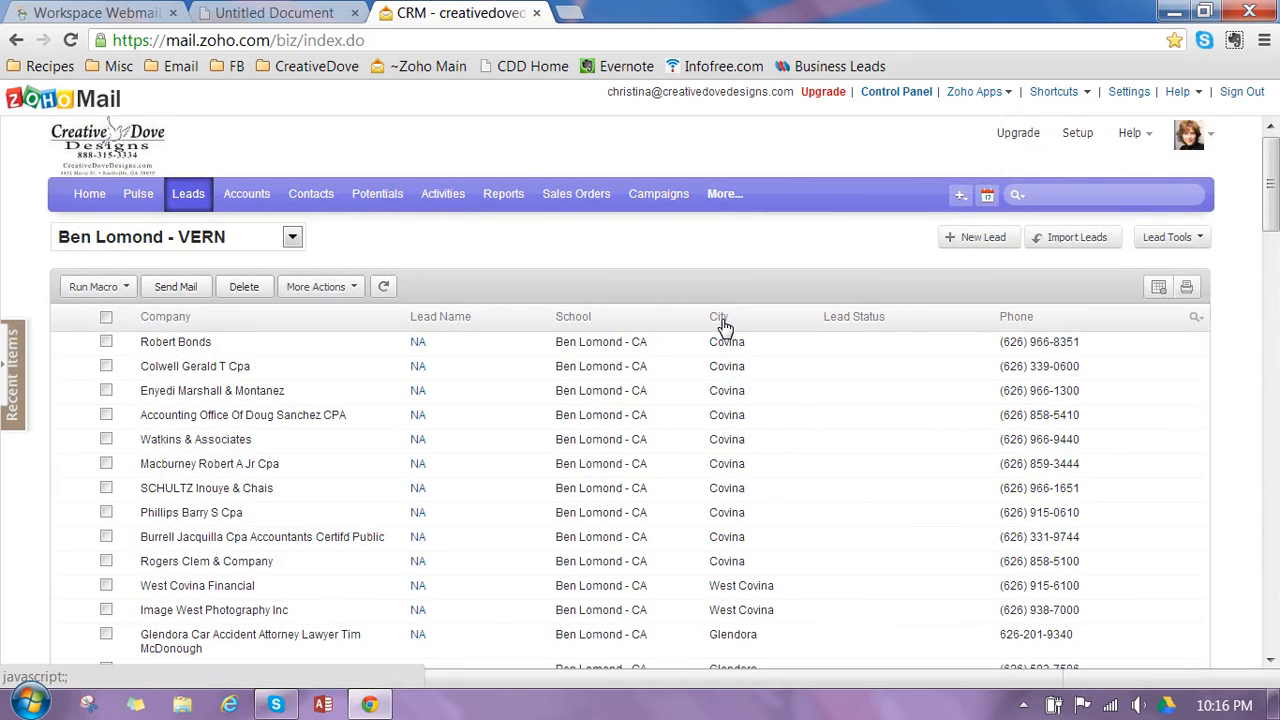
{"action": "left_click", "coordinate": [728, 318]}
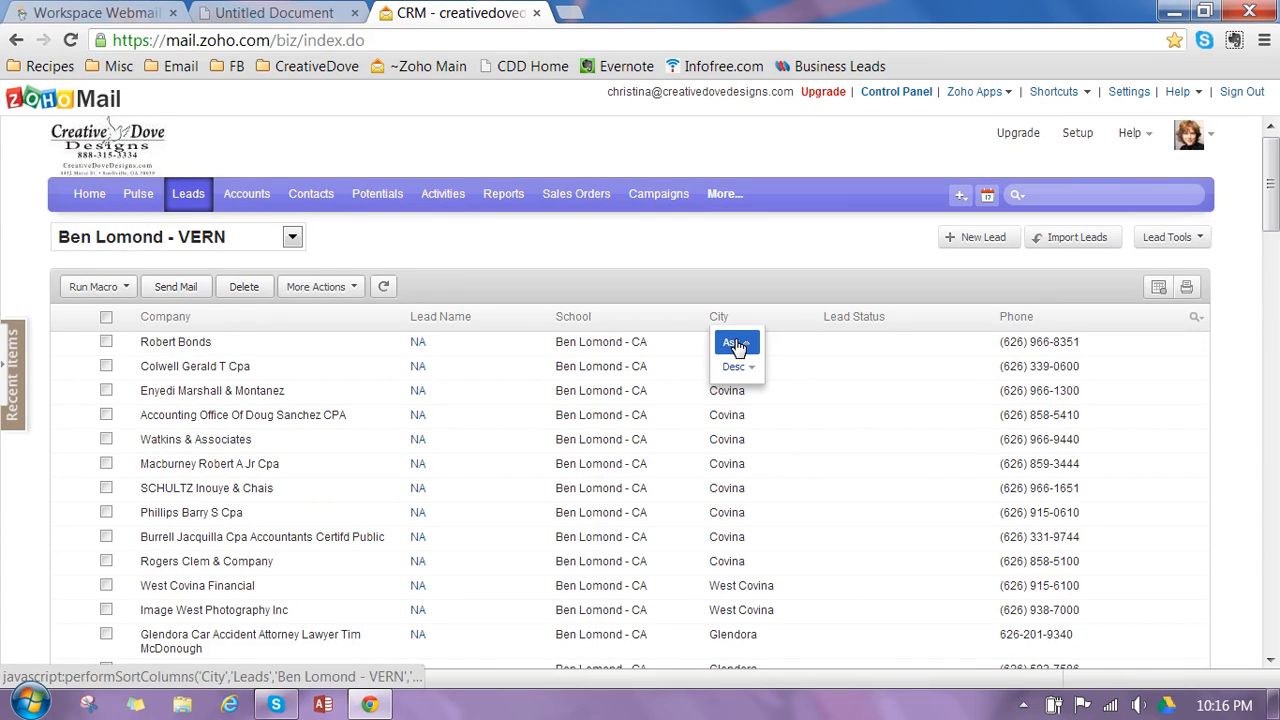
{"action": "left_click", "coordinate": [737, 344]}
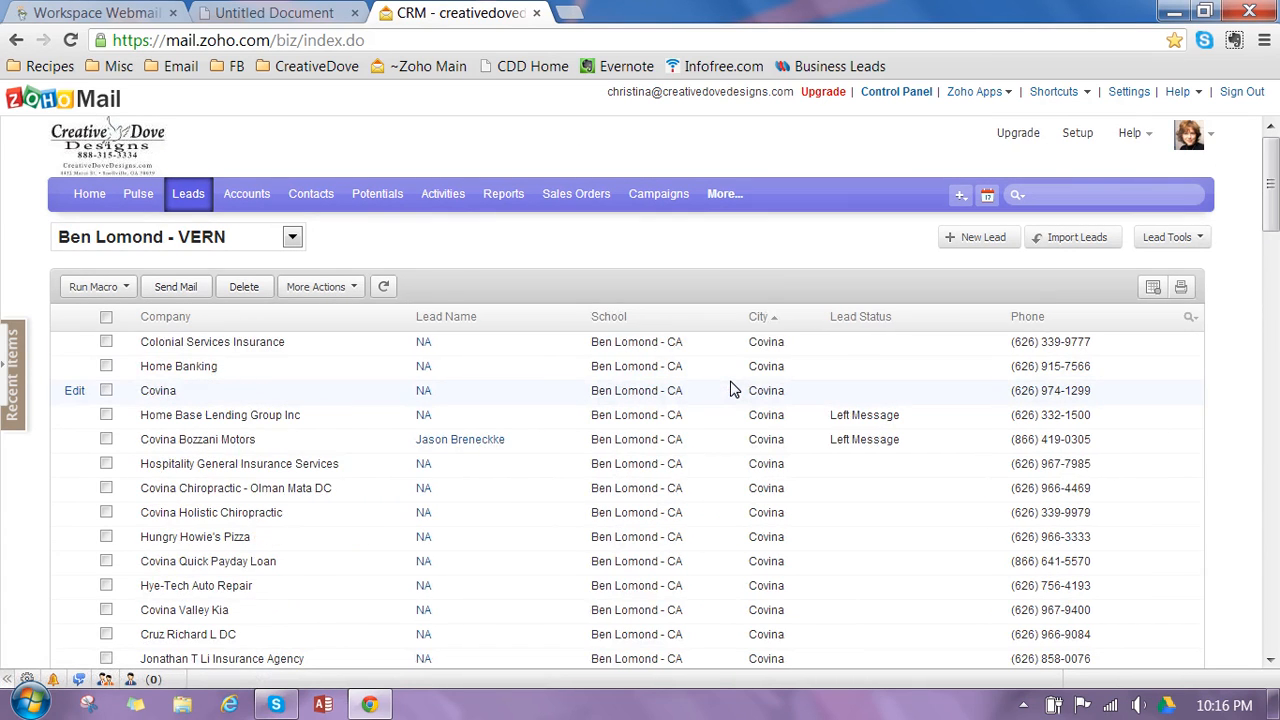
{"action": "left_click", "coordinate": [777, 320]}
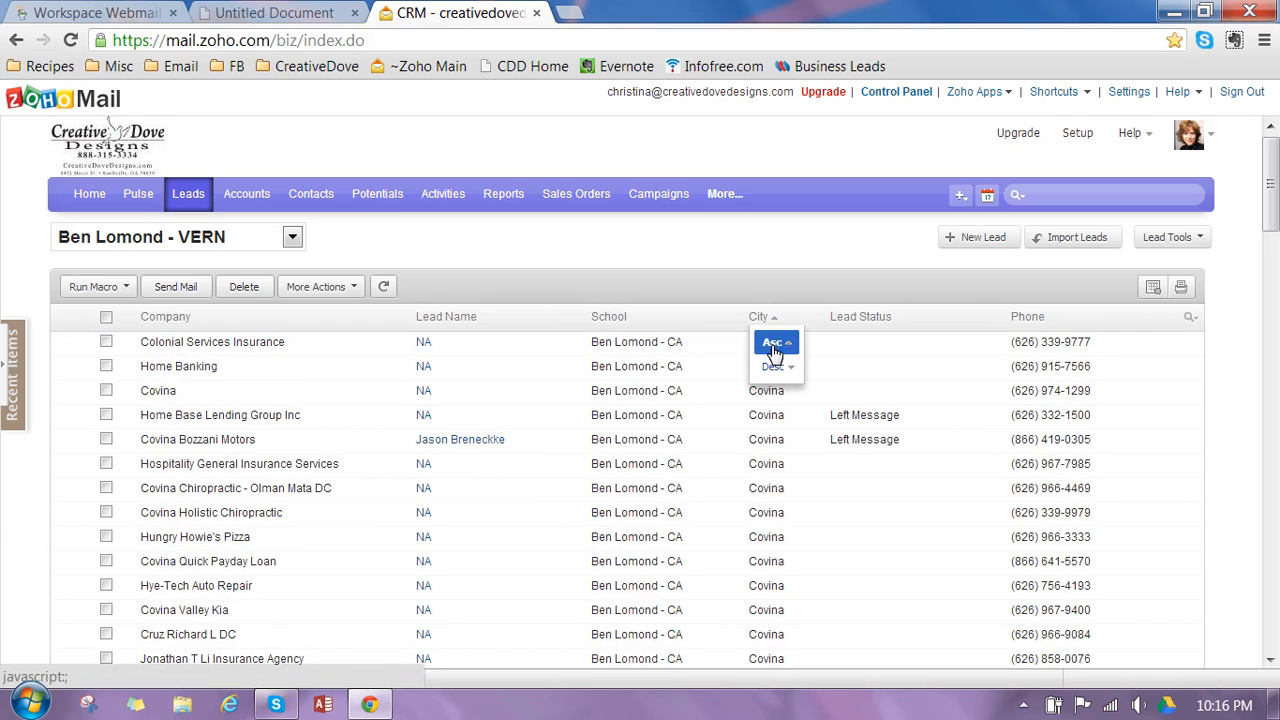
{"action": "left_click", "coordinate": [771, 364]}
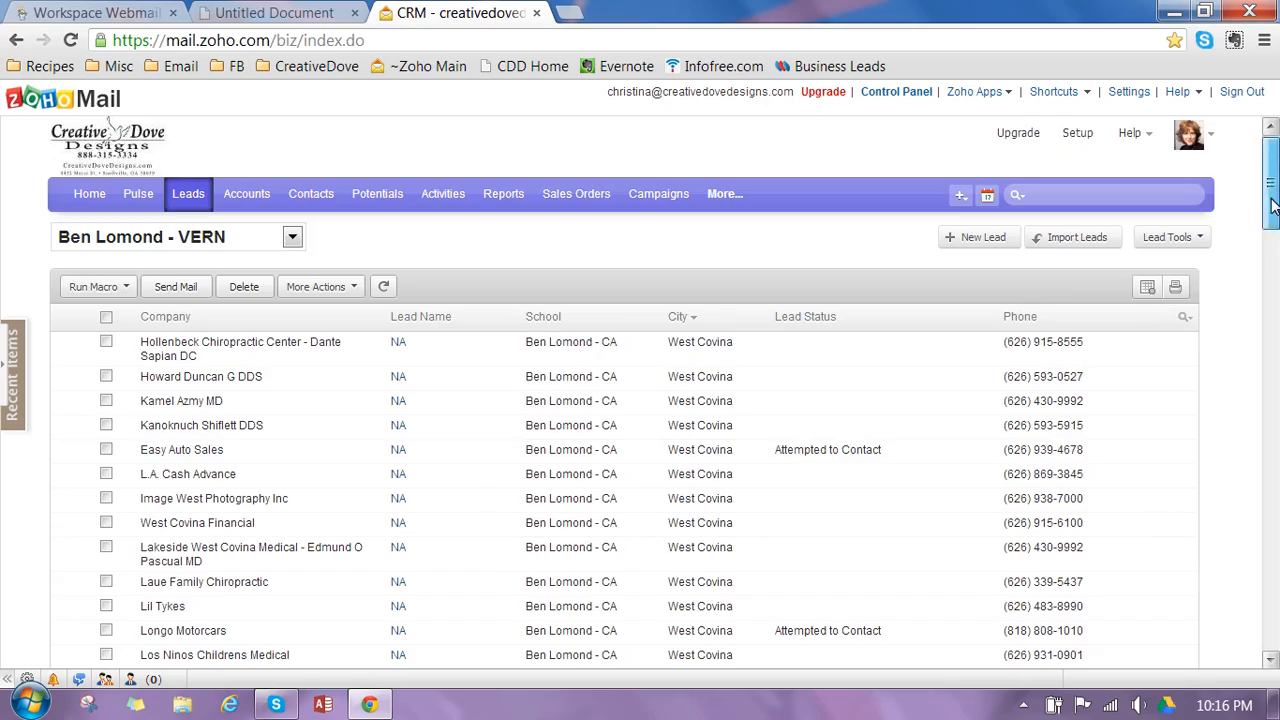
{"action": "mouse_move", "coordinate": [1271, 185]}
{"action": "left_mouse_down"}
{"action": "mouse_move", "coordinate": [1278, 568]}
{"action": "mouse_move", "coordinate": [1277, 172]}
{"action": "left_mouse_up"}
{"action": "mouse_move", "coordinate": [689, 209]}
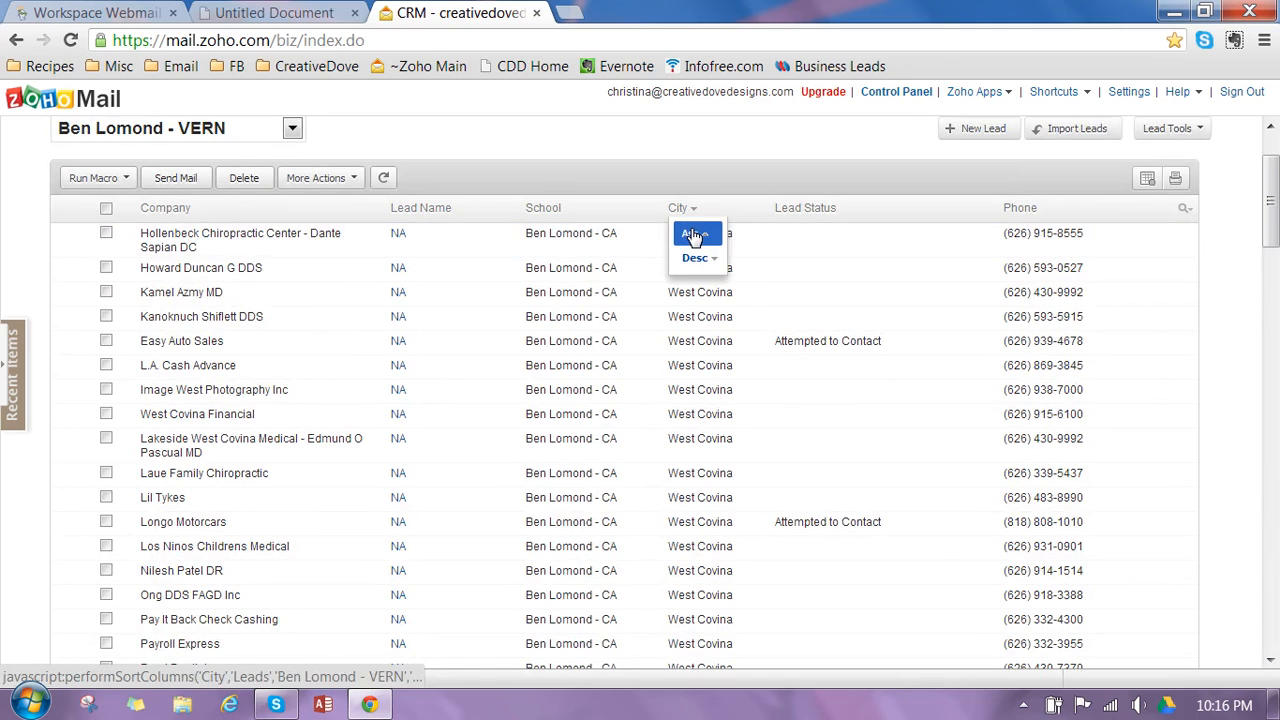
{"action": "left_click", "coordinate": [690, 237]}
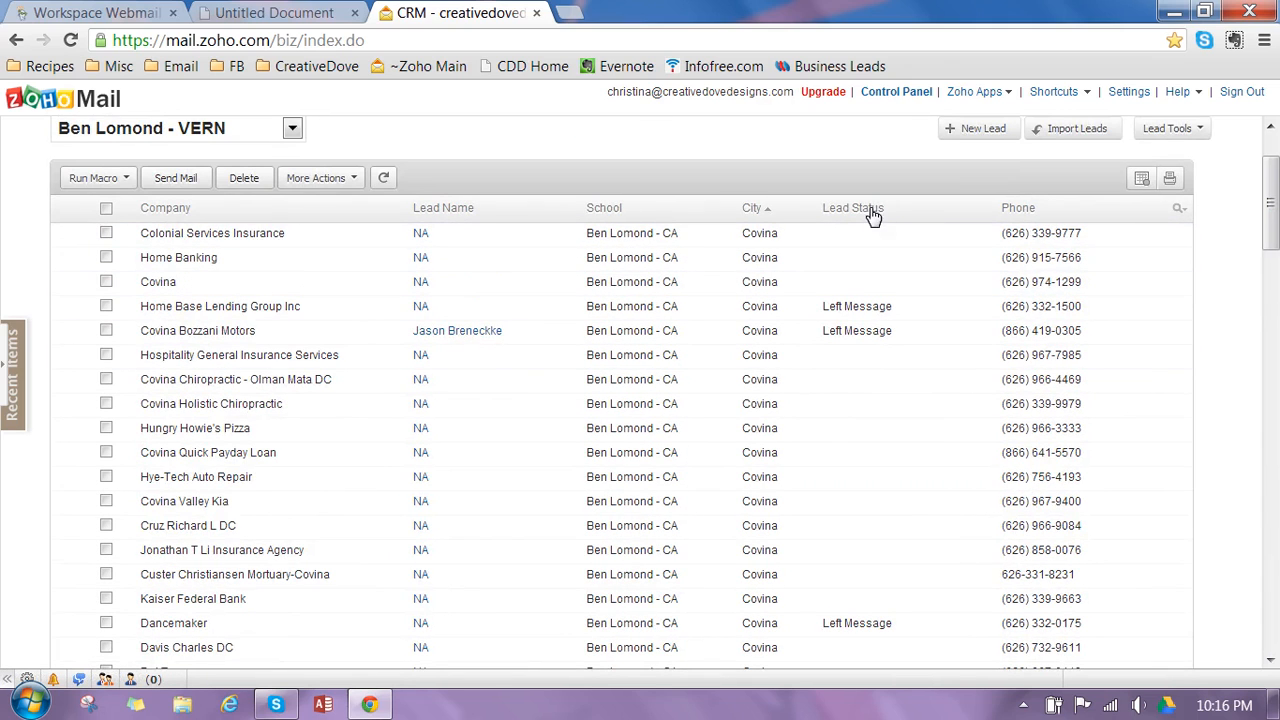
- Sort the leads by Lead Status, first ascending and finally descending, and look through the list
{"action": "mouse_move", "coordinate": [880, 217]}
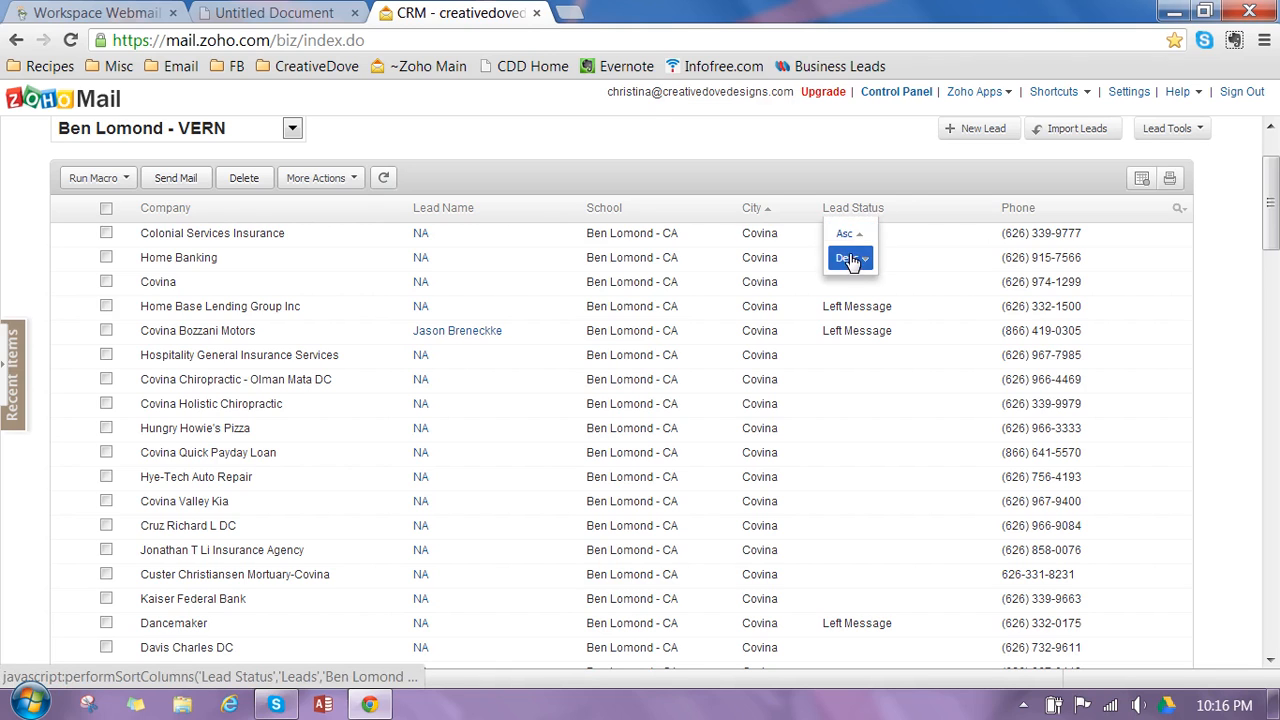
{"action": "left_click", "coordinate": [852, 235]}
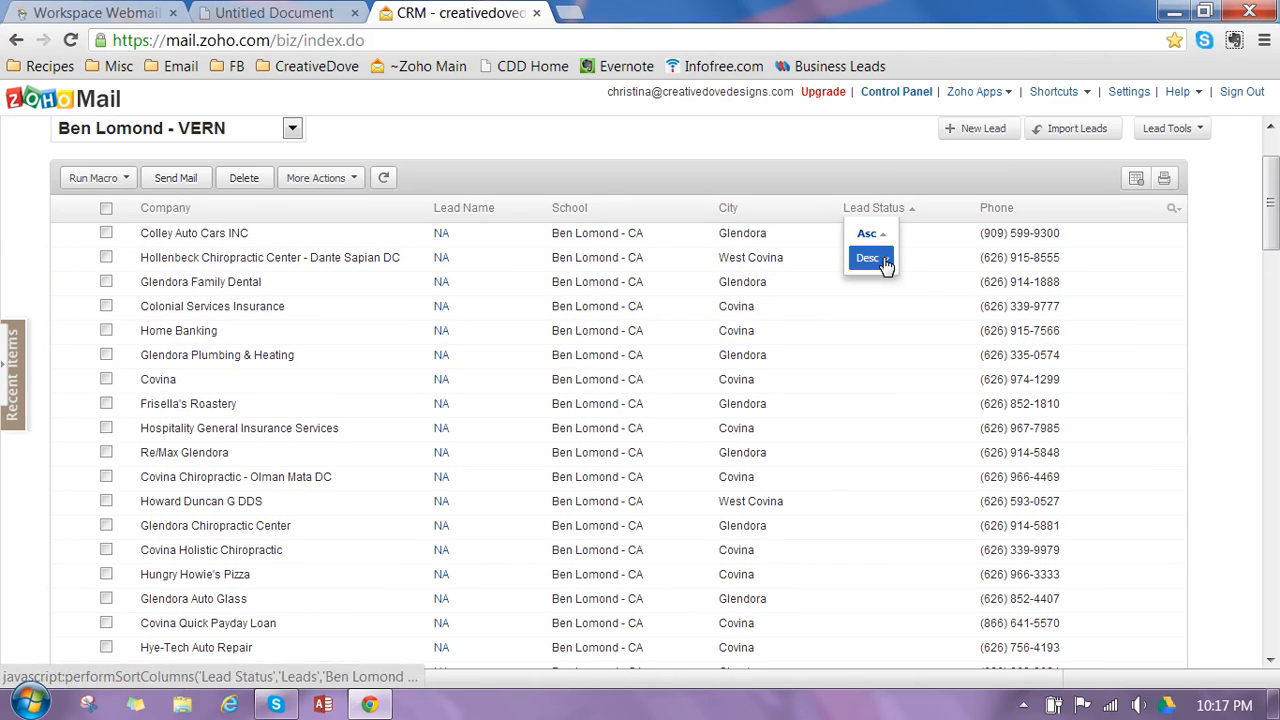
{"action": "left_click", "coordinate": [884, 262]}
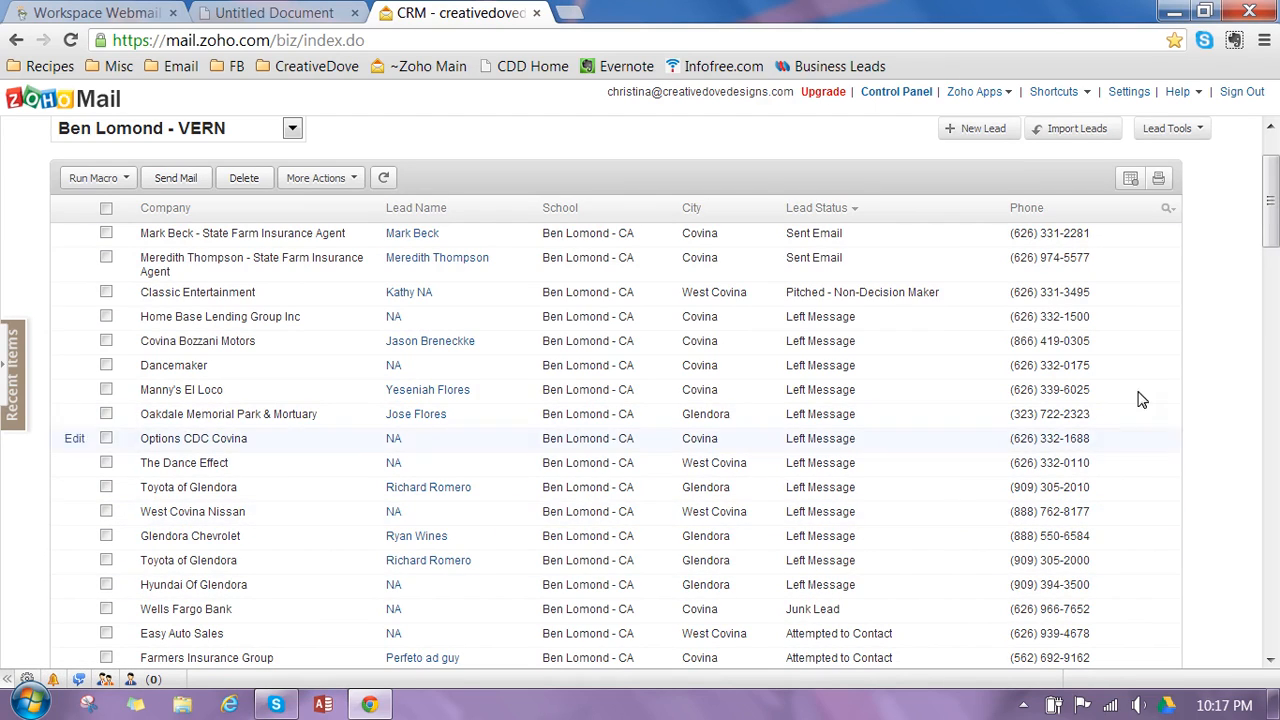
{"action": "left_click_drag", "start_coordinate": [1270, 205], "coordinate": [1272, 268]}
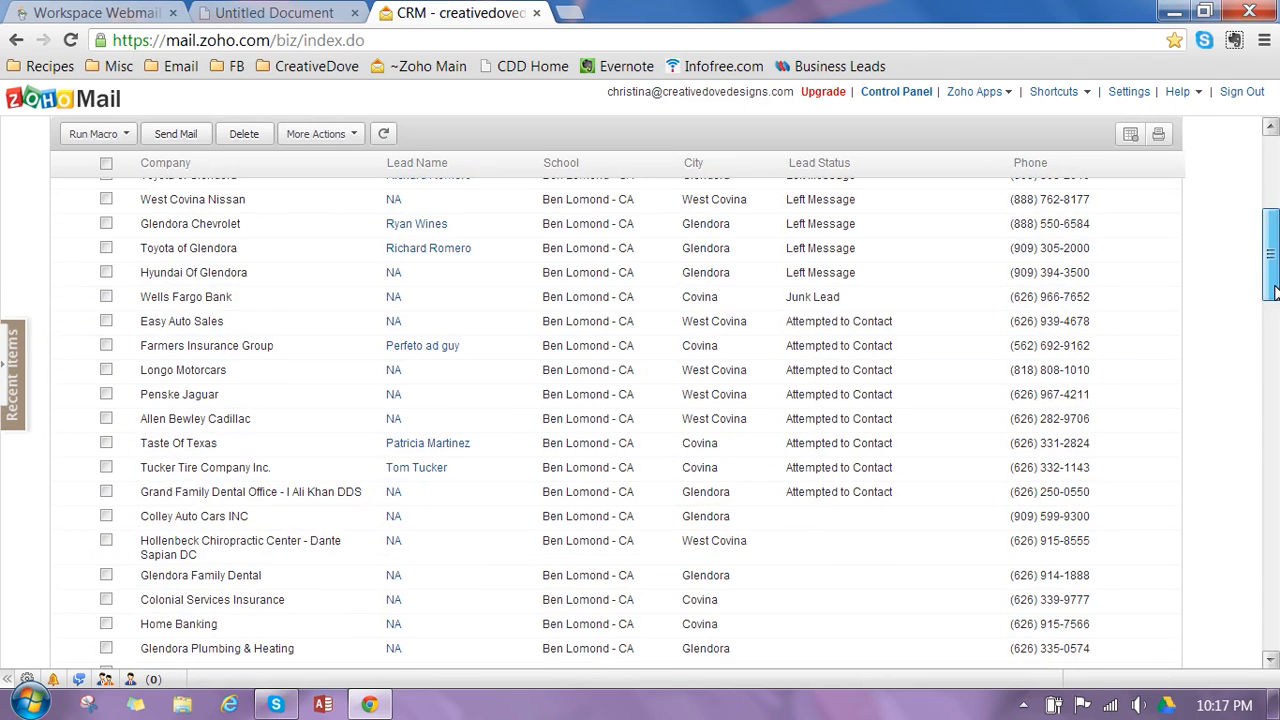
{"action": "left_click_drag", "start_coordinate": [1272, 284], "coordinate": [1274, 208]}
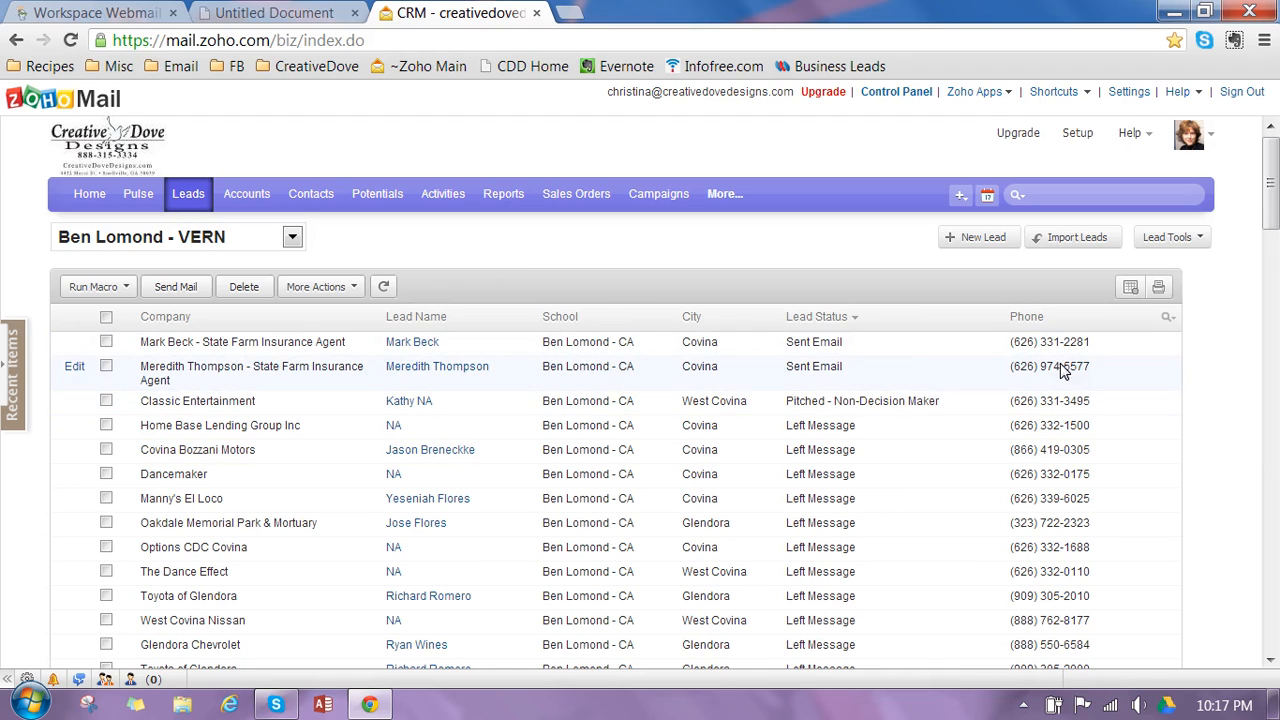
- Move the Phone column directly after Company in the current leads view and save the view
{"action": "left_click", "coordinate": [322, 241]}
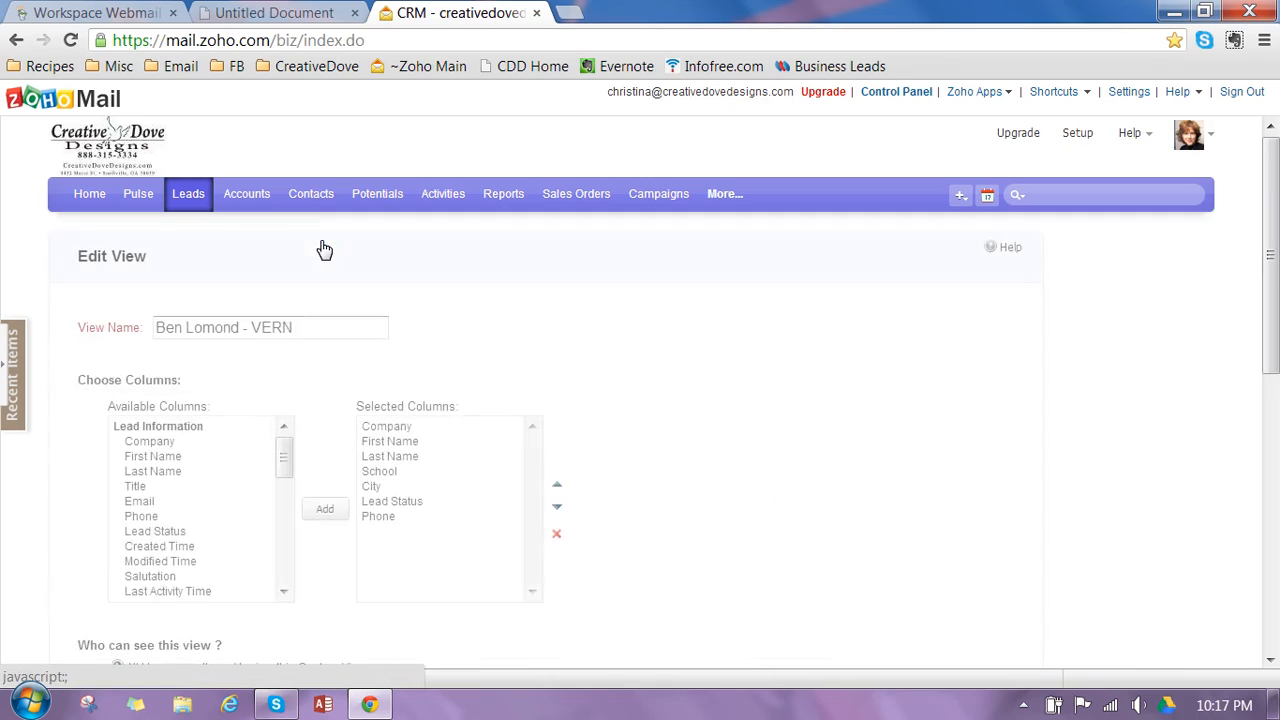
{"action": "left_click", "coordinate": [385, 525]}
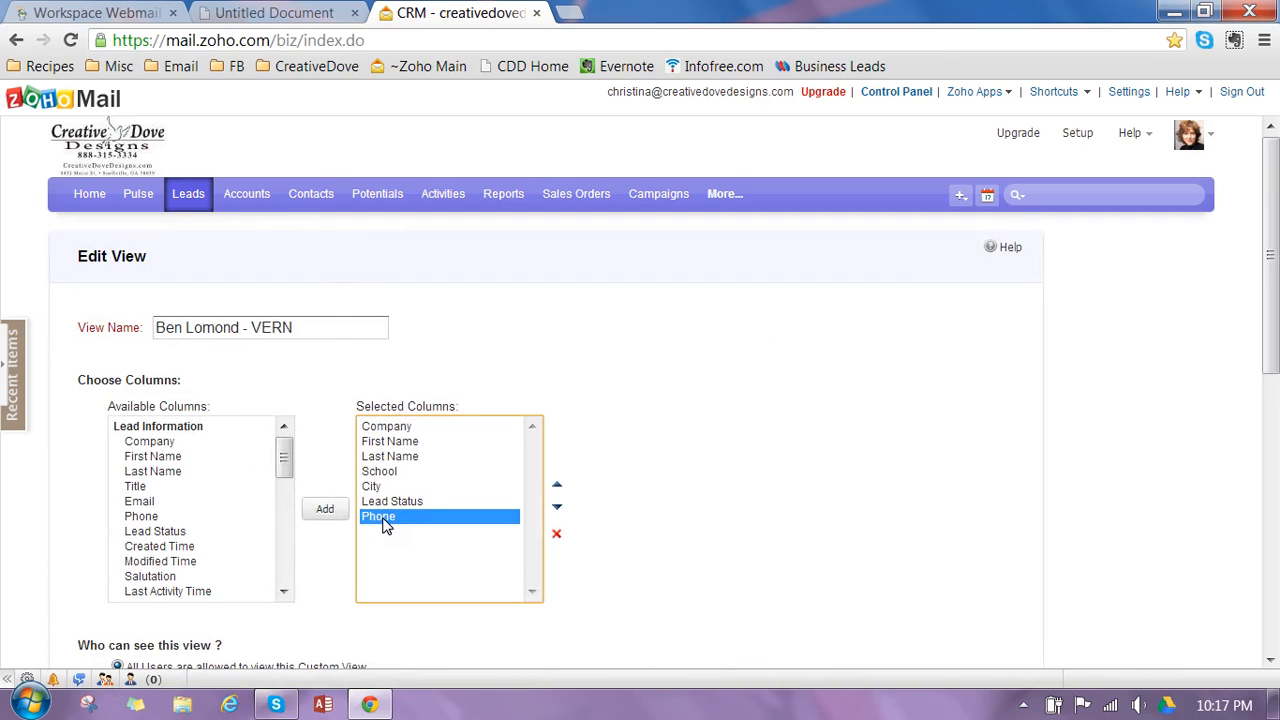
{"action": "left_click", "coordinate": [559, 487]}
{"action": "left_click", "coordinate": [559, 487]}
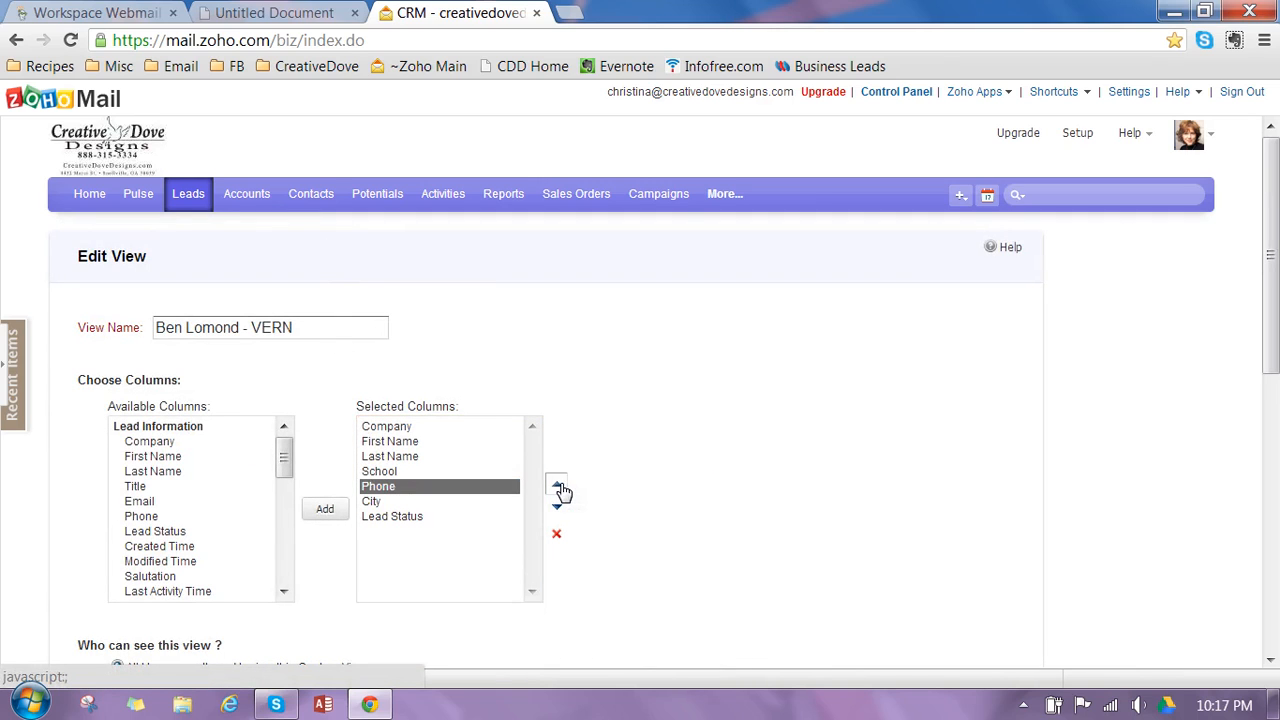
{"action": "left_click", "coordinate": [559, 487]}
{"action": "left_click", "coordinate": [559, 487]}
{"action": "left_click", "coordinate": [559, 487]}
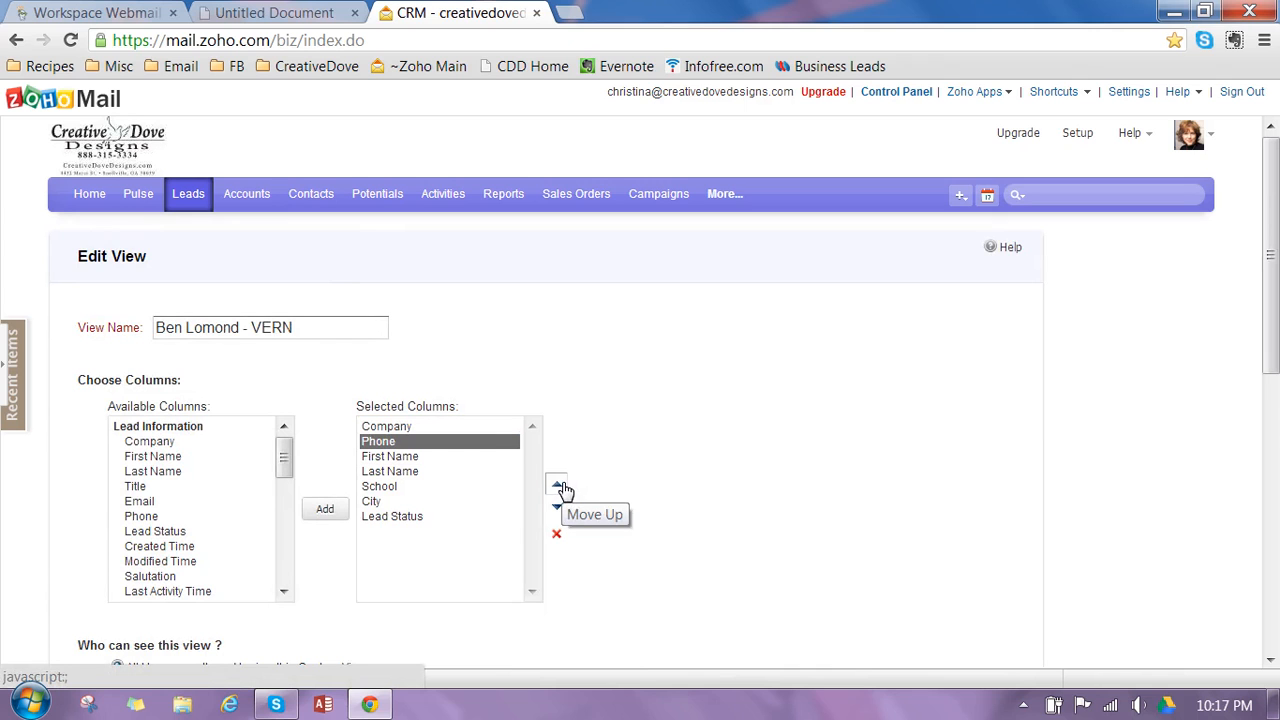
{"action": "left_click_drag", "start_coordinate": [1274, 338], "coordinate": [1274, 523]}
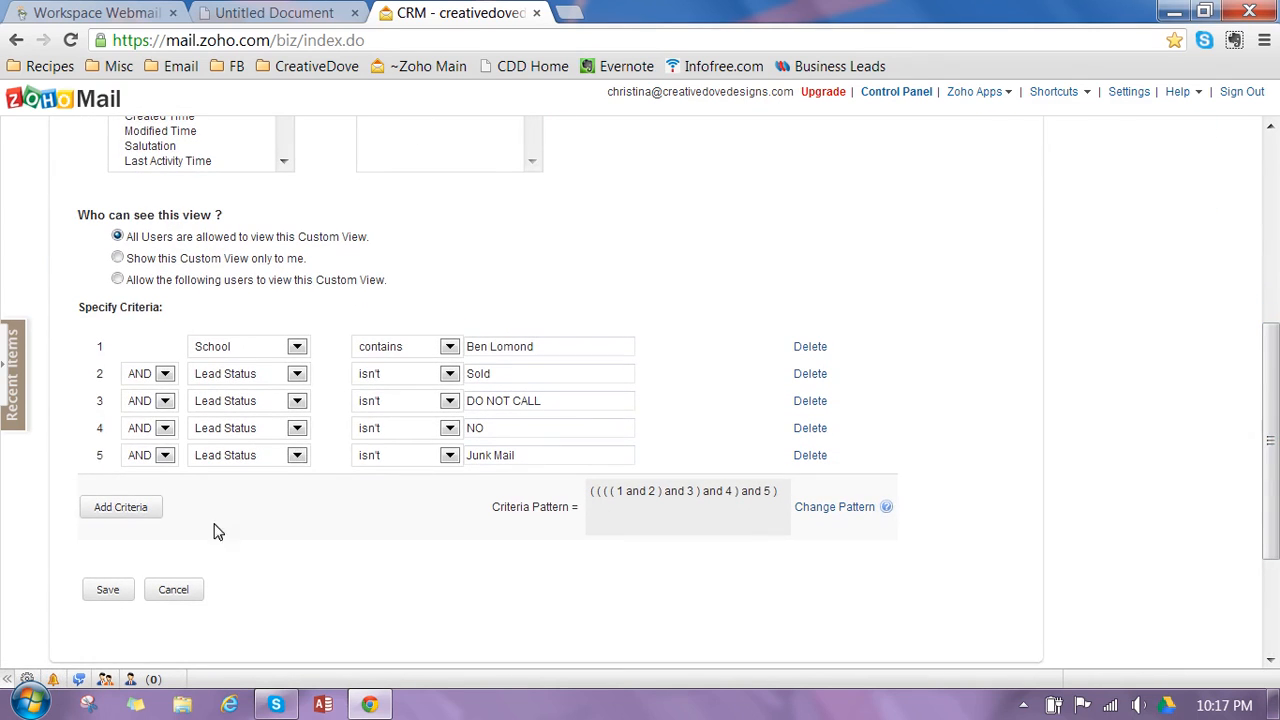
{"action": "left_click", "coordinate": [108, 591]}
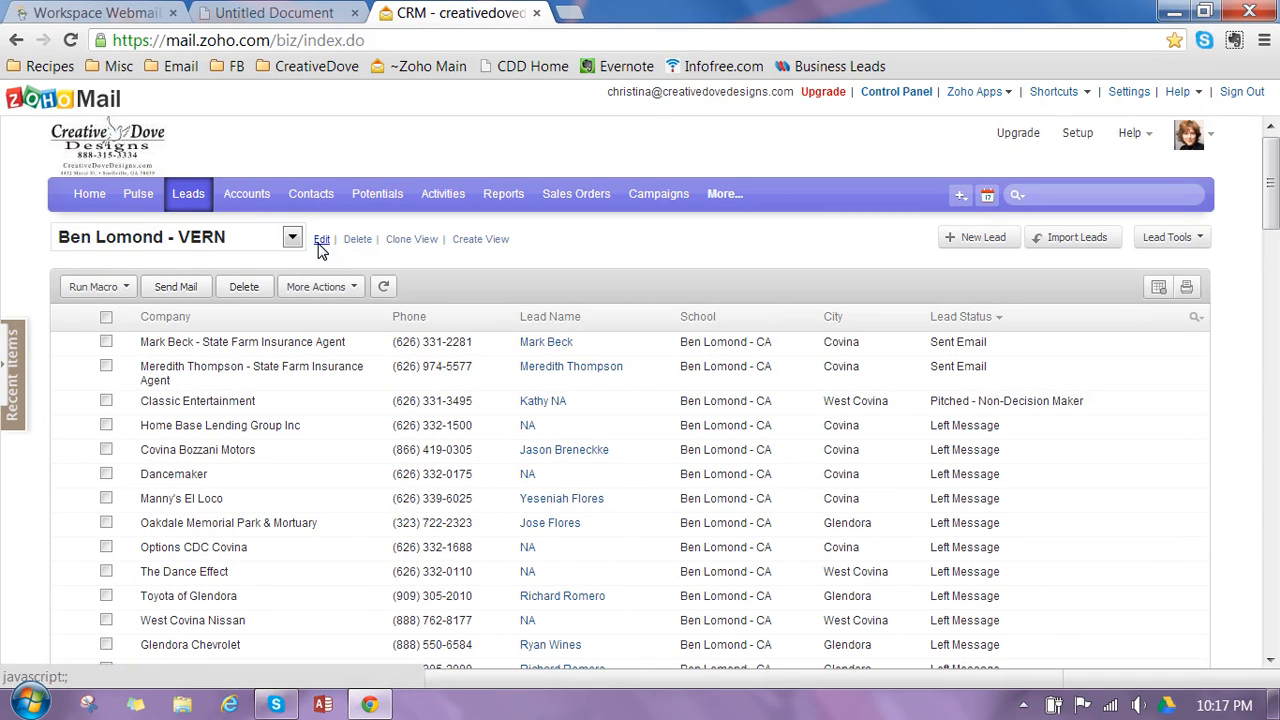
- Move the Lead Status column between Last Name and School in the leads view and save the view
{"action": "left_click", "coordinate": [321, 240]}
{"action": "left_click", "coordinate": [390, 520]}
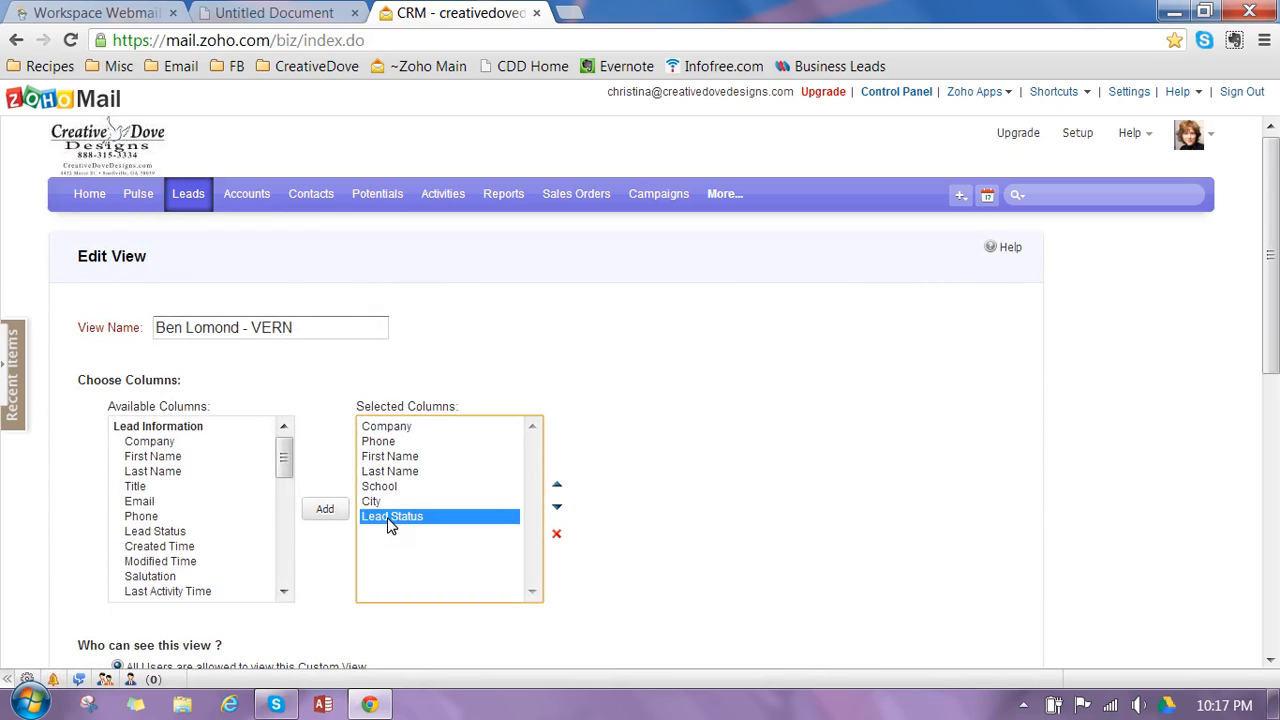
{"action": "left_click", "coordinate": [557, 485]}
{"action": "left_click", "coordinate": [557, 485]}
{"action": "left_click", "coordinate": [557, 485]}
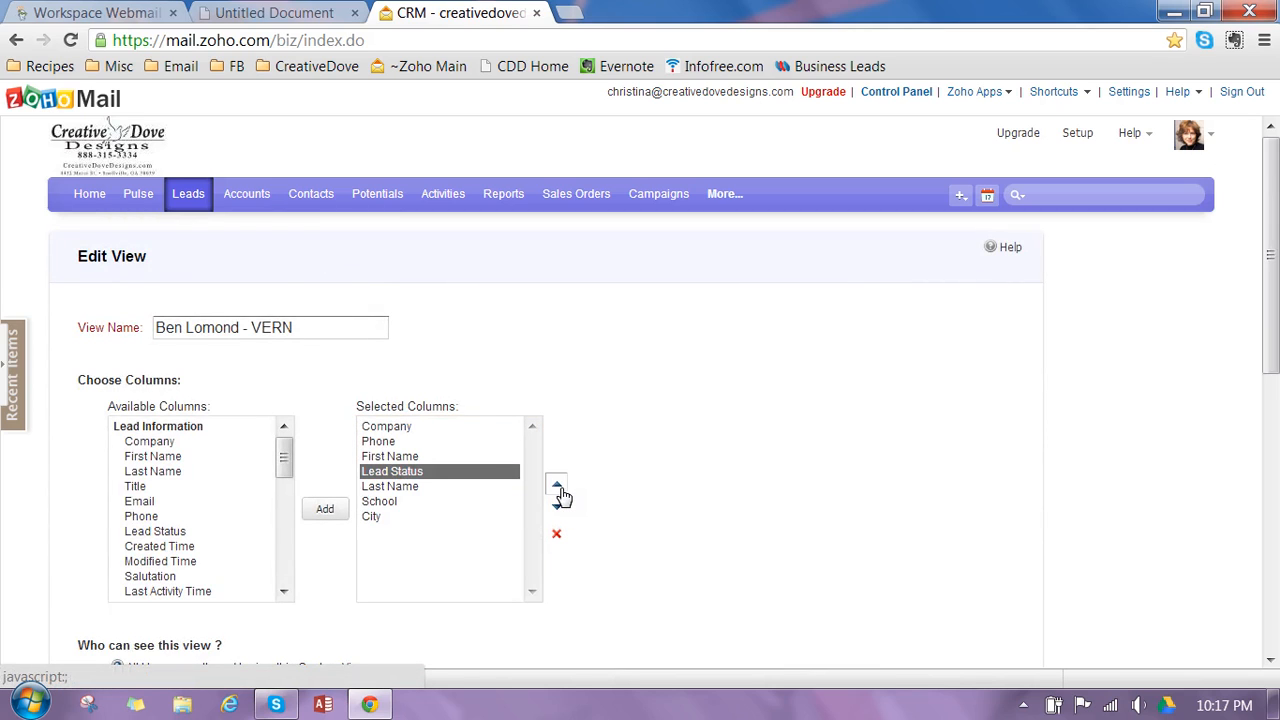
{"action": "left_click", "coordinate": [557, 486]}
{"action": "left_click", "coordinate": [557, 508]}
{"action": "left_click", "coordinate": [557, 508]}
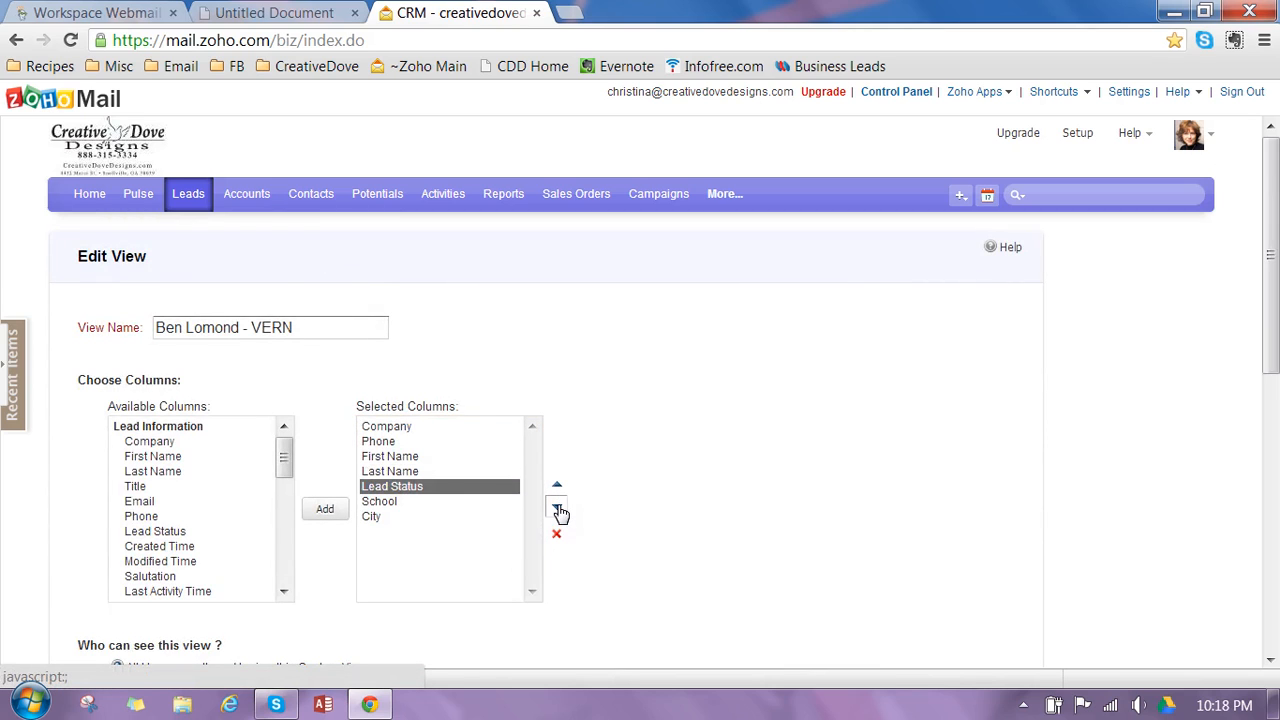
{"action": "left_click_drag", "start_coordinate": [1268, 360], "coordinate": [1268, 539]}
{"action": "left_click", "coordinate": [110, 614]}
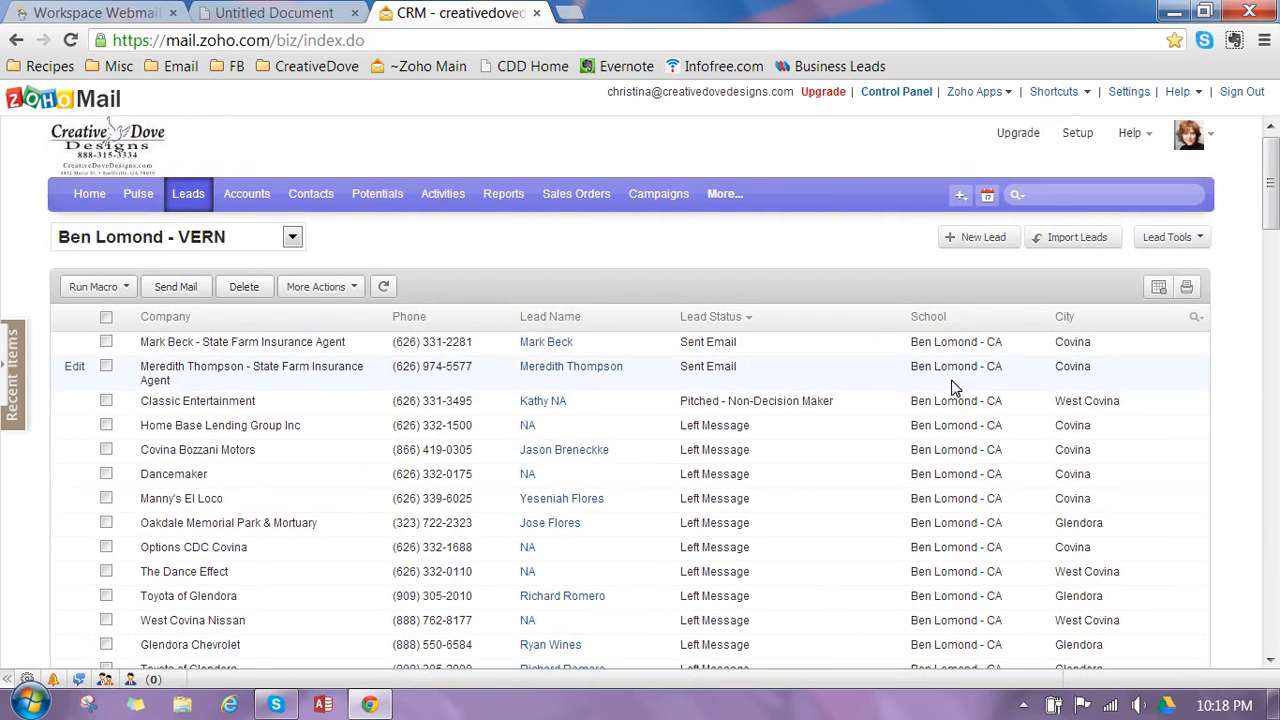
- Sort the leads by Company in ascending order and open the A 1 Tires lead
{"action": "mouse_move", "coordinate": [310, 252]}
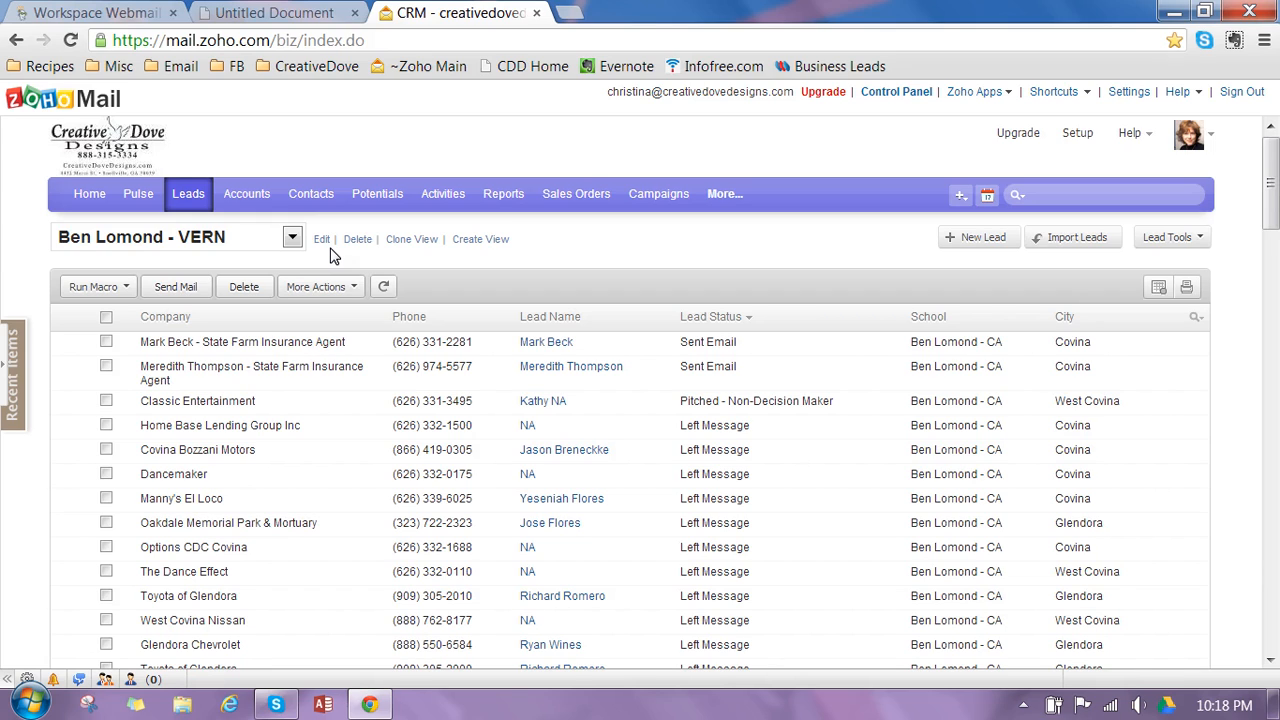
{"action": "mouse_move", "coordinate": [152, 337]}
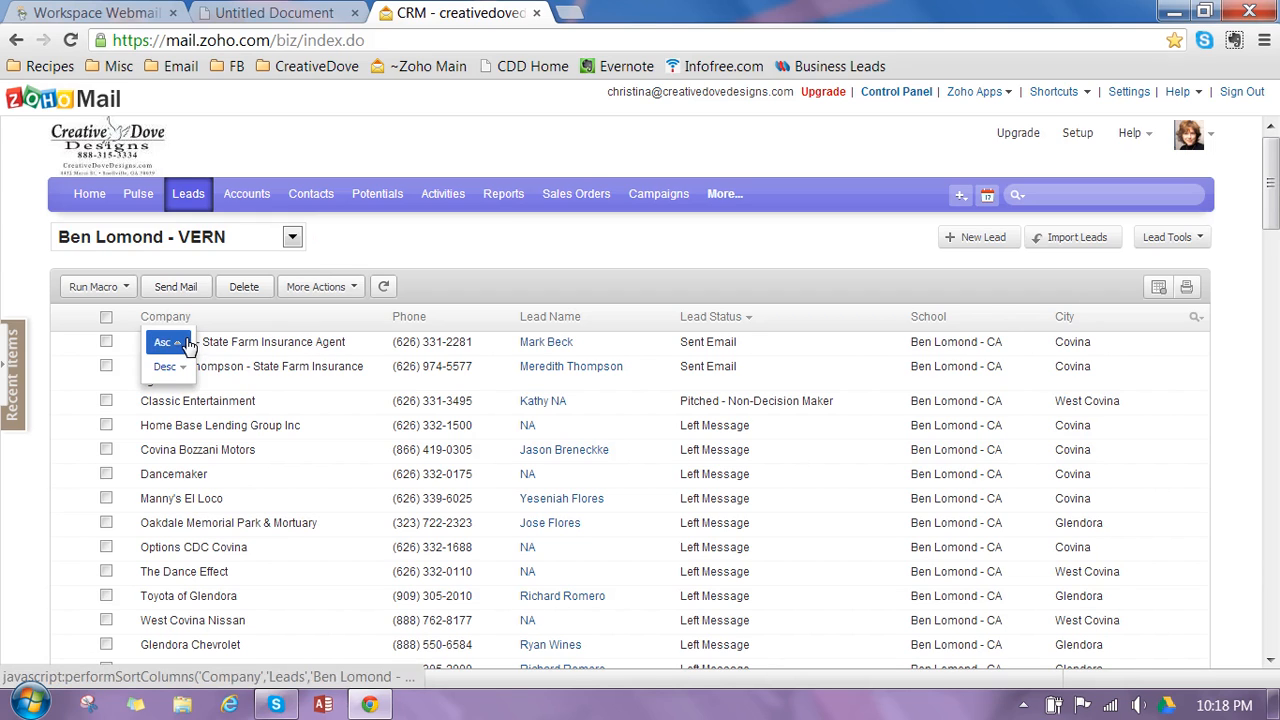
{"action": "left_click", "coordinate": [185, 344]}
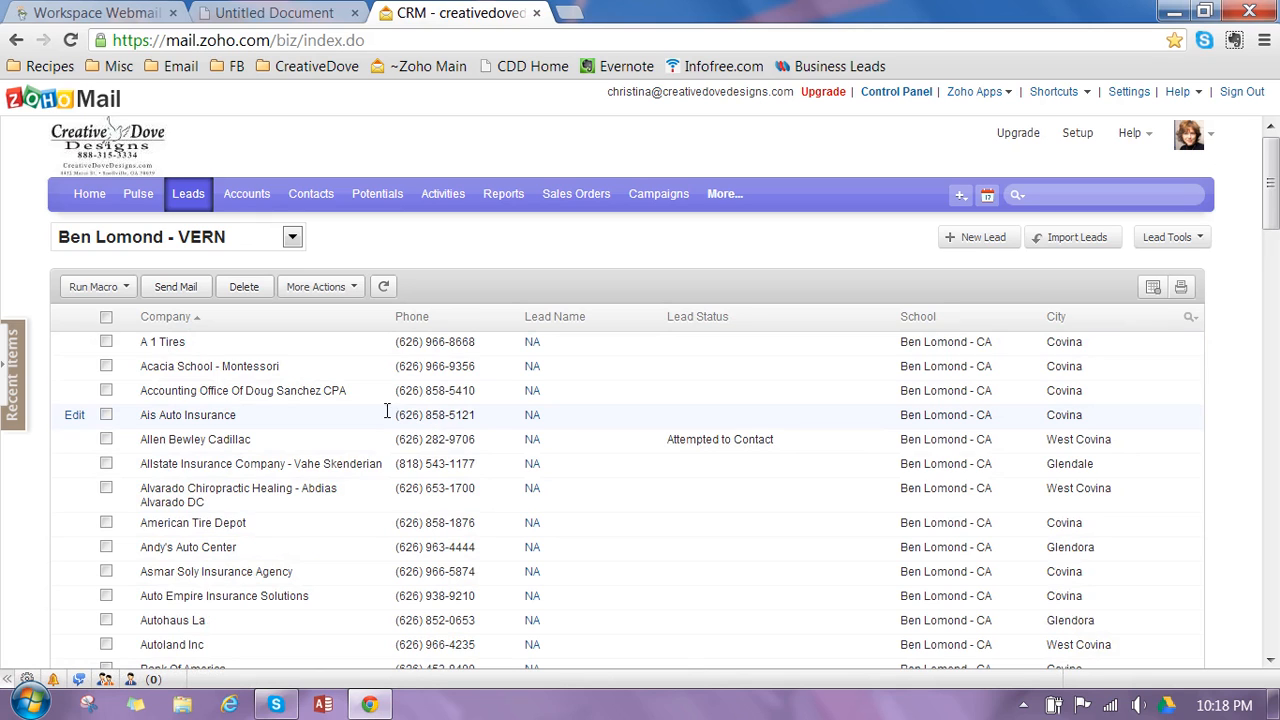
{"action": "left_click", "coordinate": [160, 342]}
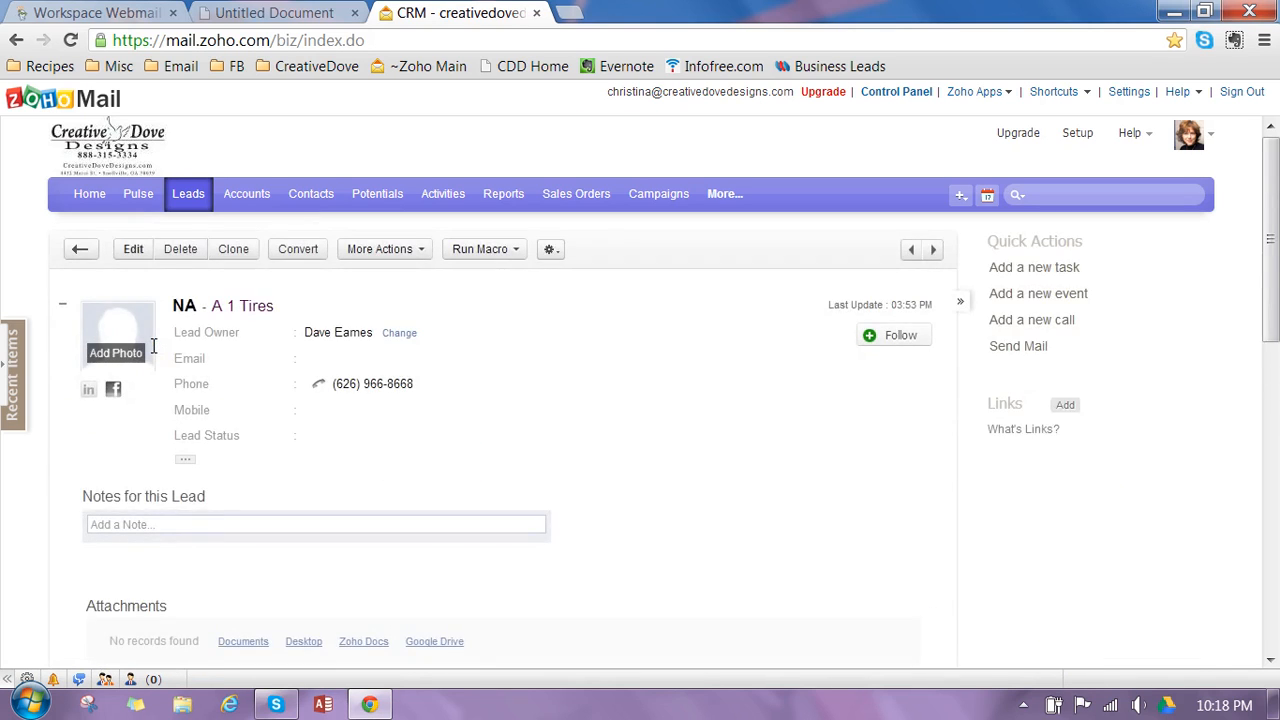
{"action": "left_click", "coordinate": [193, 192]}
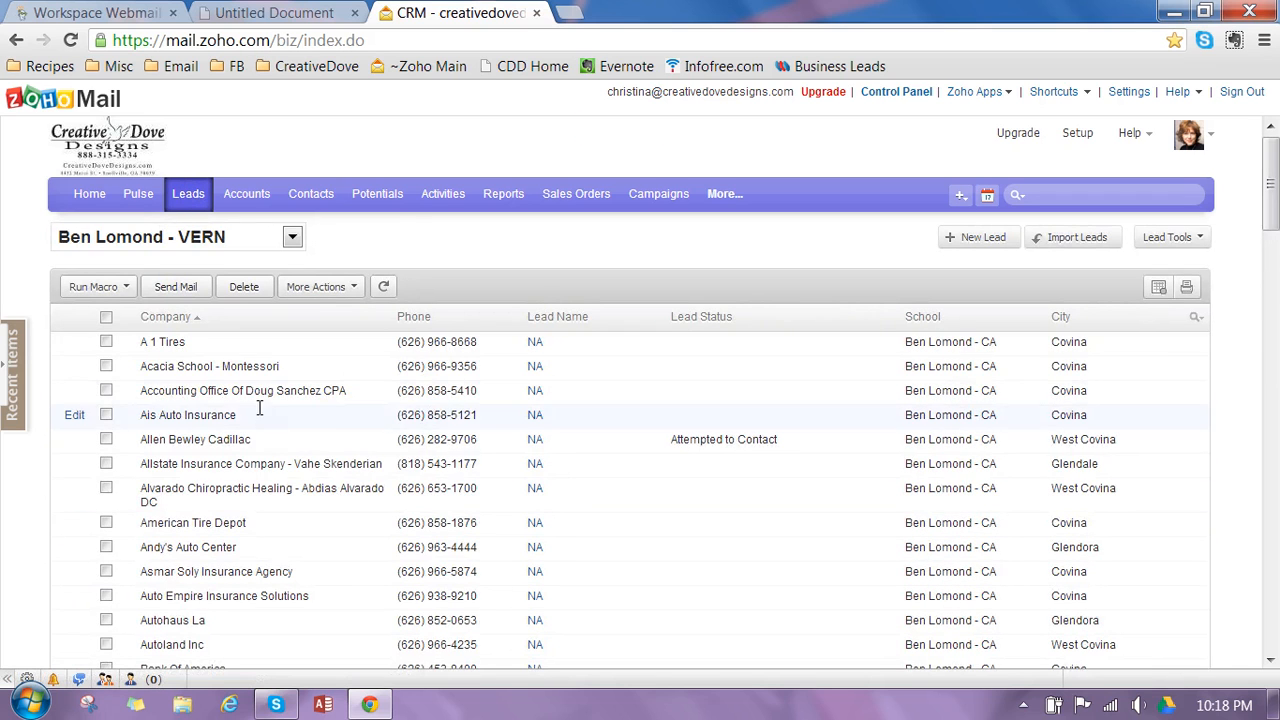
{"action": "left_click", "coordinate": [168, 342]}
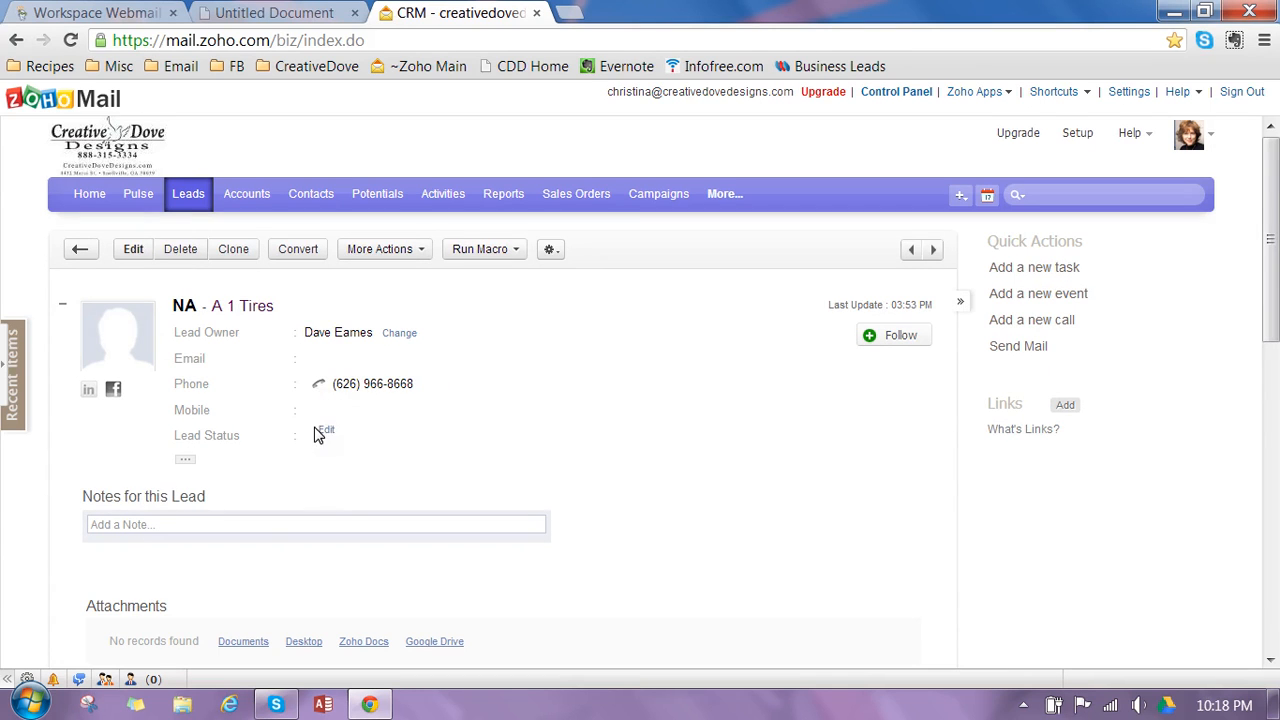
- Set the Lead Status of the A 1 Tires lead to Attempted to Contact and save it
{"action": "left_click", "coordinate": [327, 433]}
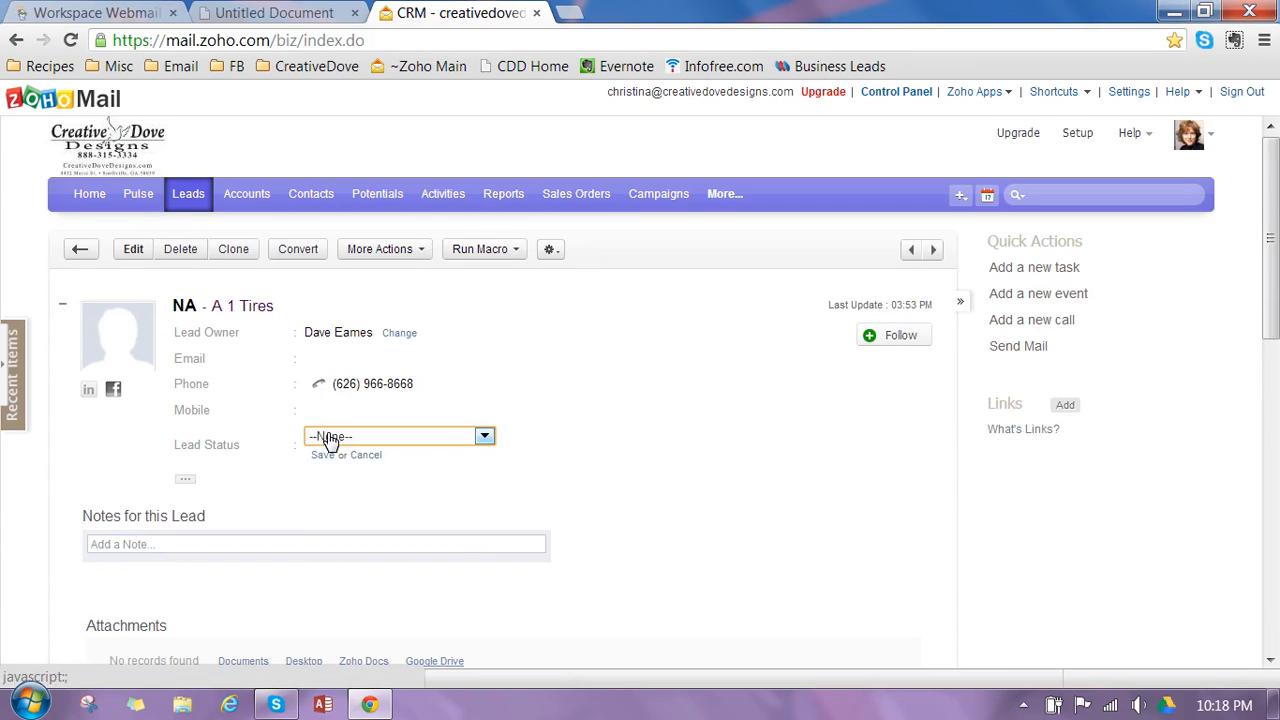
{"action": "left_click", "coordinate": [332, 437]}
{"action": "left_click", "coordinate": [332, 435]}
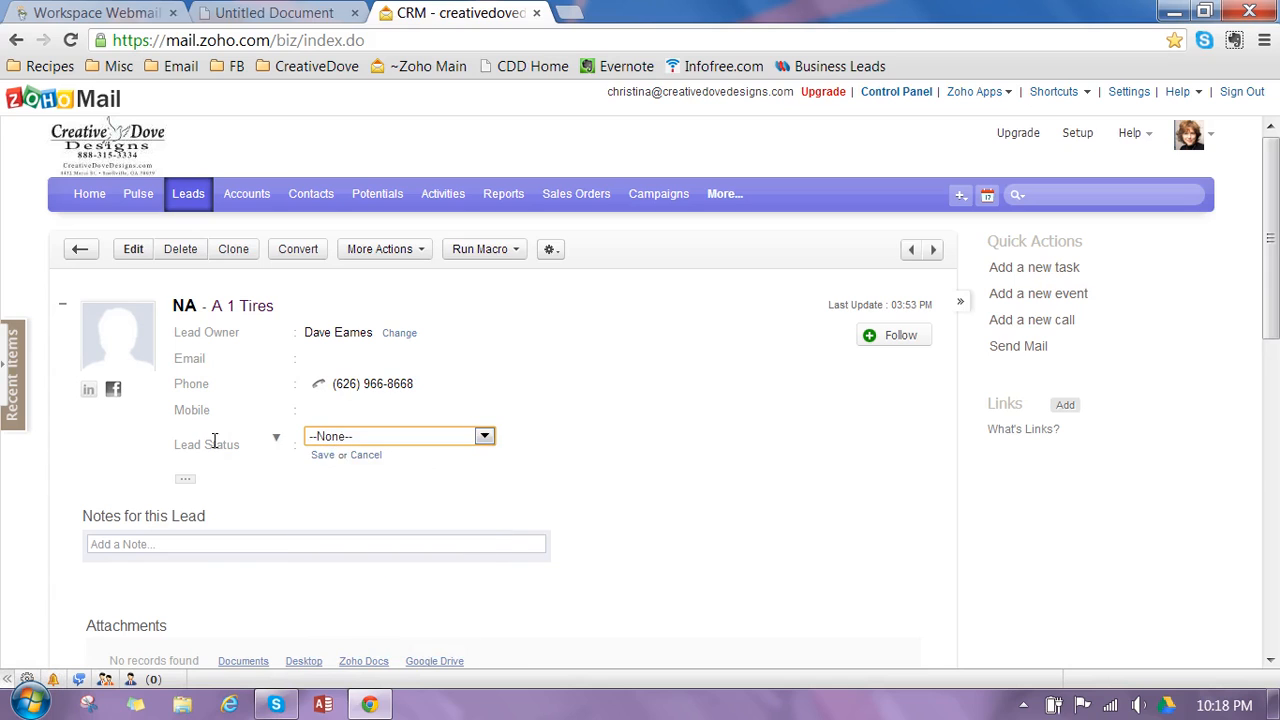
{"action": "left_click", "coordinate": [321, 440]}
{"action": "left_click", "coordinate": [363, 457]}
{"action": "left_click", "coordinate": [366, 438]}
{"action": "left_click", "coordinate": [366, 468]}
{"action": "left_click", "coordinate": [322, 456]}
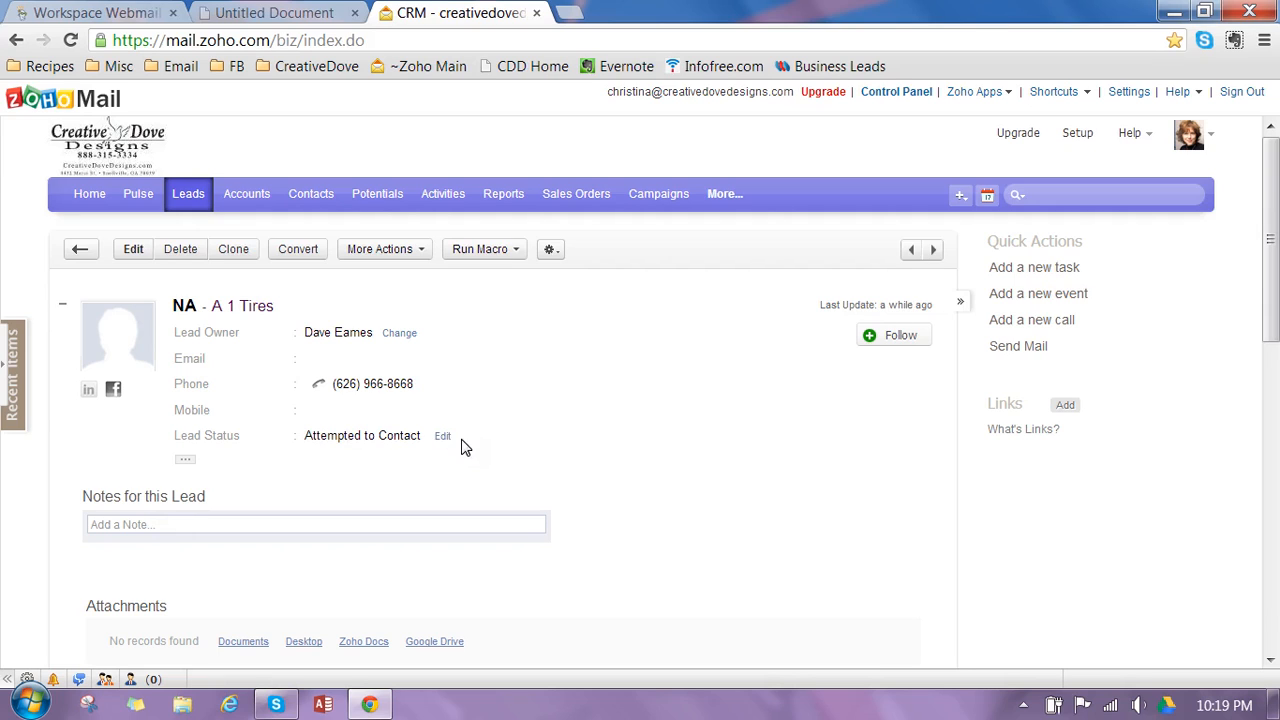
- Reset the Lead Status of the A 1 Tires lead to None and save it
{"action": "left_click", "coordinate": [442, 436]}
{"action": "left_click", "coordinate": [396, 437]}
{"action": "left_click", "coordinate": [388, 457]}
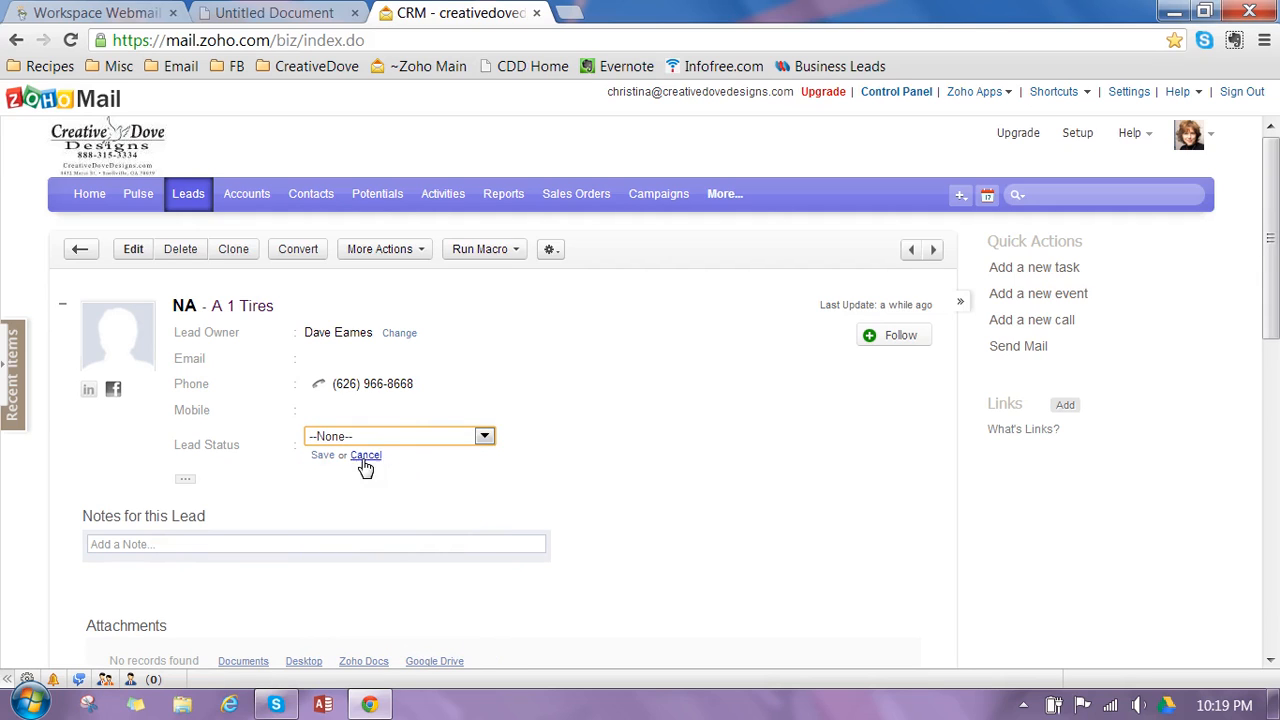
{"action": "left_click", "coordinate": [320, 460]}
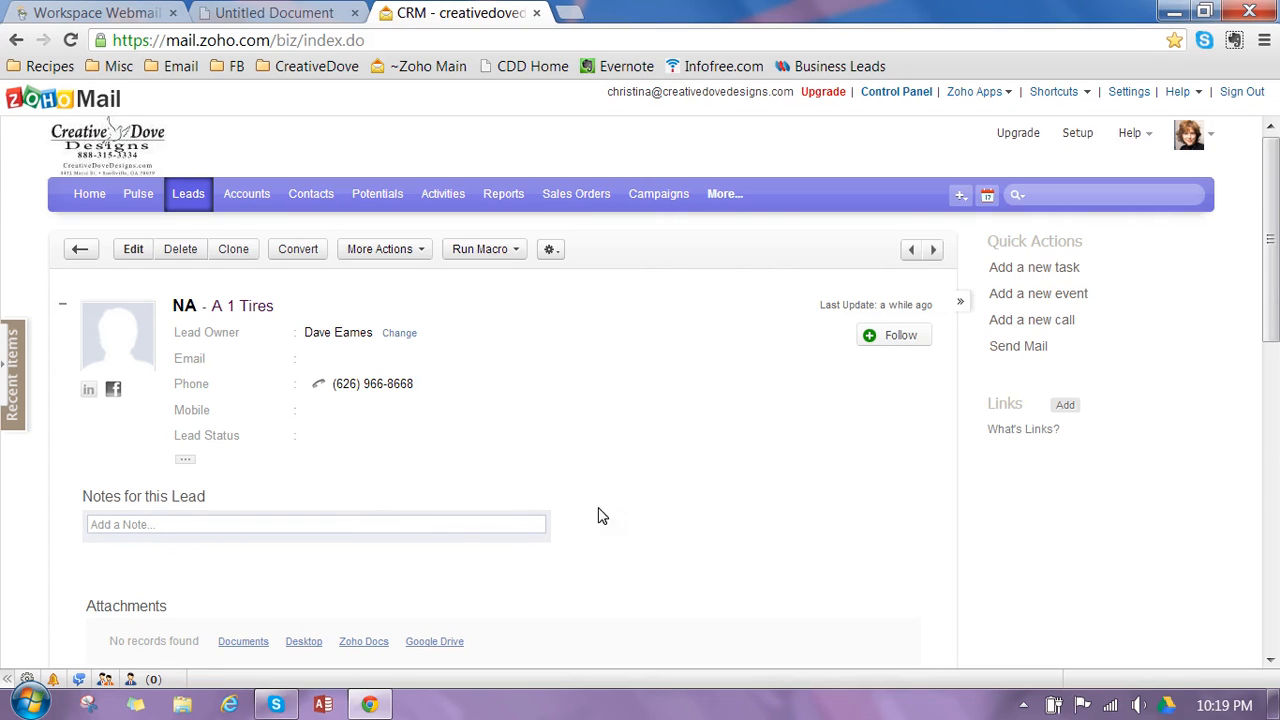
- Edit the next lead, Acacia School - Montessori, and enter the contact's first and last name
{"action": "left_click", "coordinate": [936, 250]}
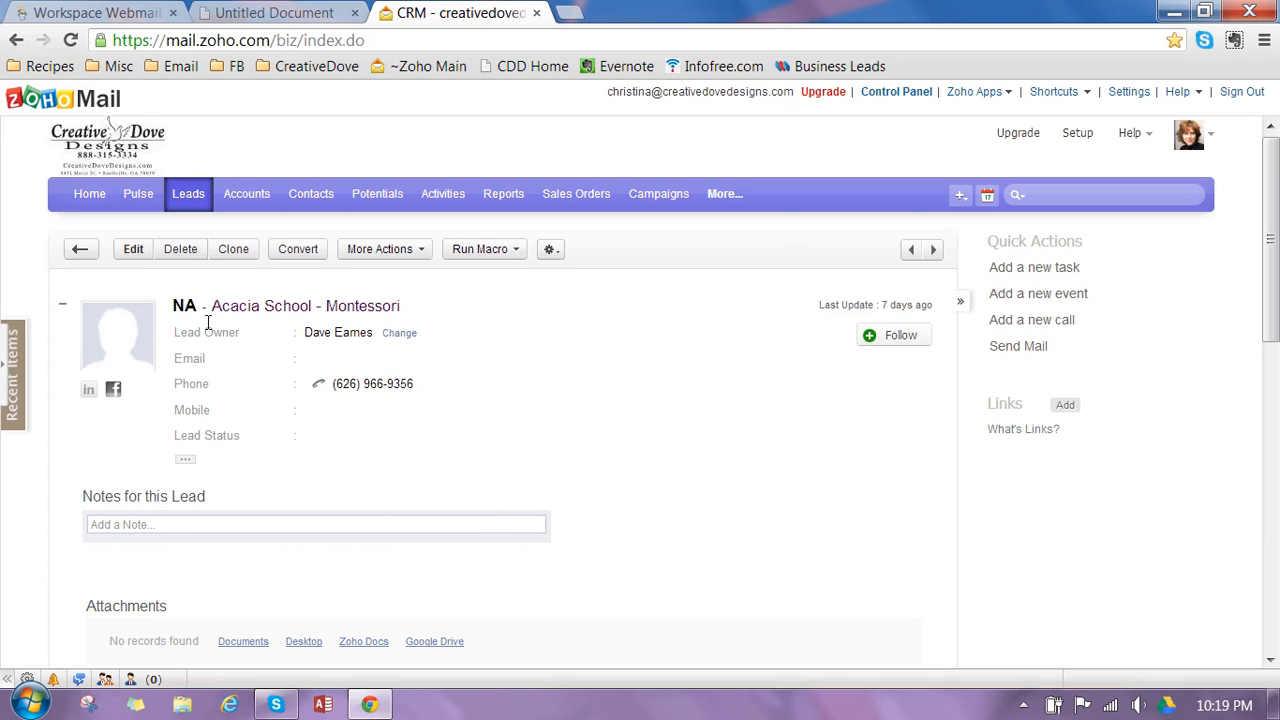
{"action": "left_click", "coordinate": [139, 257]}
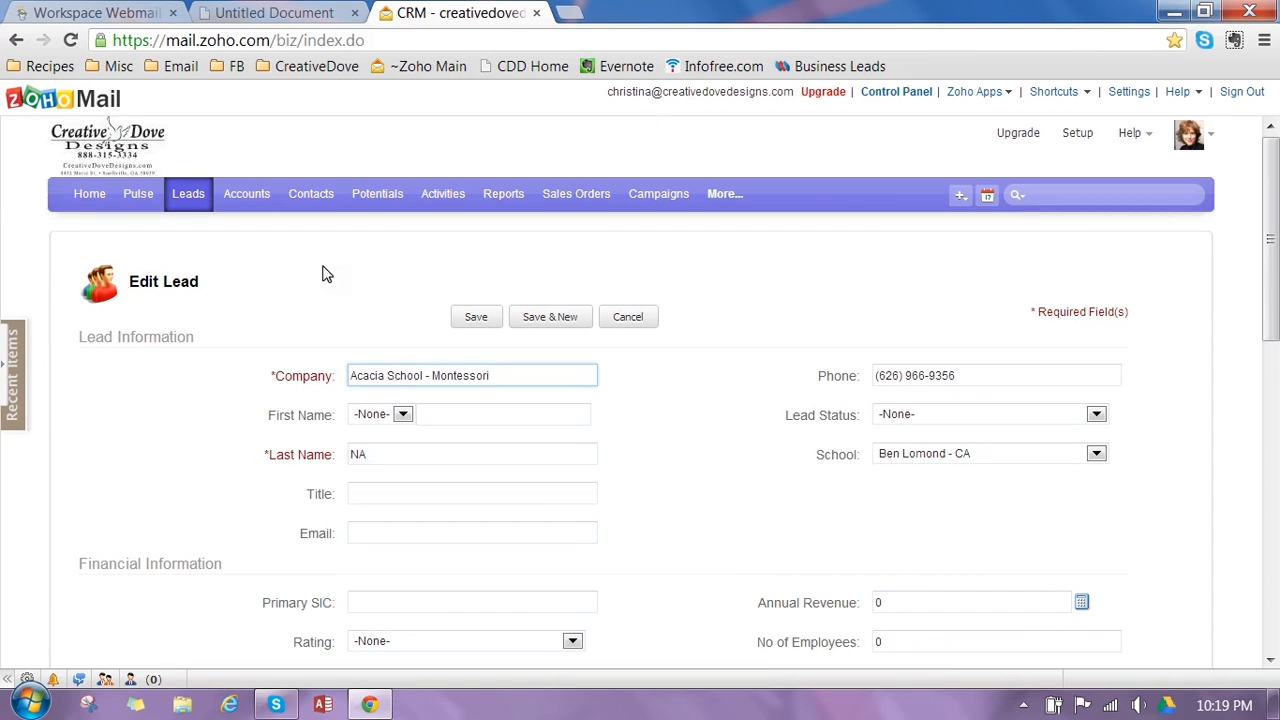
{"action": "left_click", "coordinate": [492, 421]}
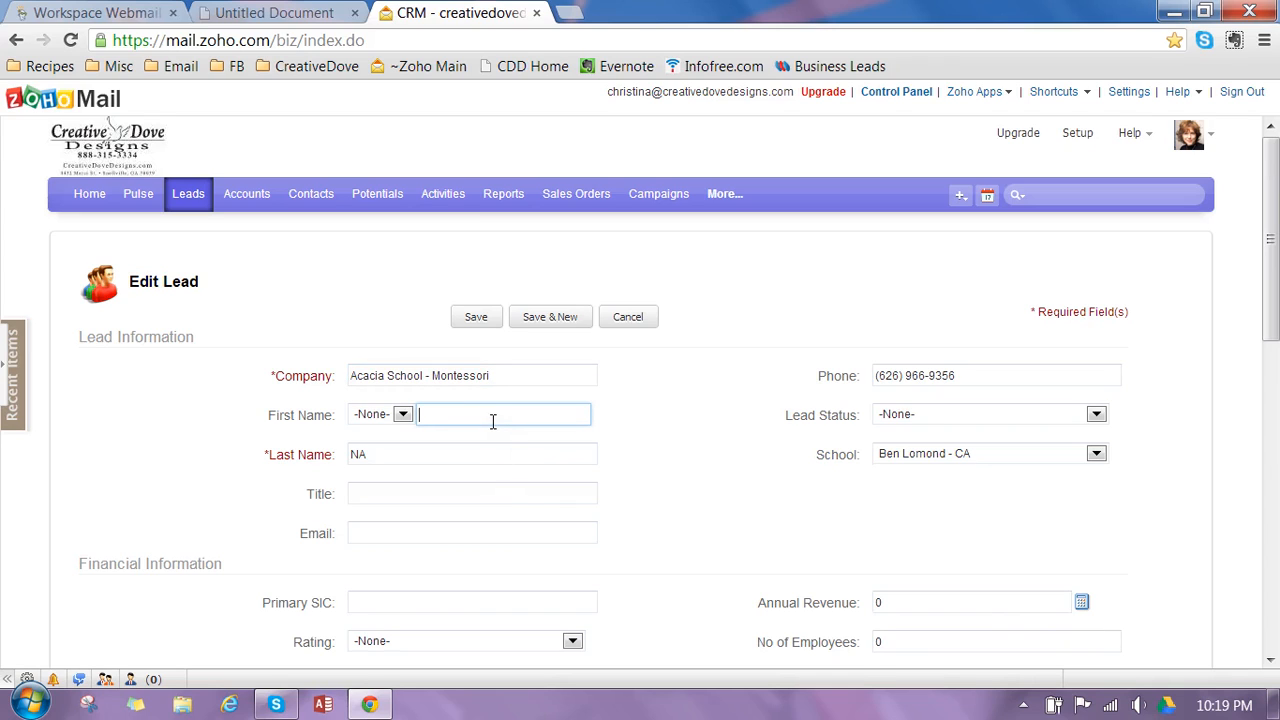
{"action": "key", "text": "Tab"}
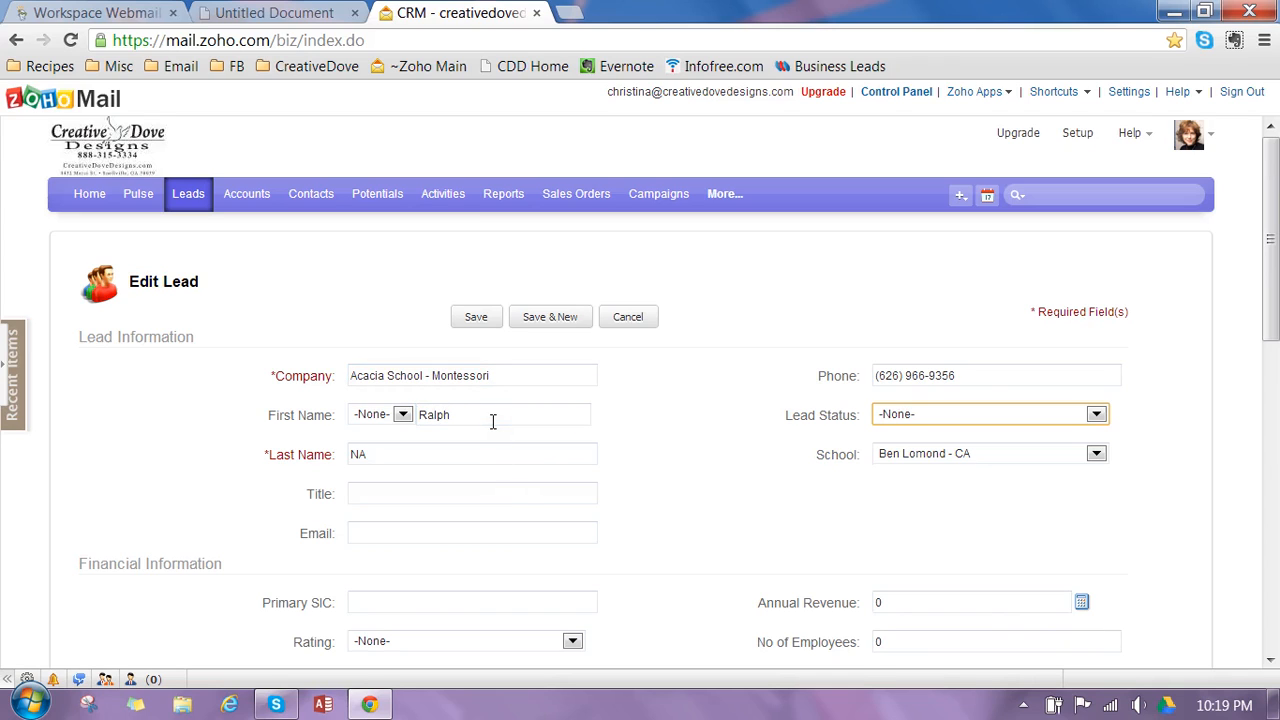
{"action": "left_click", "coordinate": [460, 454]}
{"action": "left_click_drag", "start_coordinate": [460, 454], "coordinate": [286, 462]}
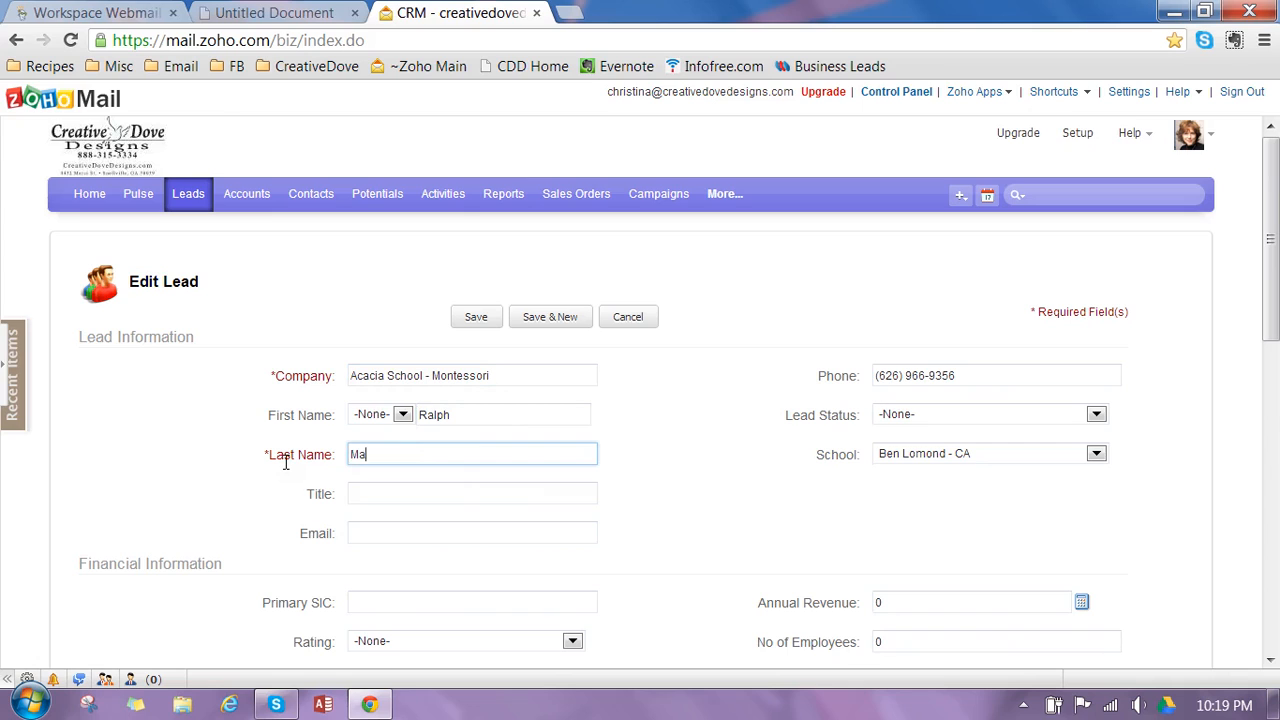
{"action": "key", "text": "BackSpace"}
{"action": "key", "text": "BackSpace"}
{"action": "key", "text": "BackSpace"}
{"action": "key", "text": "BackSpace"}
{"action": "key", "text": "BackSpace"}
{"action": "key", "text": "BackSpace"}
- Set the Lead Status to Pitched - Decision Maker, fill in the contact's email and save the lead
{"action": "left_click", "coordinate": [1013, 410]}
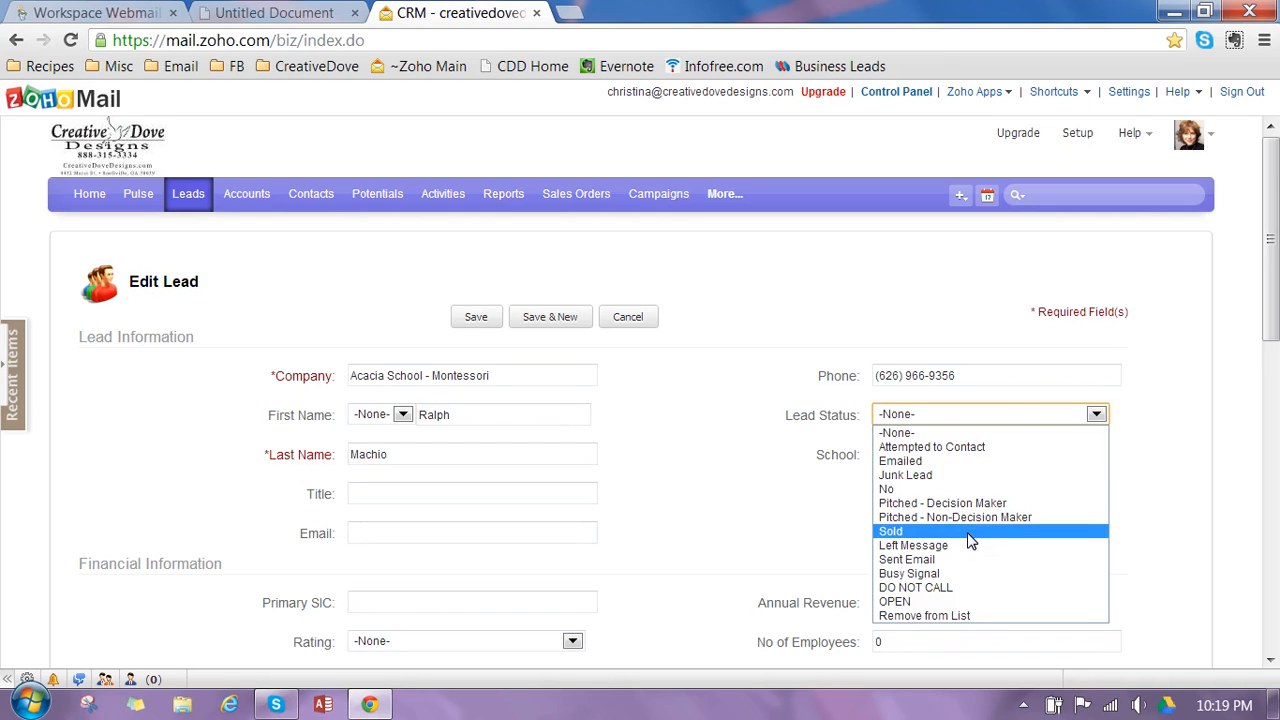
{"action": "left_click", "coordinate": [975, 506]}
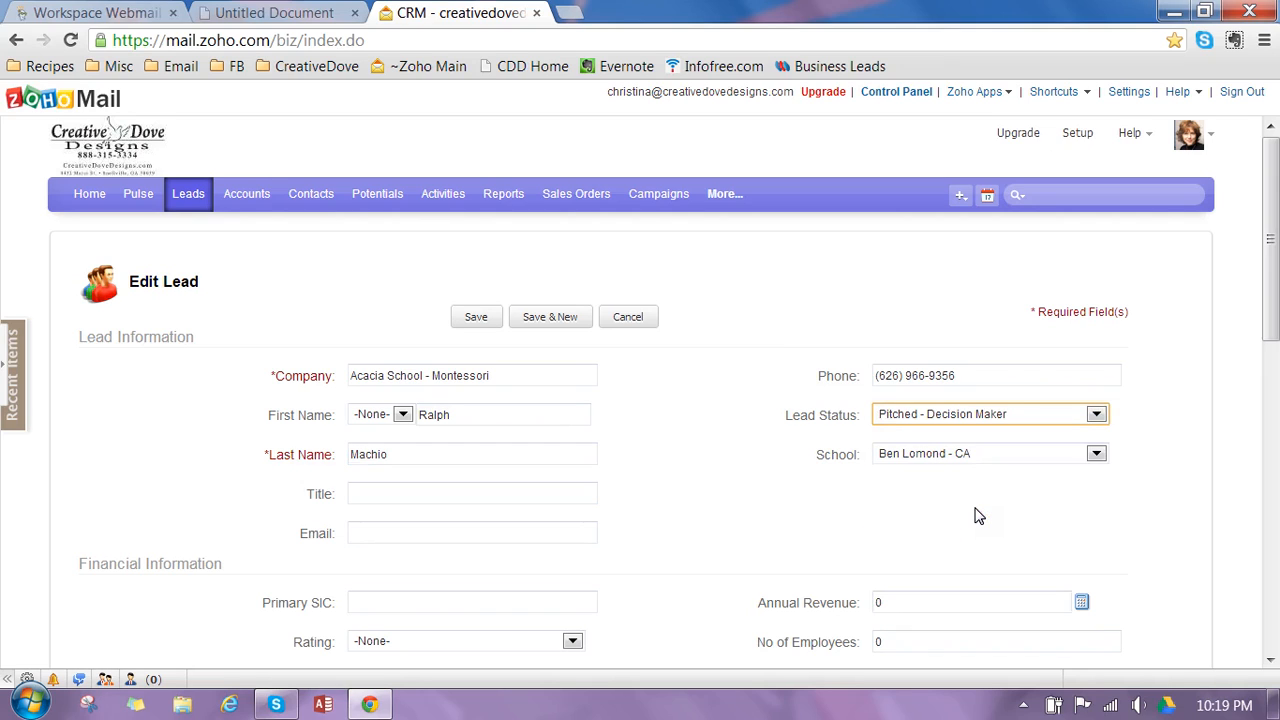
{"action": "left_click", "coordinate": [512, 537]}
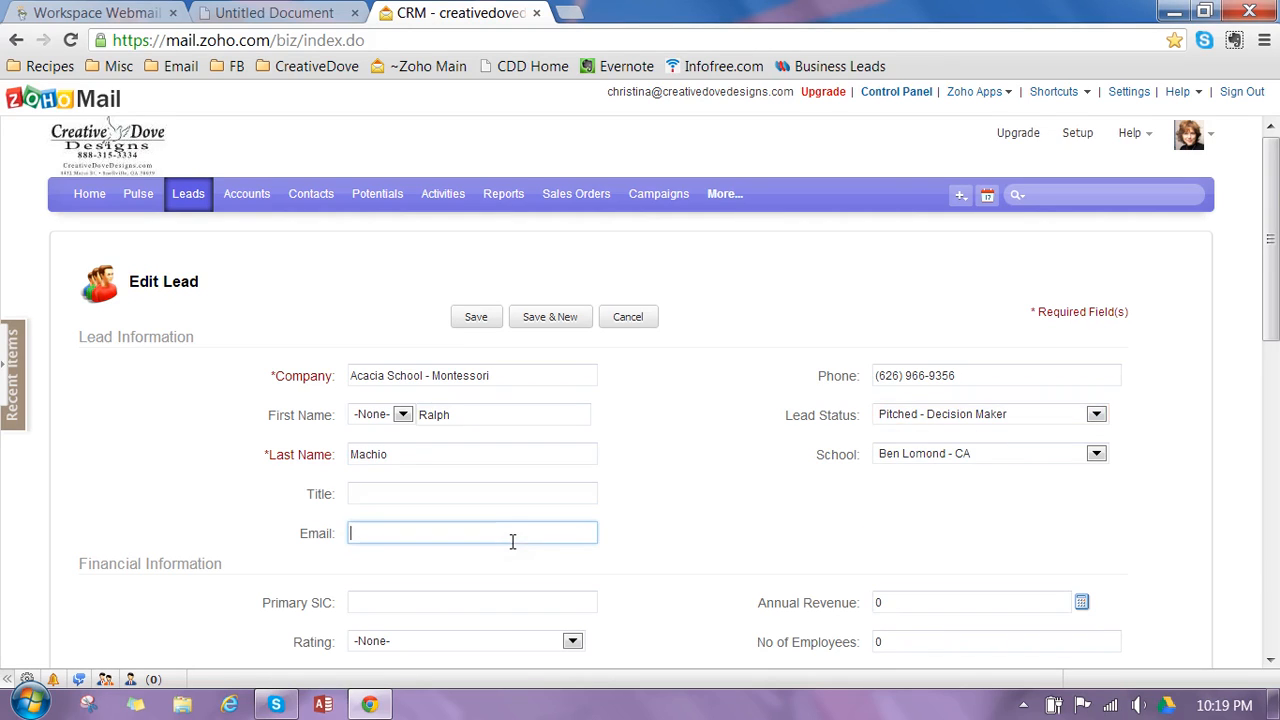
{"action": "left_click", "coordinate": [475, 320]}
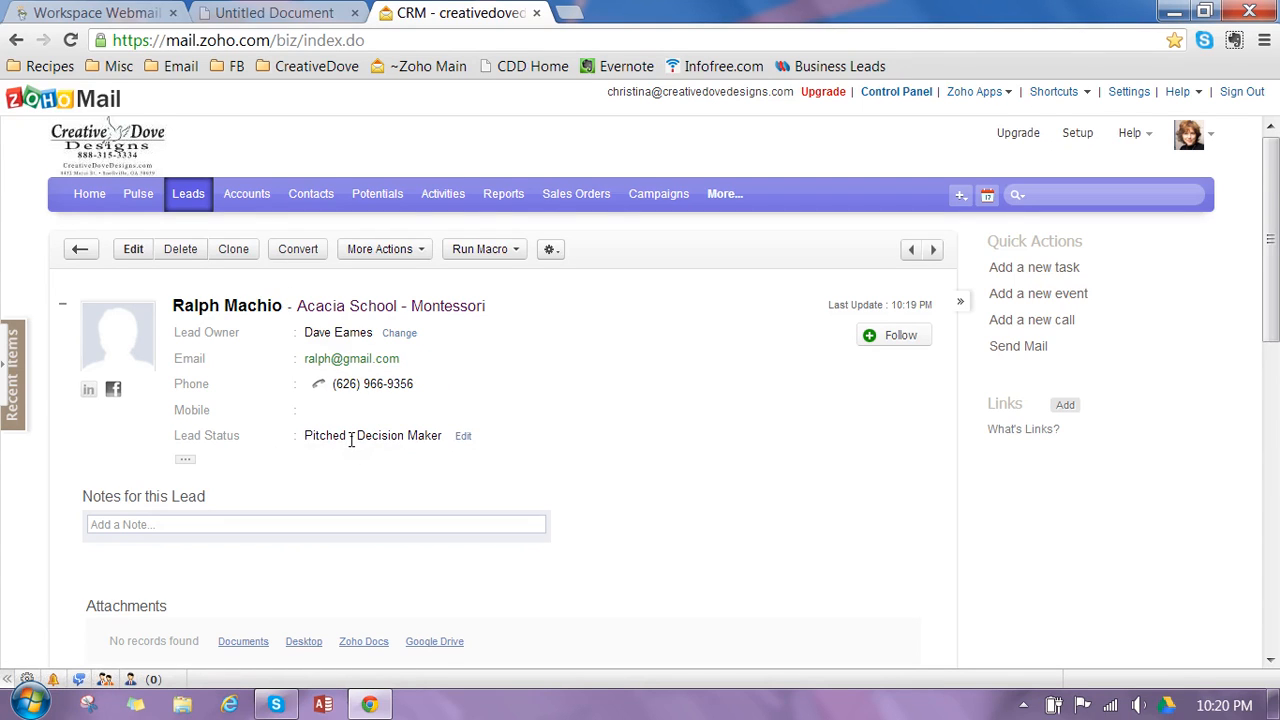
- Draft a note for the lead saying the contact is thinking about 1/2 page front for $500
{"action": "left_click", "coordinate": [331, 524]}
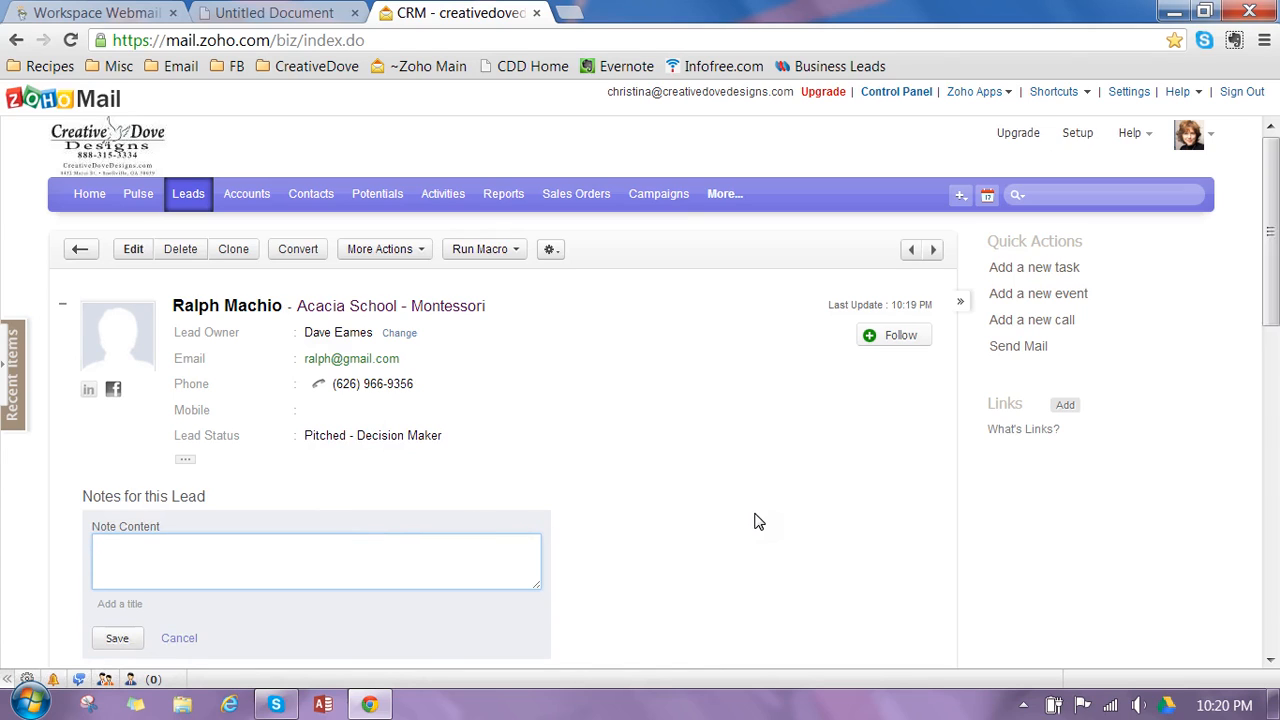
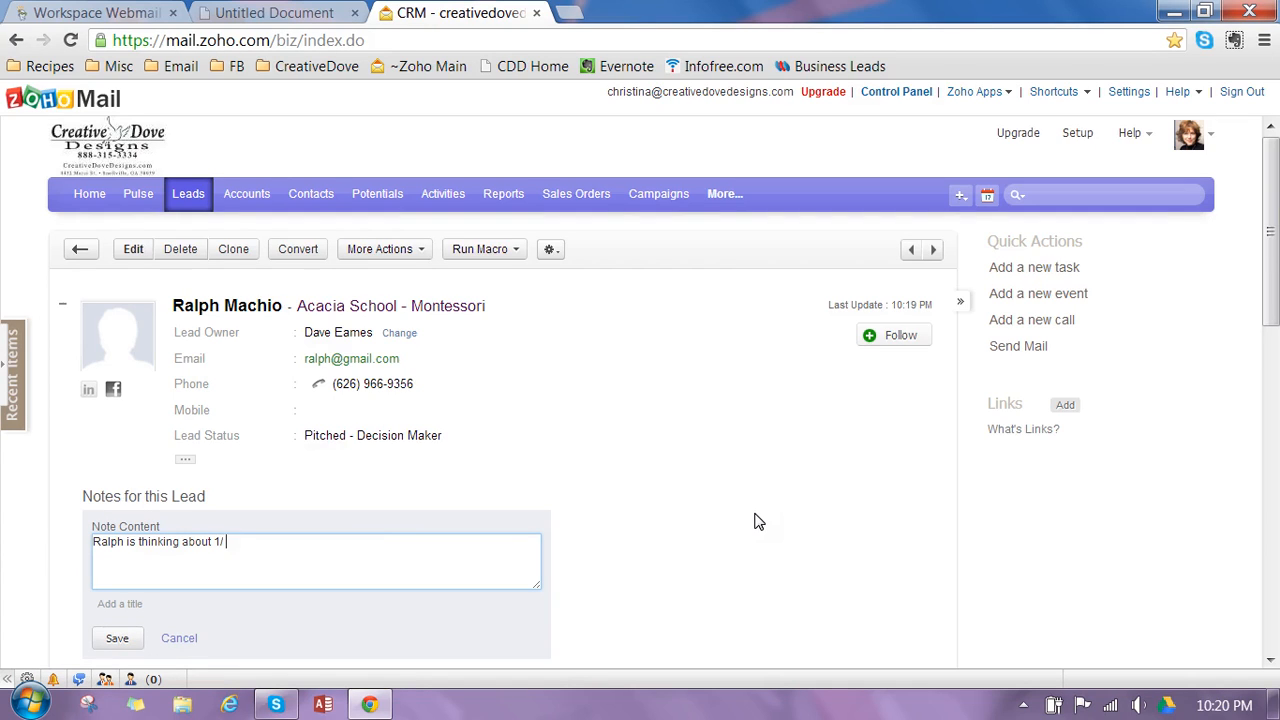
- Replace the drafted note with "Said he'd have to talk to wife." and finally clear the note content
{"action": "key", "text": "ctrl+a"}
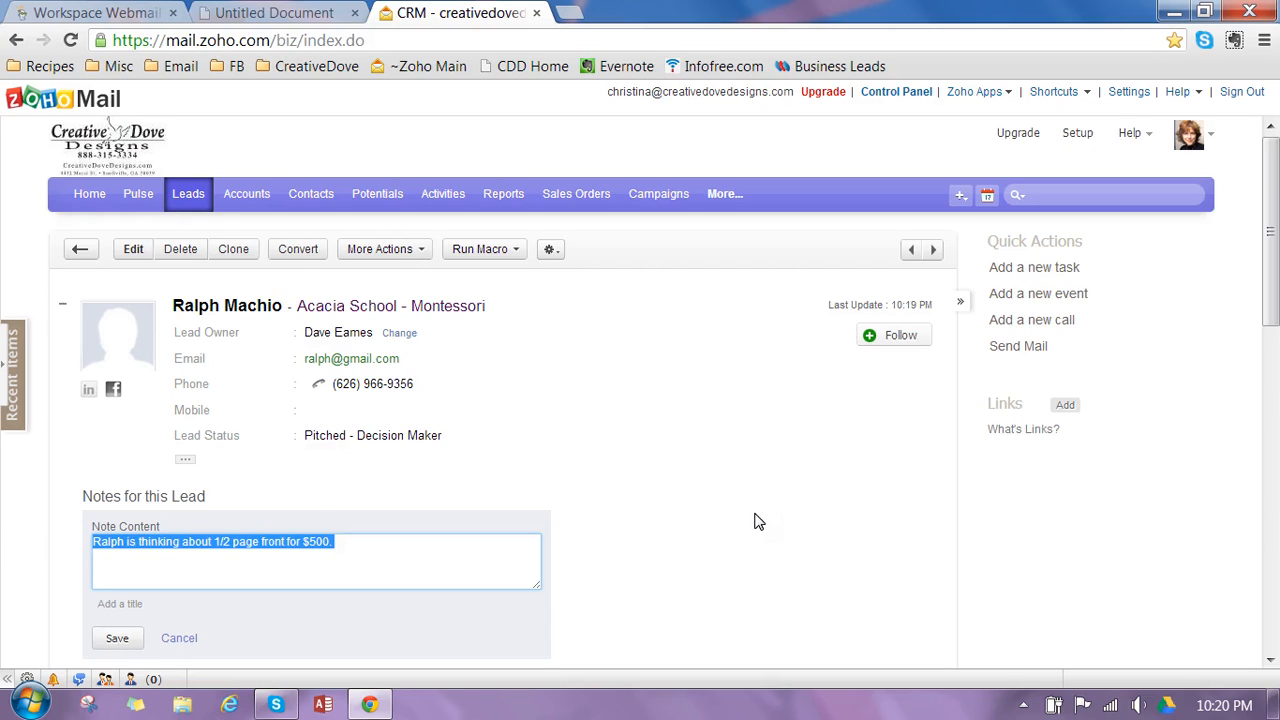
{"action": "type", "text": "Said he'd have to talk to"}
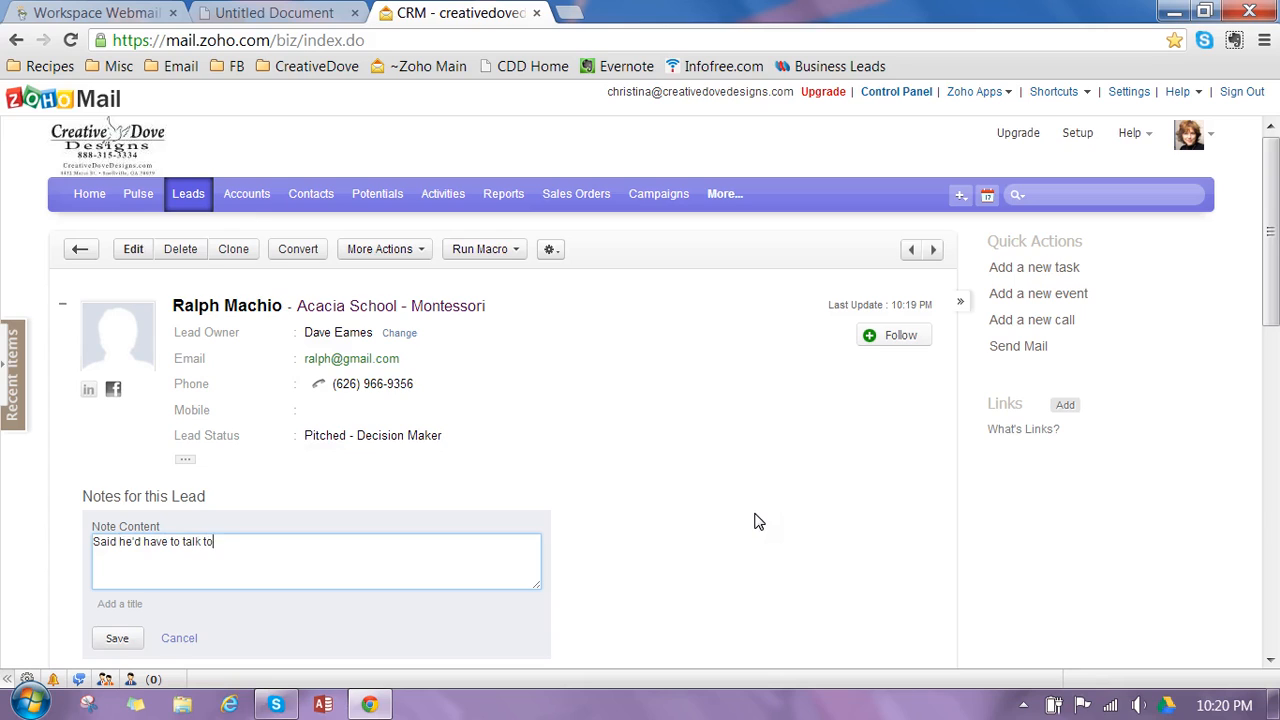
{"action": "type", "text": " wife."}
{"action": "key", "text": "ctrl+a"}
{"action": "key", "text": "BackSpace"}
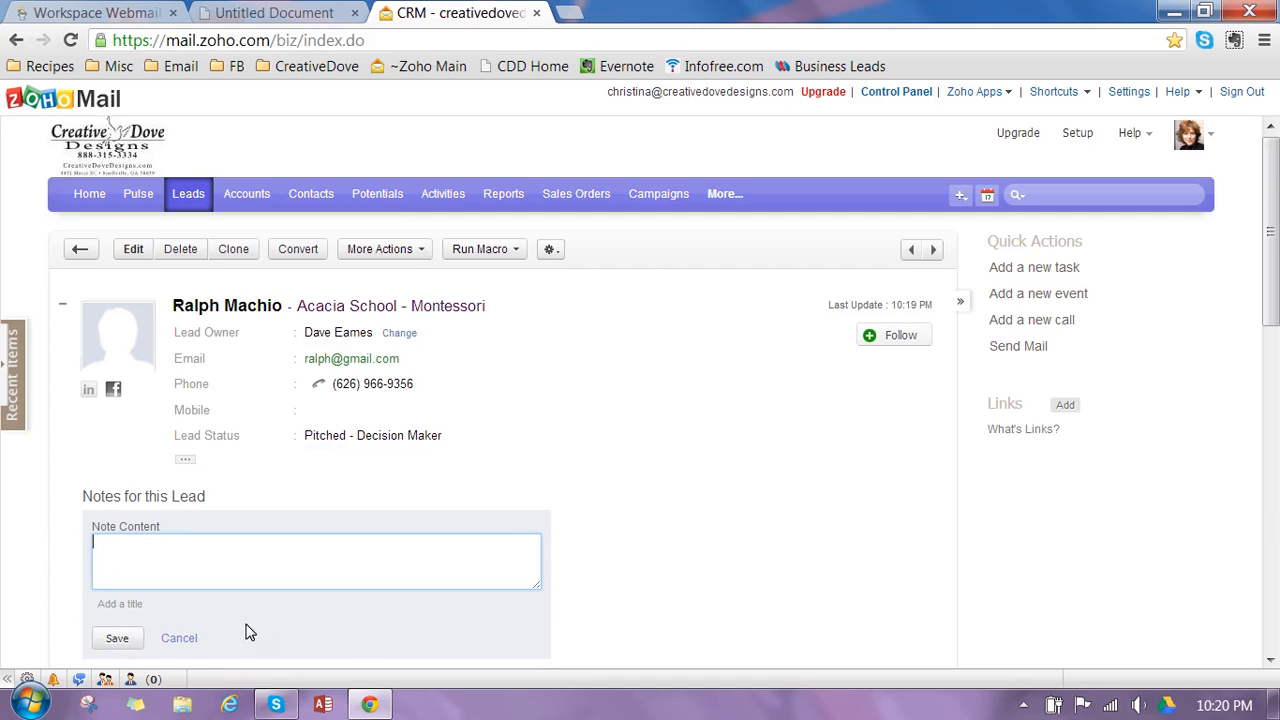
- Cancel the blank note and open the lead's Lead Status for editing to review the available status options
{"action": "left_click", "coordinate": [188, 639]}
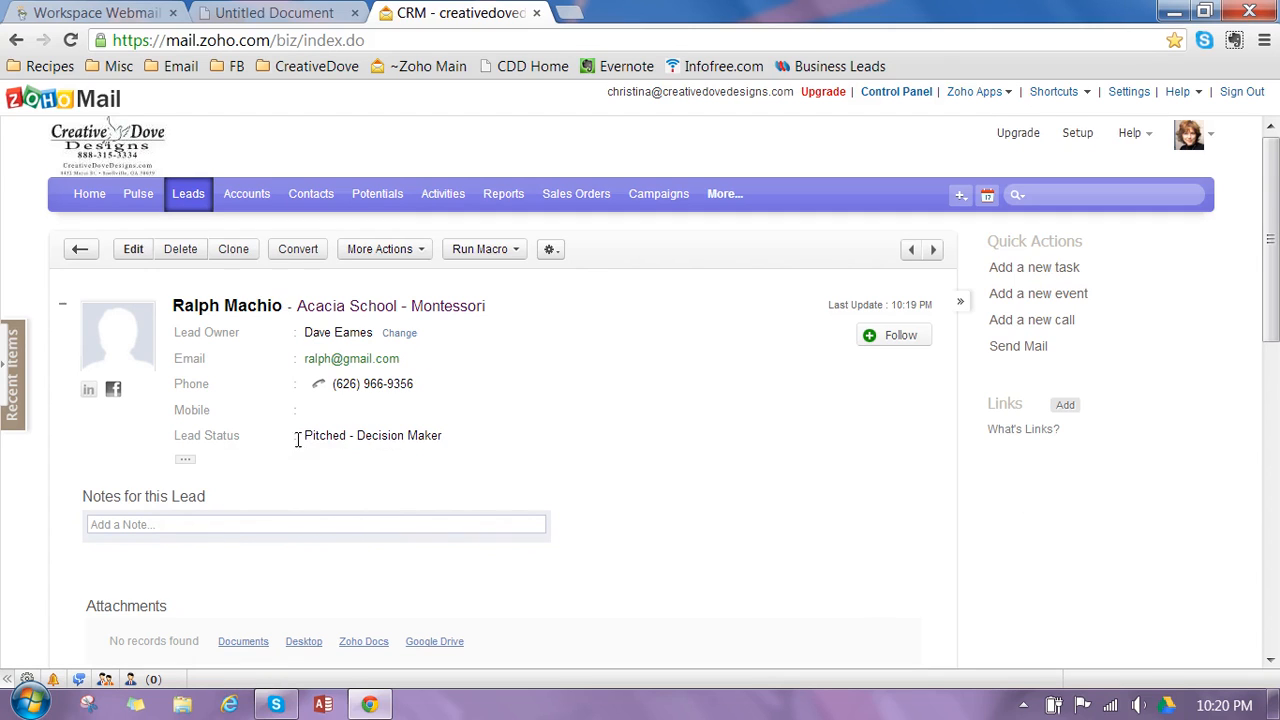
{"action": "left_click", "coordinate": [466, 438]}
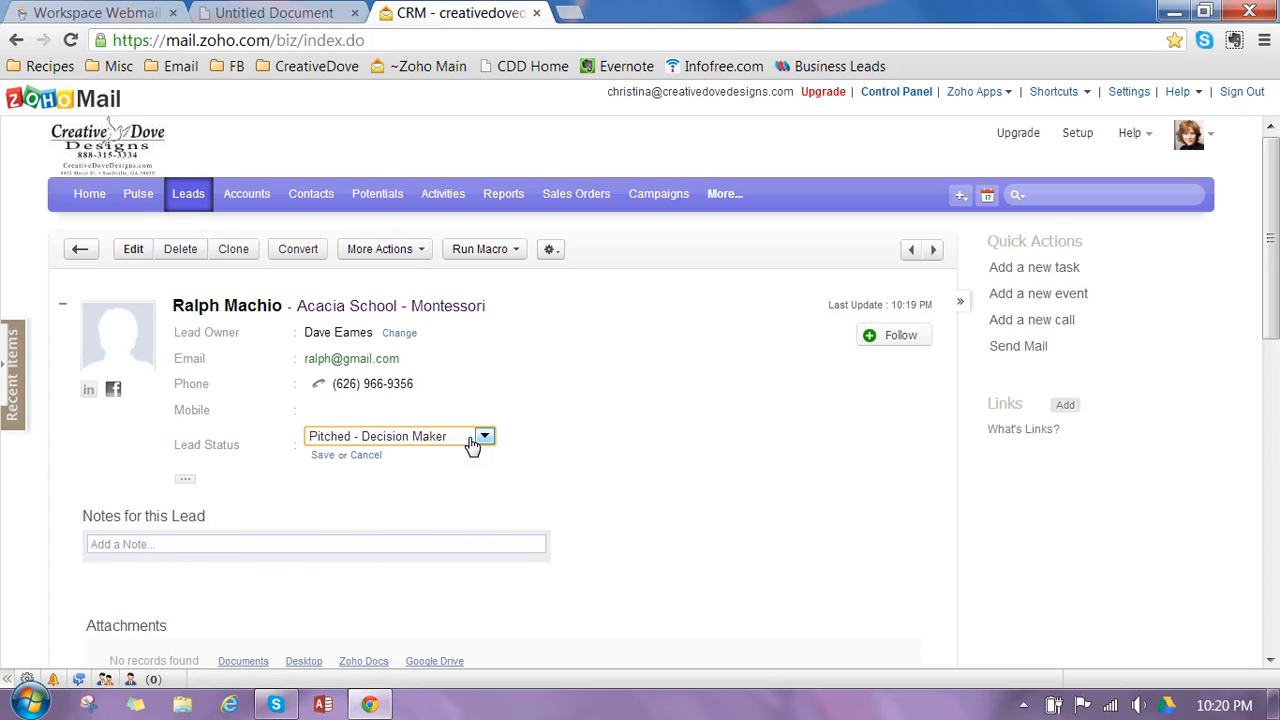
{"action": "left_click", "coordinate": [471, 441]}
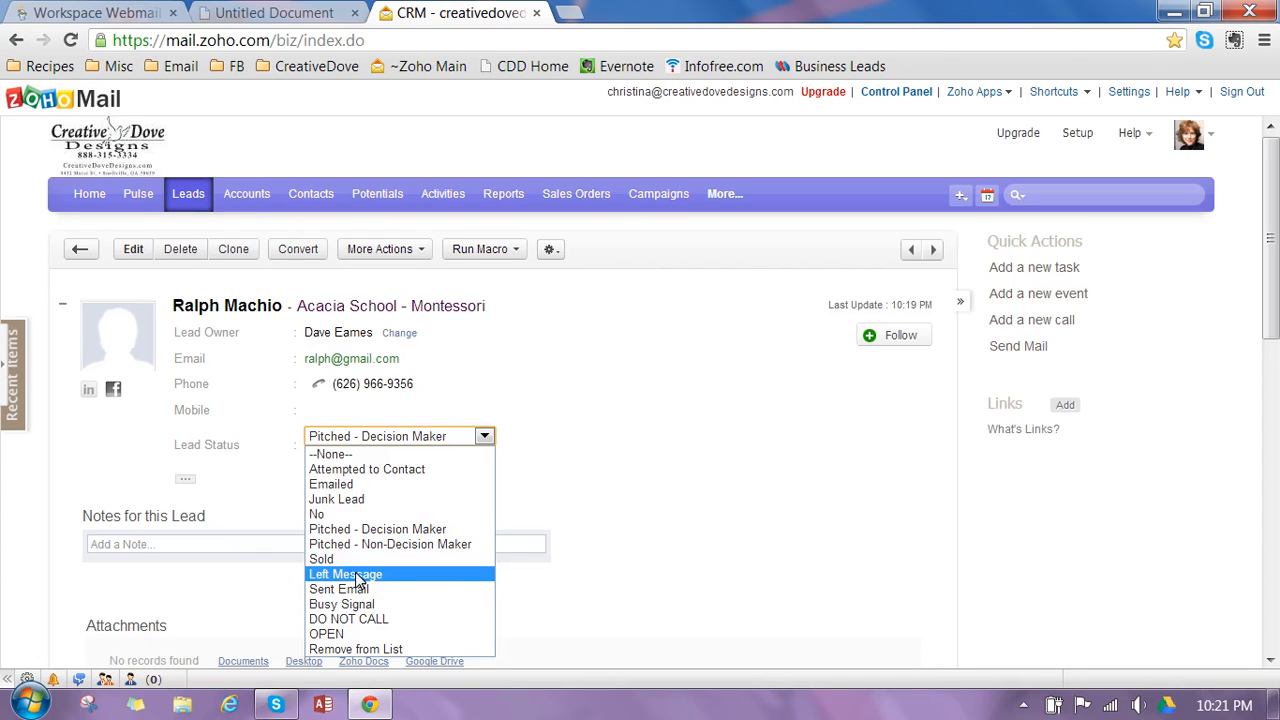
- Draft a lead note reading "left msg for", clear it, and look over the Lead Status options again
{"action": "left_click", "coordinate": [211, 543]}
{"action": "type", "text": "l"}
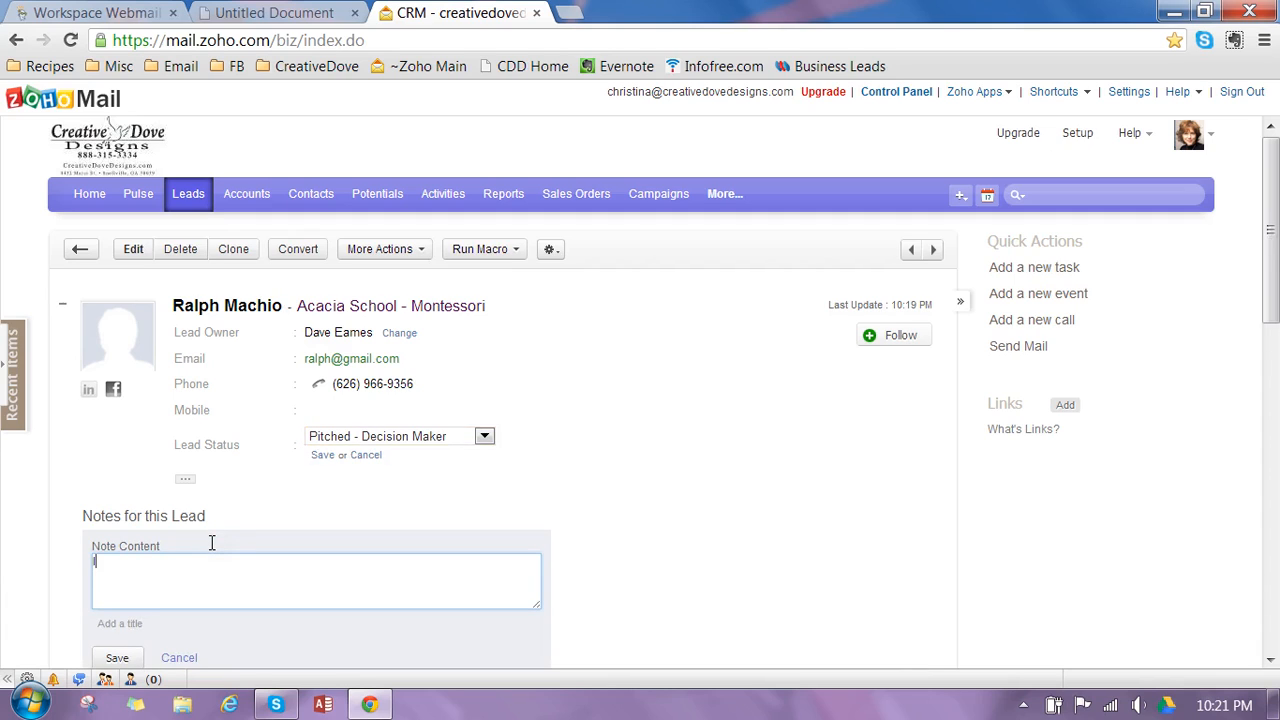
{"action": "type", "text": "eft msg for Fr"}
{"action": "key", "text": "BackSpace"}
{"action": "key", "text": "BackSpace"}
{"action": "key", "text": "BackSpace"}
{"action": "key", "text": "BackSpace"}
{"action": "key", "text": "BackSpace"}
{"action": "key", "text": "BackSpace"}
{"action": "key", "text": "BackSpace"}
{"action": "key", "text": "BackSpace"}
{"action": "key", "text": "BackSpace"}
{"action": "key", "text": "BackSpace"}
{"action": "key", "text": "BackSpace"}
{"action": "key", "text": "BackSpace"}
{"action": "key", "text": "BackSpace"}
{"action": "key", "text": "BackSpace"}
{"action": "key", "text": "BackSpace"}
{"action": "left_click", "coordinate": [482, 436]}
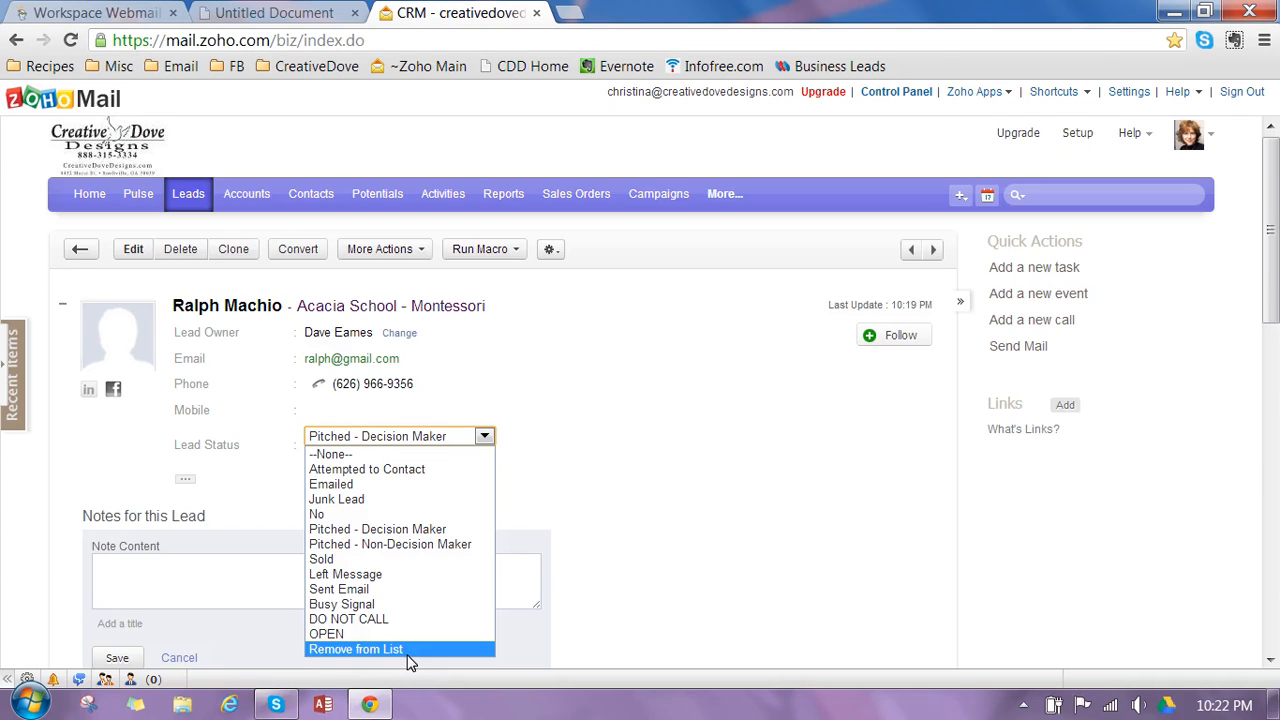
{"action": "left_click", "coordinate": [536, 625]}
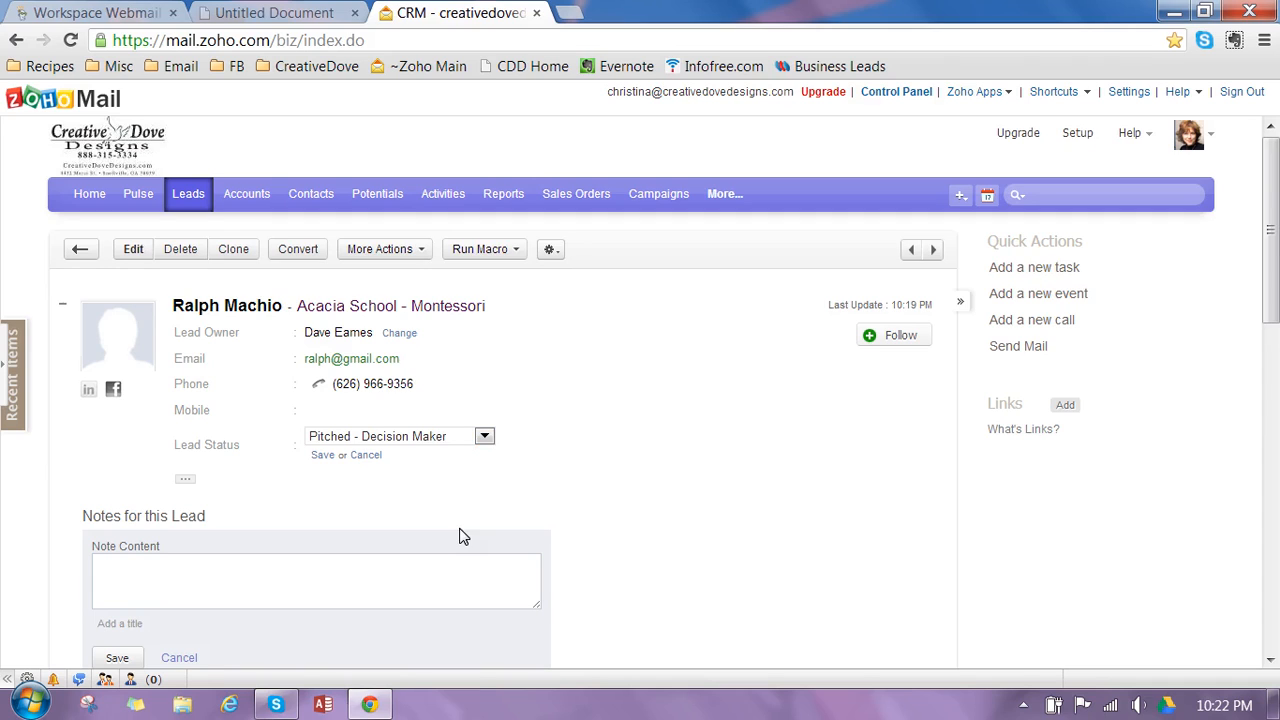
- Add a new task for the lead with the subject "Acacia Get Answer" and the due date 03/29/2013
{"action": "left_click", "coordinate": [1052, 281]}
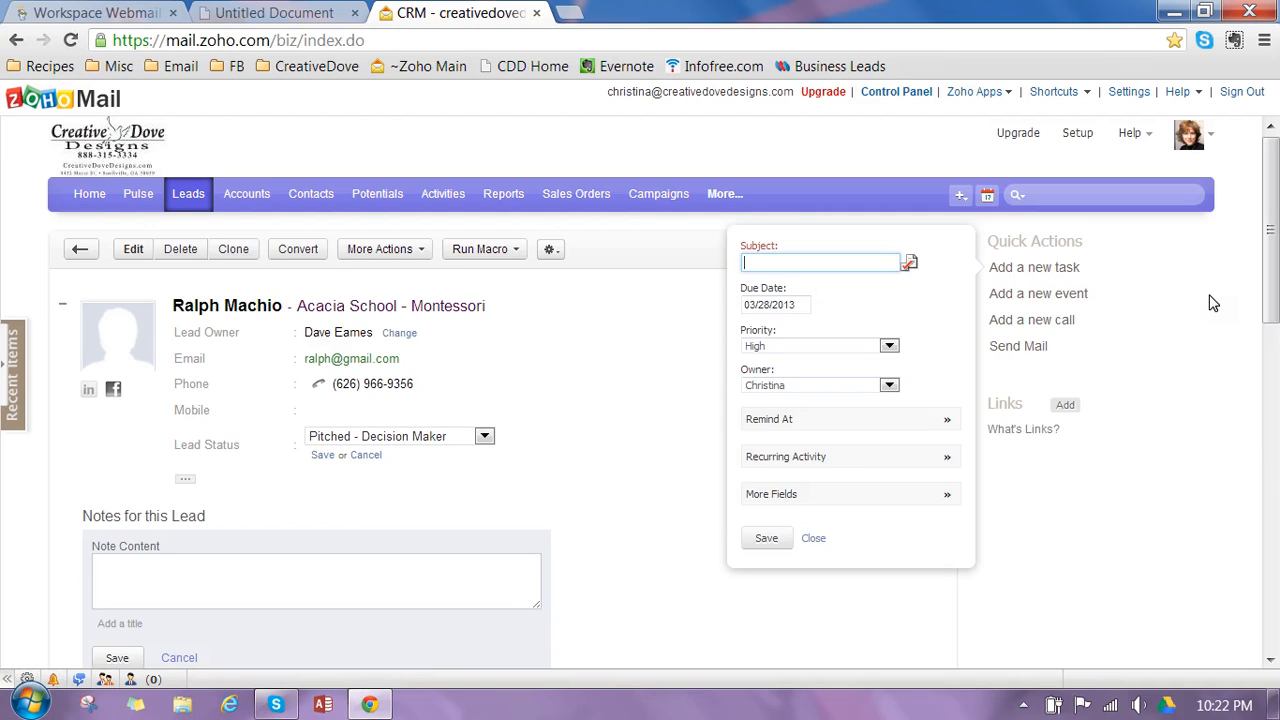
{"action": "type", "text": "Acacia Get Answer"}
{"action": "left_click", "coordinate": [765, 307]}
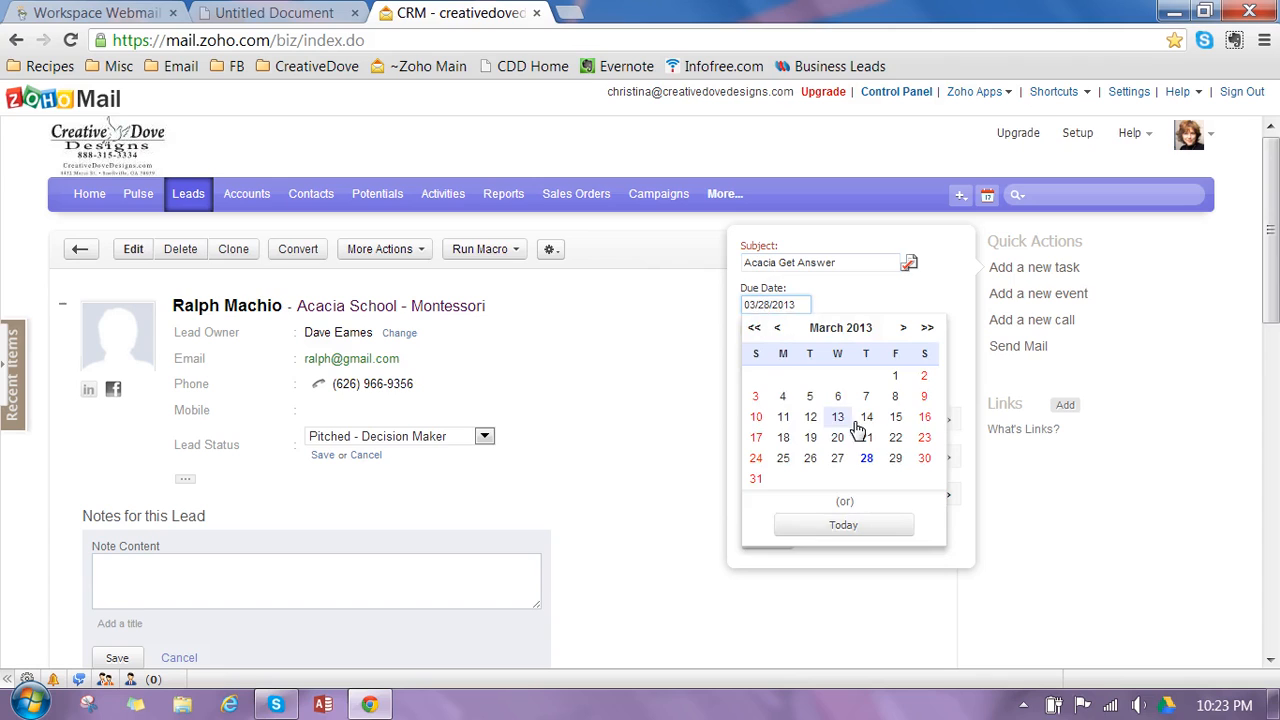
{"action": "left_click", "coordinate": [900, 462]}
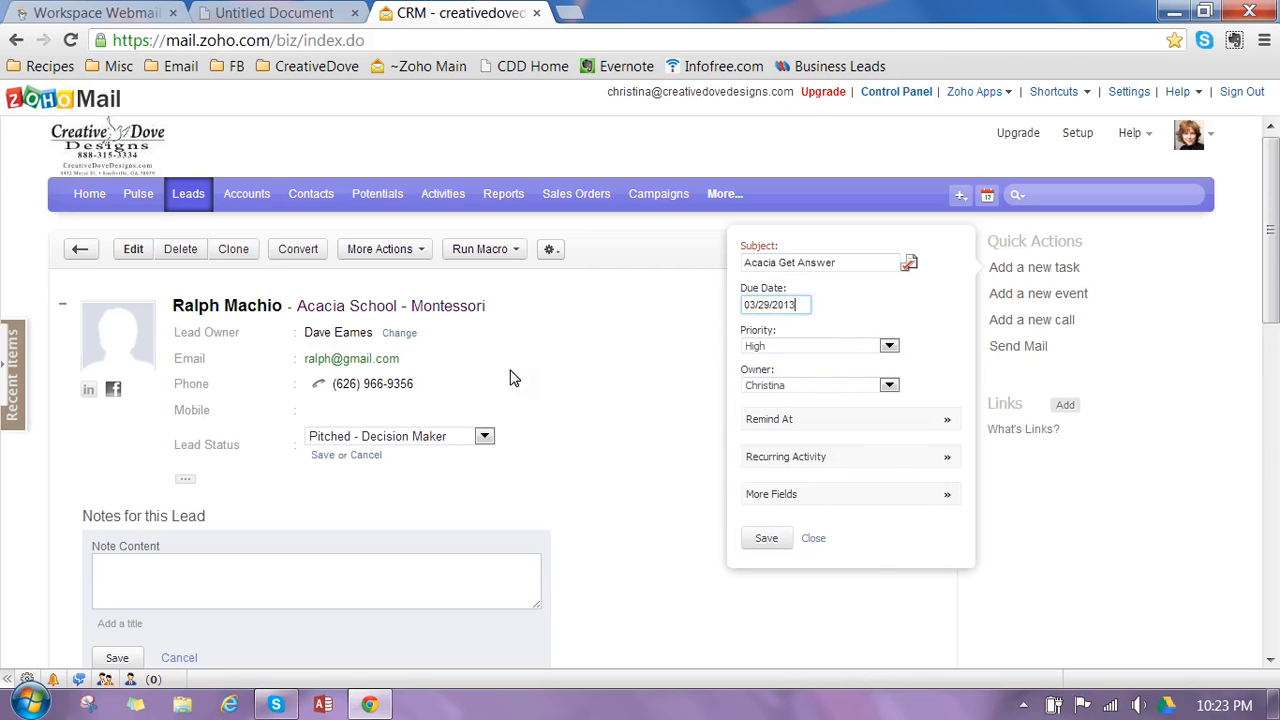
- Set the task's reminder for 03/29/2013 at 02:30 PM
{"action": "left_click", "coordinate": [924, 429]}
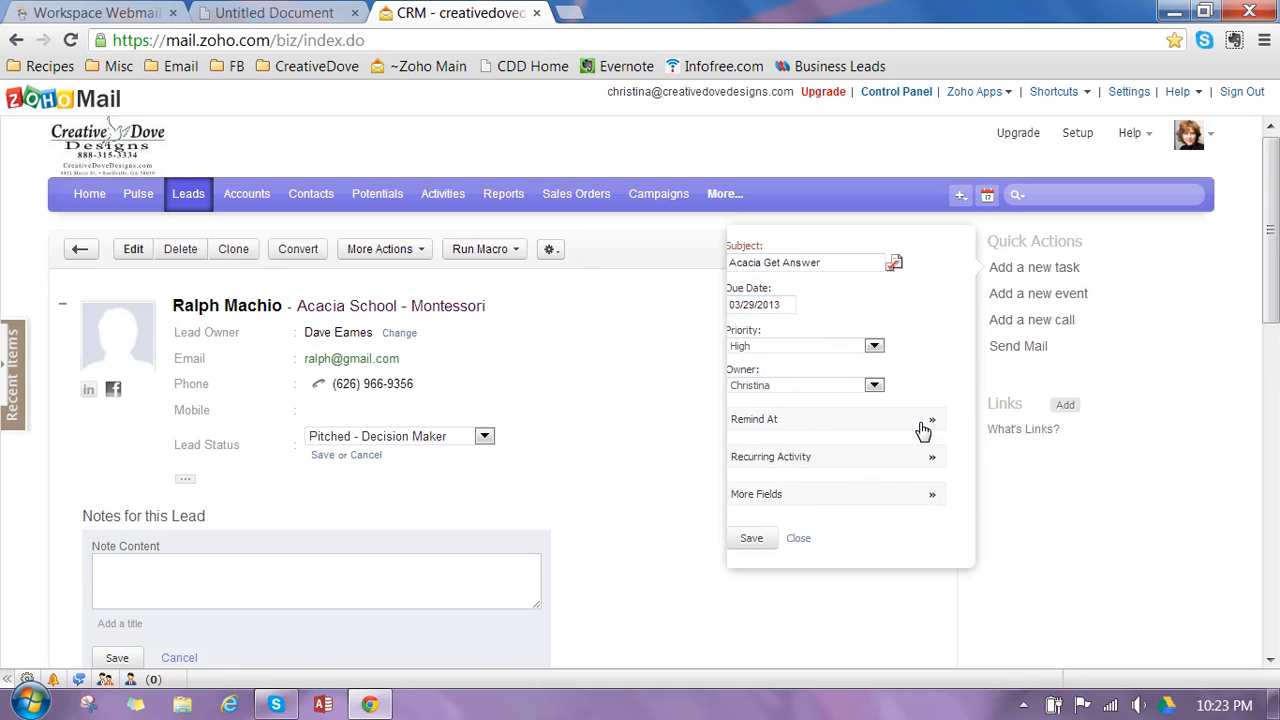
{"action": "left_click", "coordinate": [822, 293]}
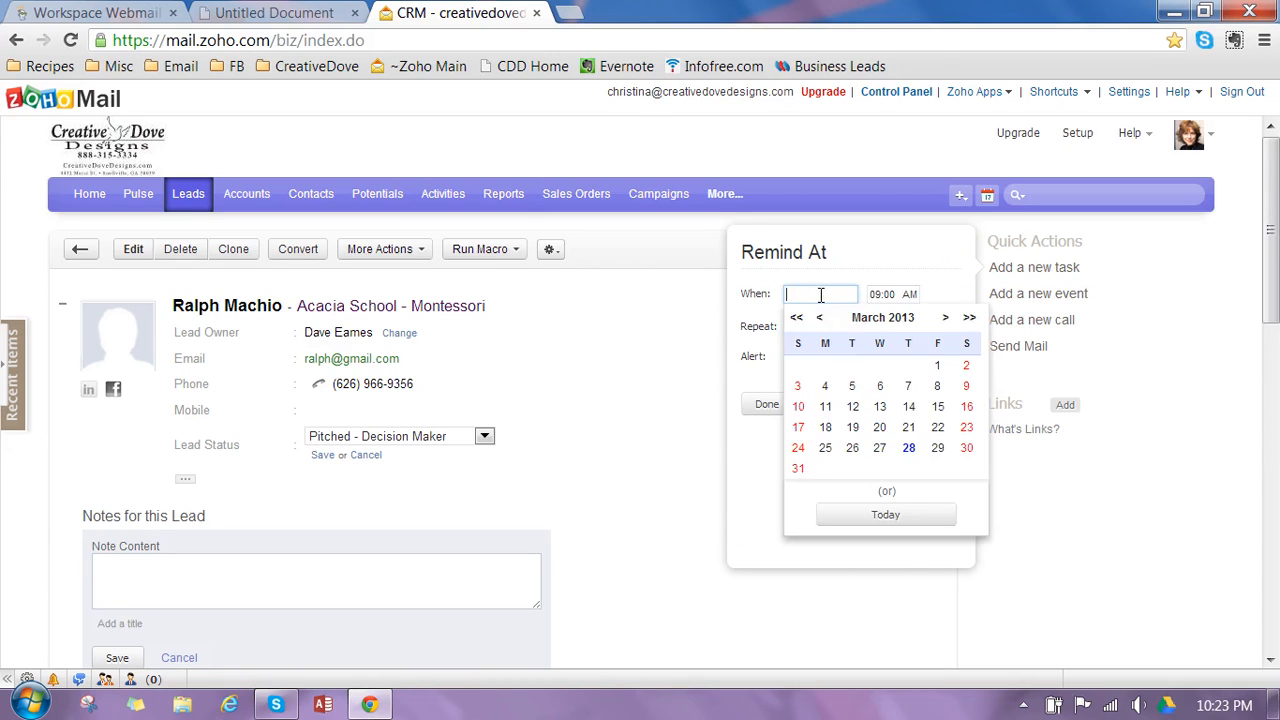
{"action": "left_click", "coordinate": [937, 452]}
{"action": "left_click", "coordinate": [890, 294]}
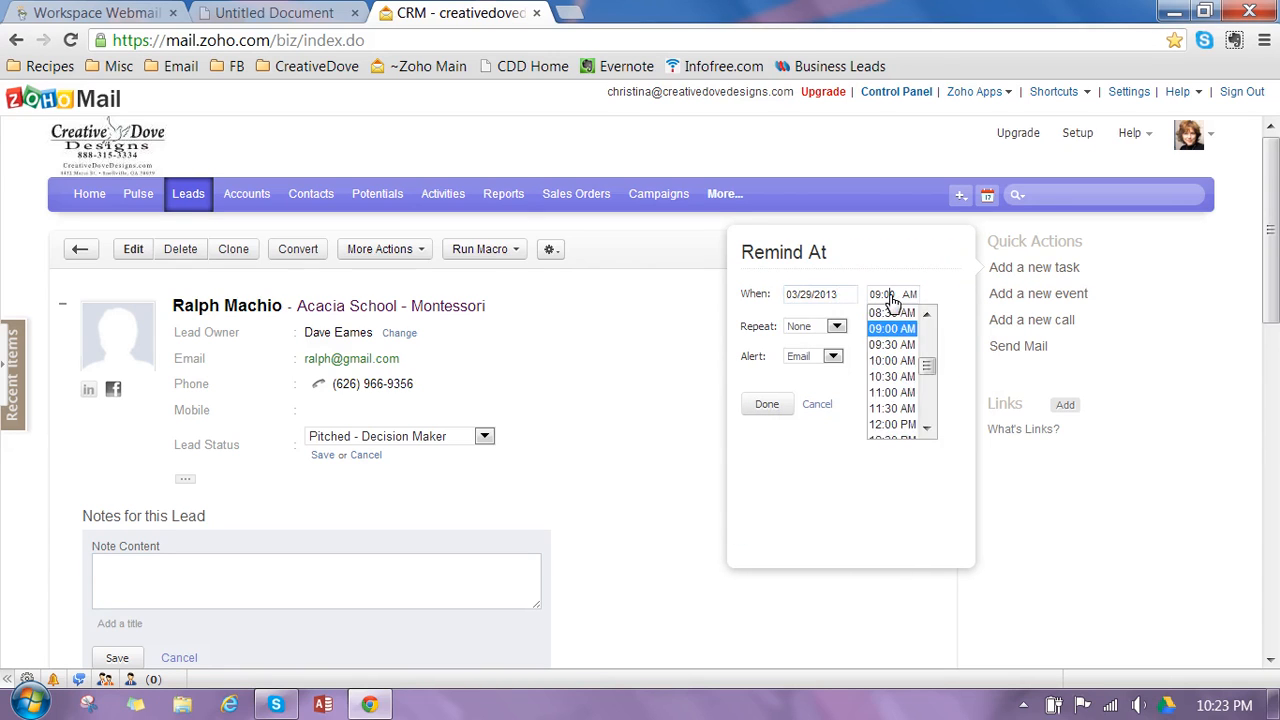
{"action": "left_click", "coordinate": [927, 432]}
{"action": "left_click", "coordinate": [928, 431]}
{"action": "left_click", "coordinate": [926, 397]}
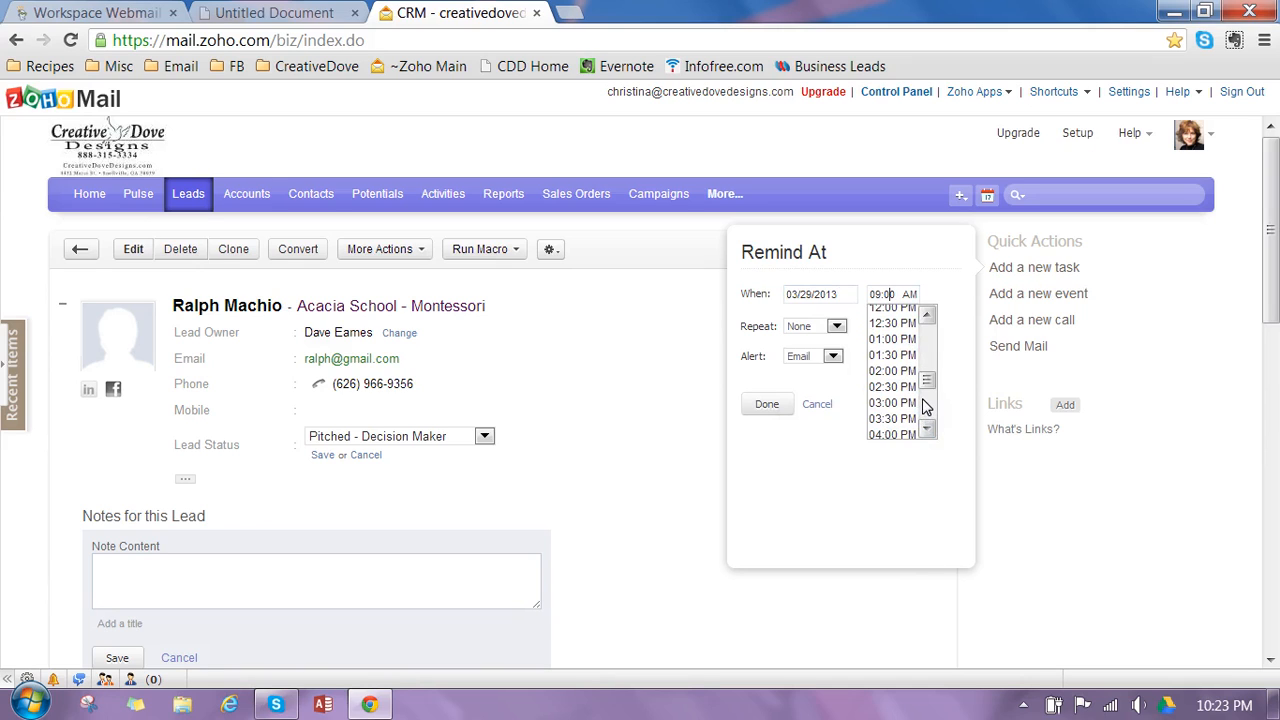
{"action": "left_click", "coordinate": [925, 396]}
{"action": "left_click_drag", "start_coordinate": [926, 397], "coordinate": [929, 374]}
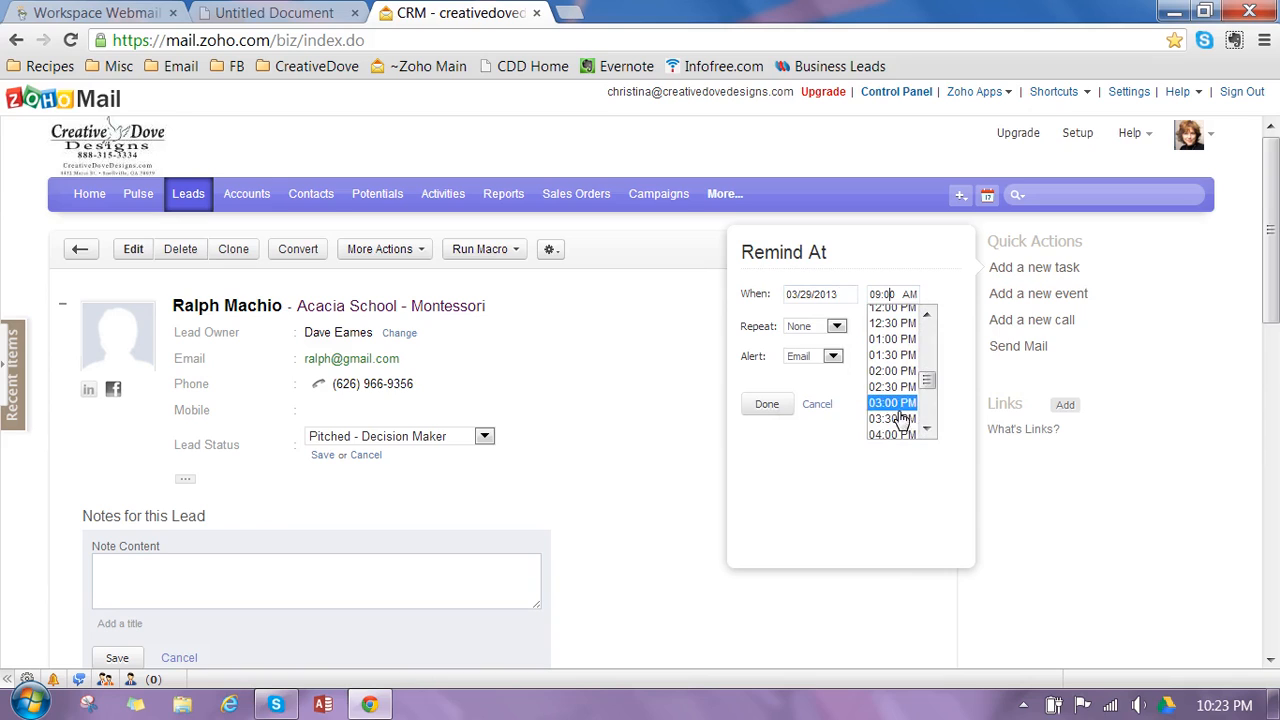
{"action": "left_click", "coordinate": [890, 390]}
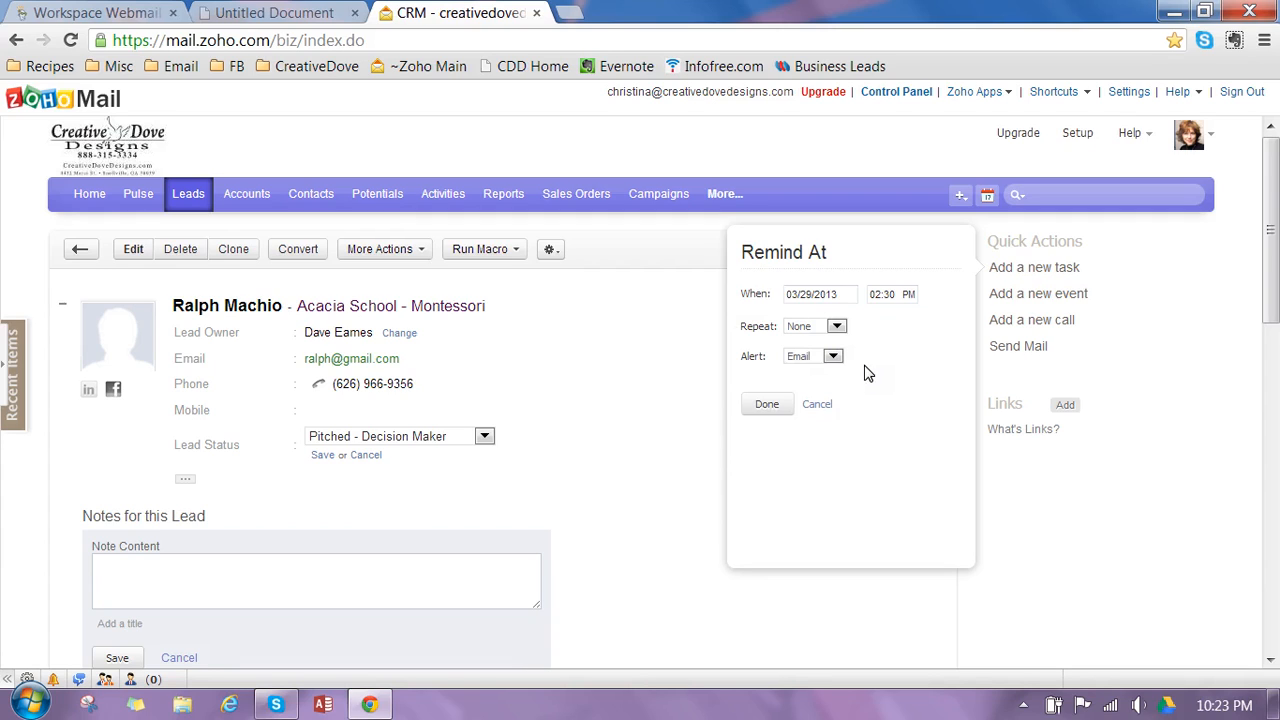
- Set the reminder alert to Pop-up and save the task
{"action": "left_click", "coordinate": [800, 360]}
{"action": "left_click", "coordinate": [808, 385]}
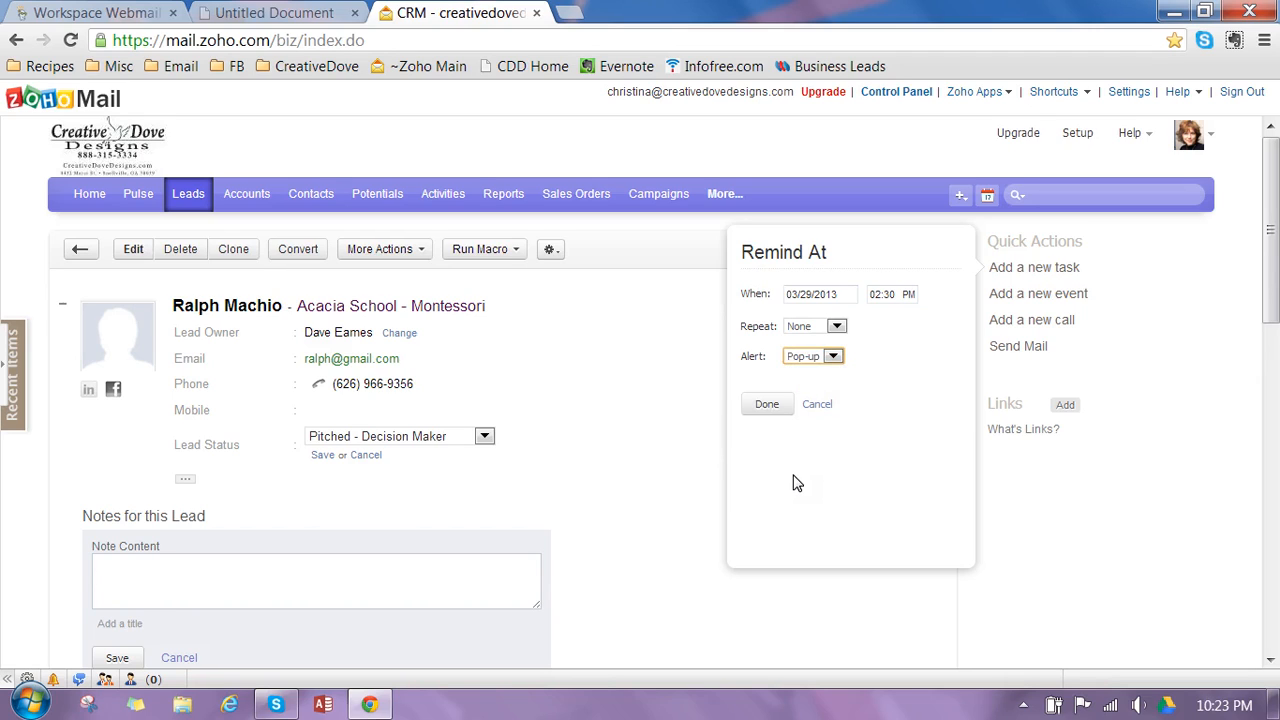
{"action": "left_click", "coordinate": [766, 410]}
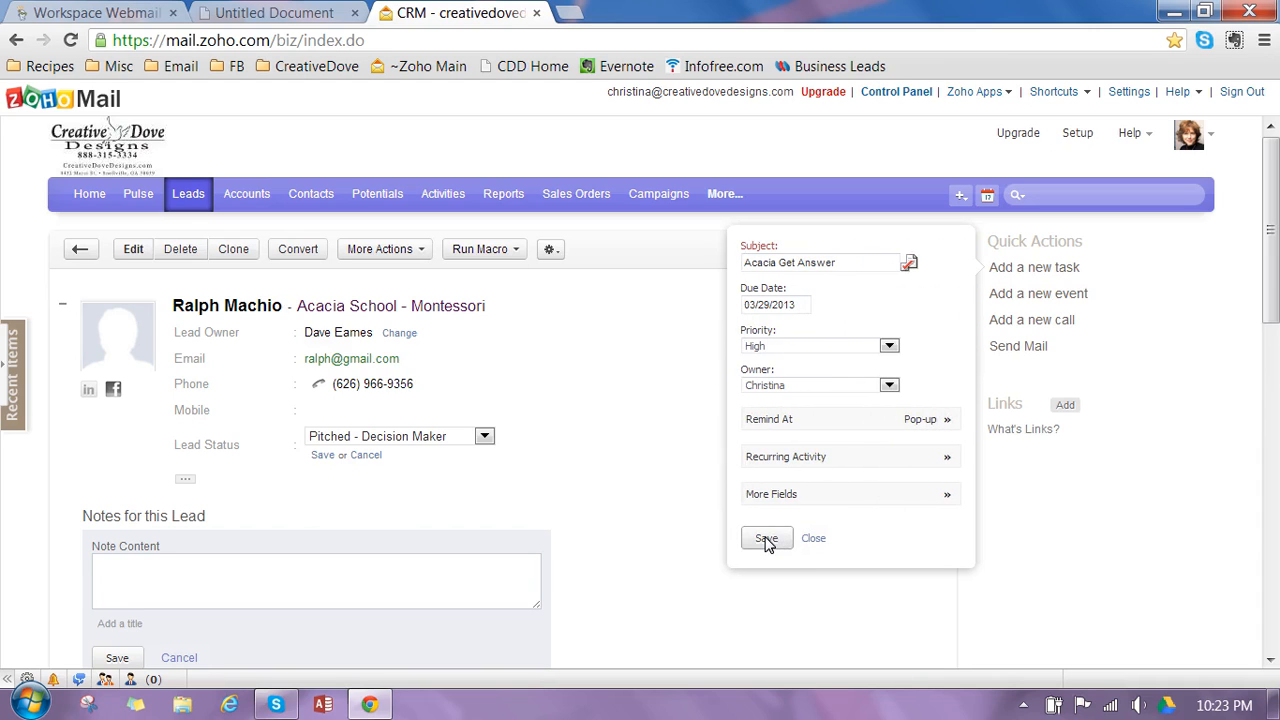
{"action": "left_click", "coordinate": [766, 540]}
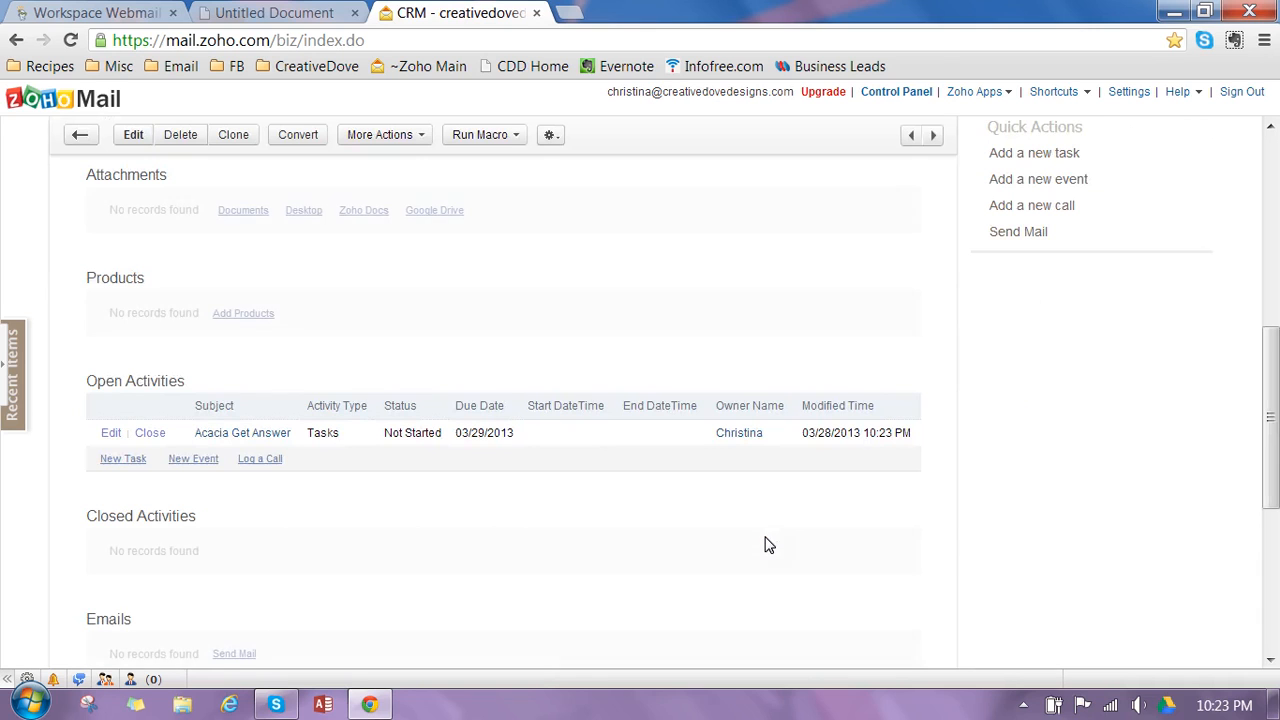
- Check the open tasks in the Activities module and go to the CRM home page
{"action": "left_click_drag", "start_coordinate": [1277, 388], "coordinate": [1270, 188]}
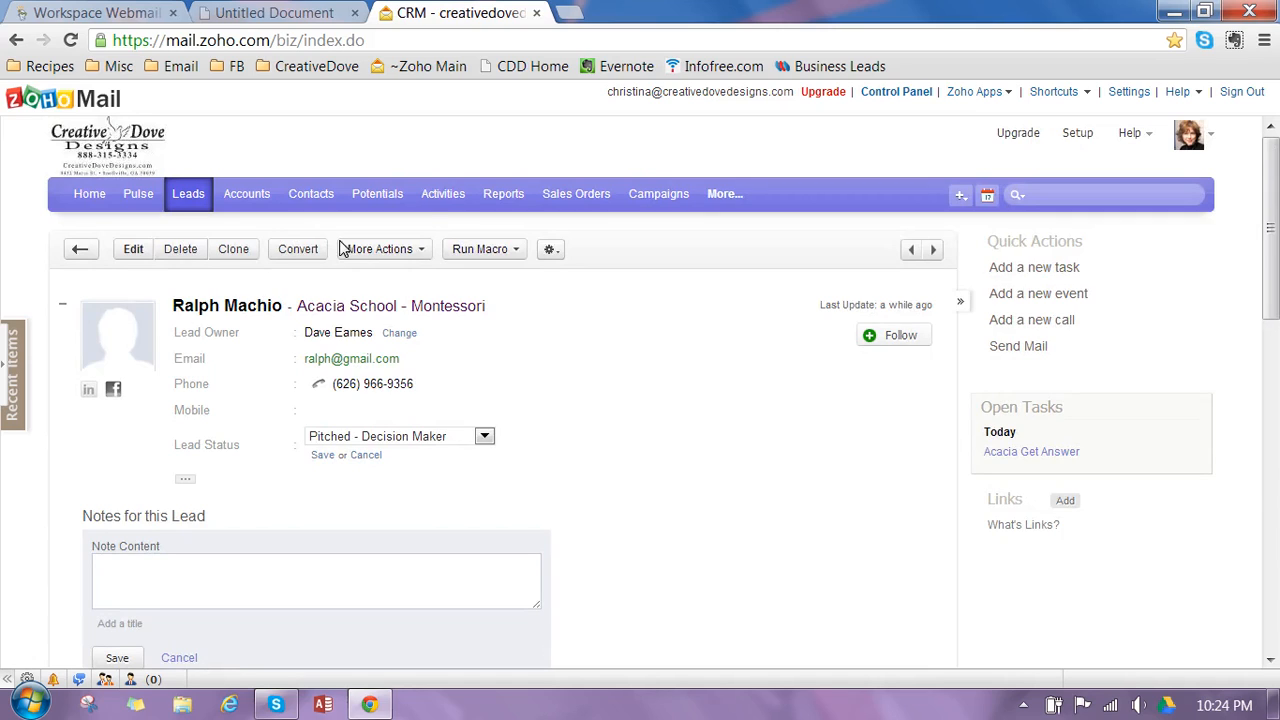
{"action": "left_click", "coordinate": [429, 200]}
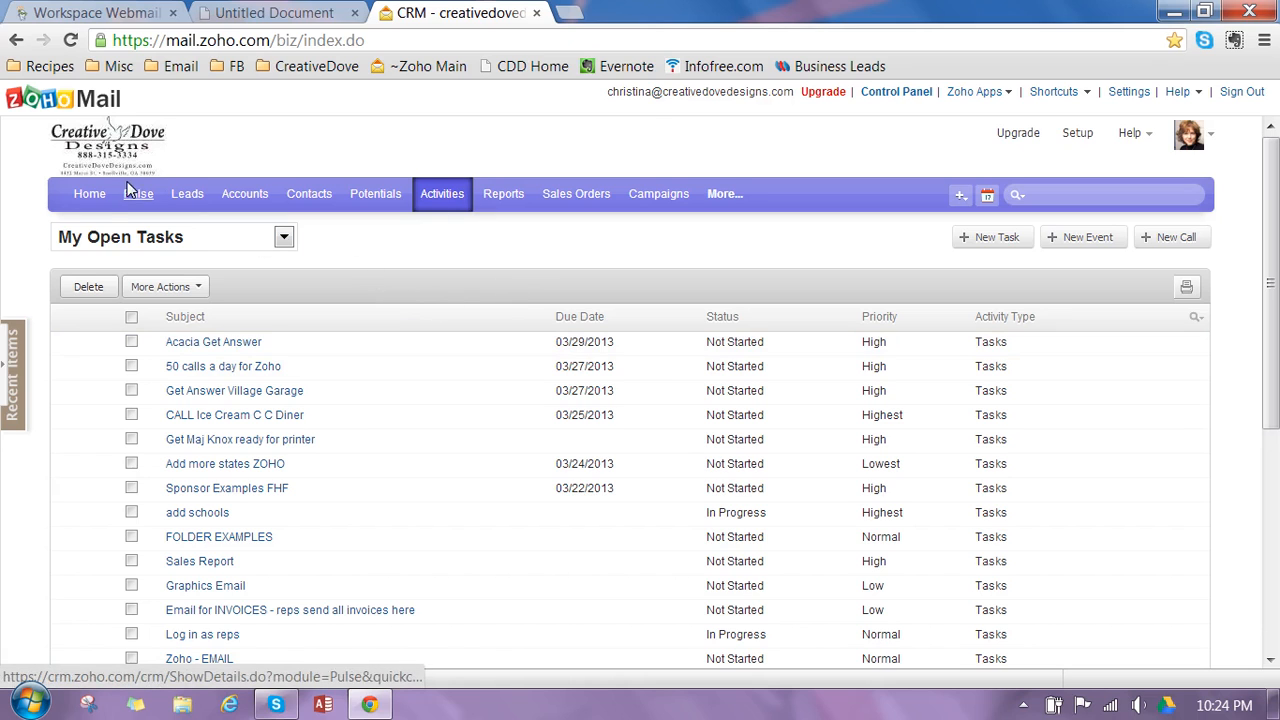
{"action": "left_click", "coordinate": [89, 200]}
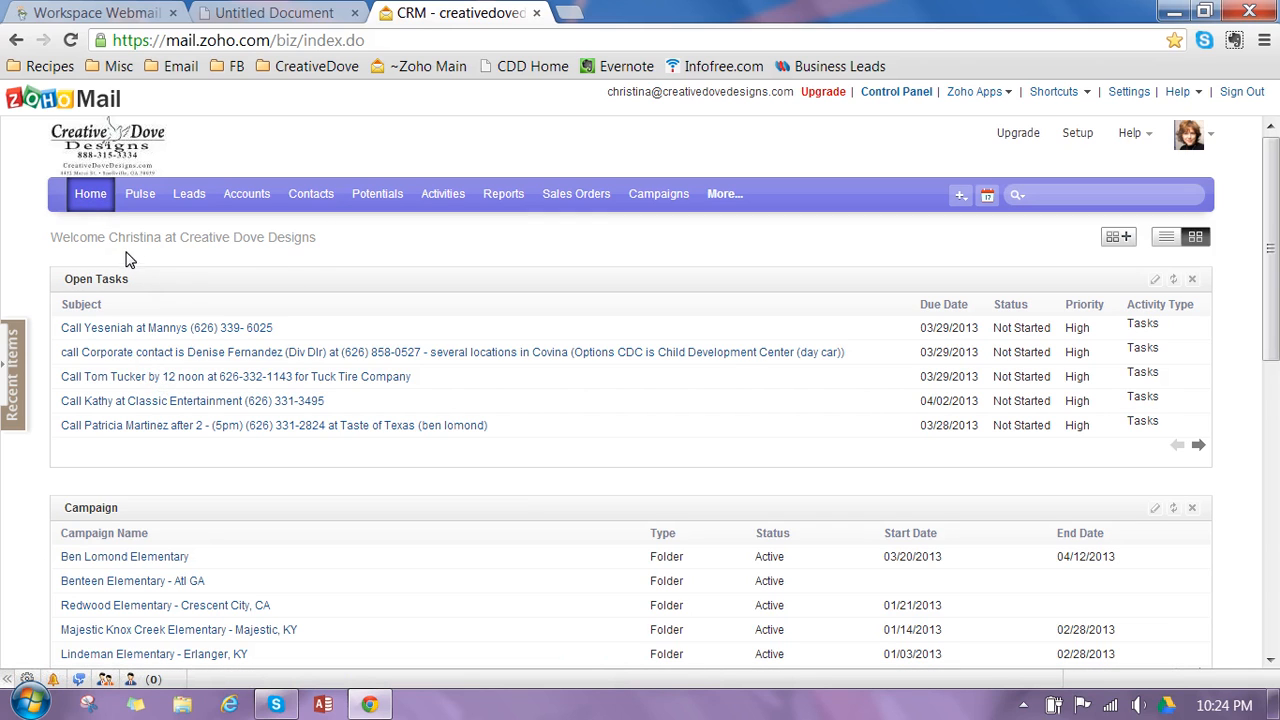
- Change the home page's Open Tasks component to the My Activities custom view and save it
{"action": "left_click", "coordinate": [1154, 281]}
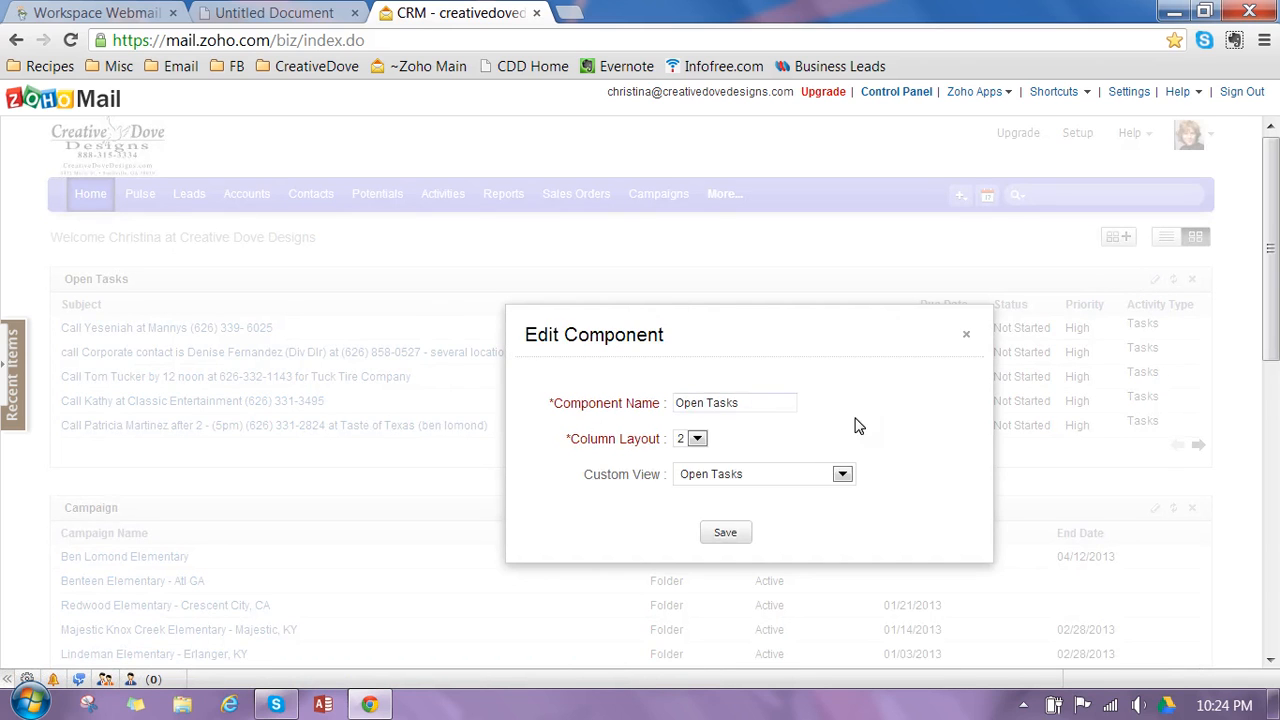
{"action": "left_click", "coordinate": [770, 474]}
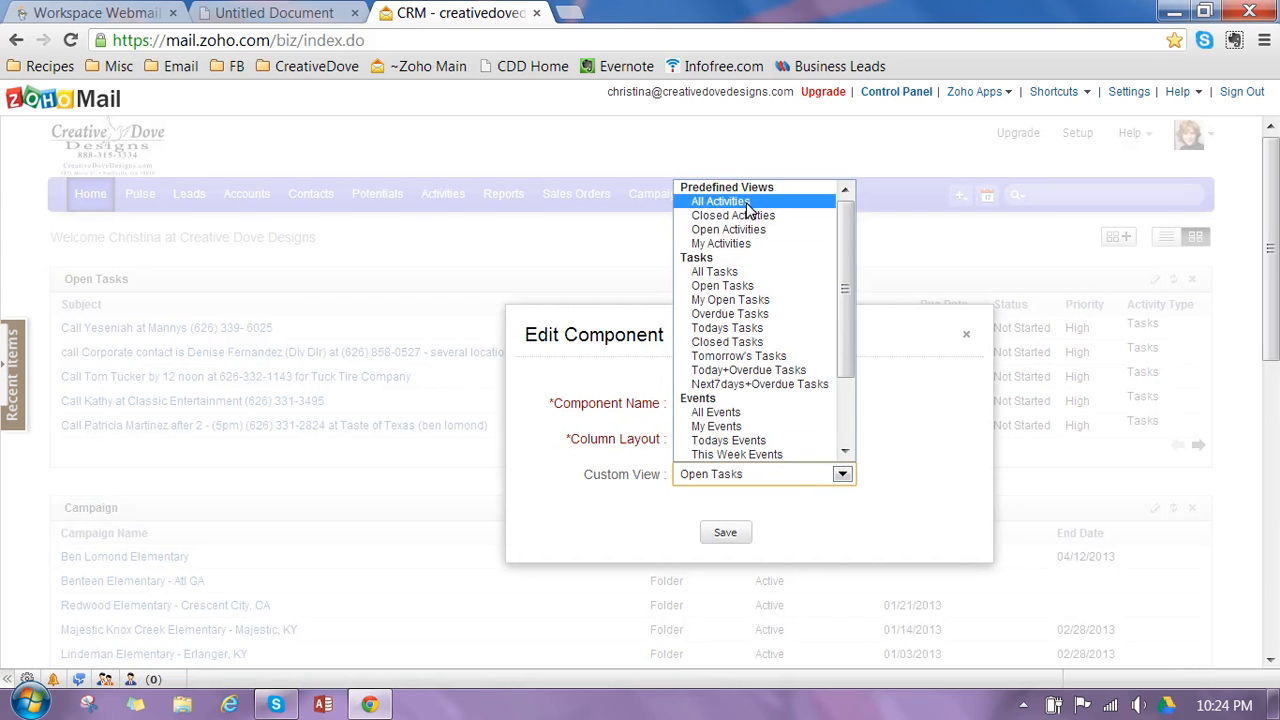
{"action": "left_click", "coordinate": [750, 243]}
{"action": "left_click", "coordinate": [727, 533]}
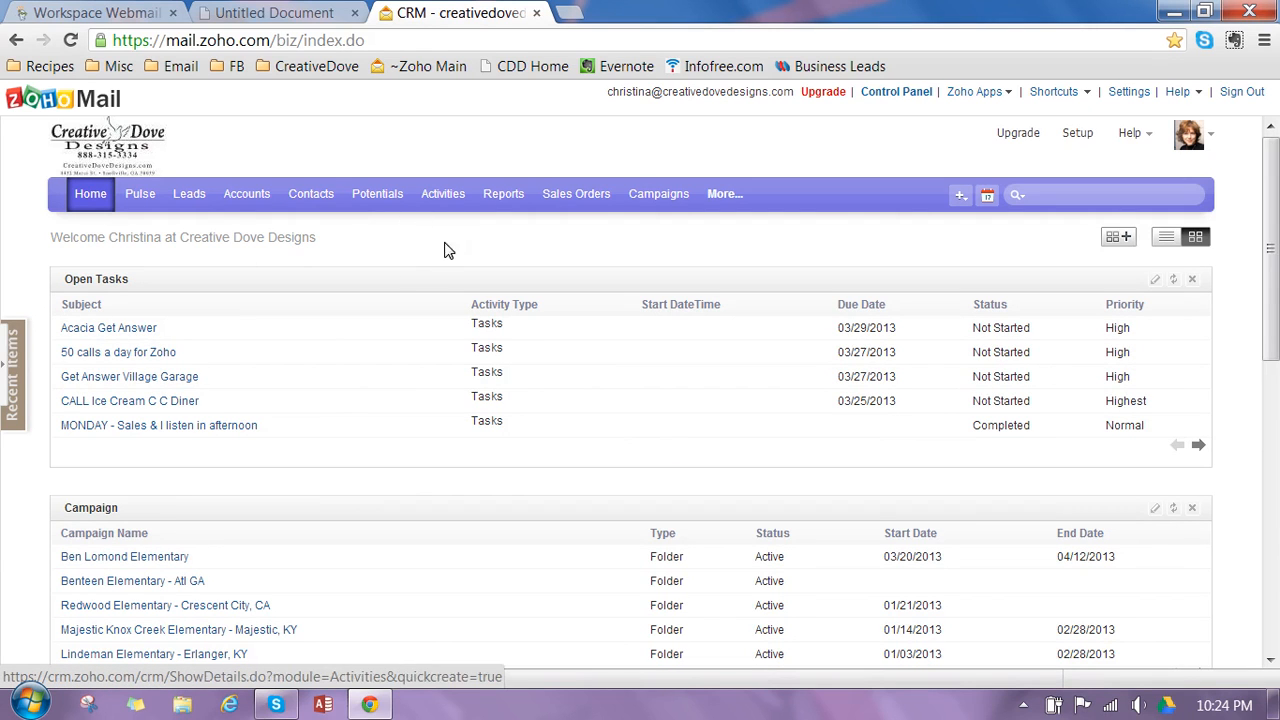
- Reopen the Acacia School - Montessori lead from the Leads list and advance to the following lead
{"action": "left_click", "coordinate": [172, 202]}
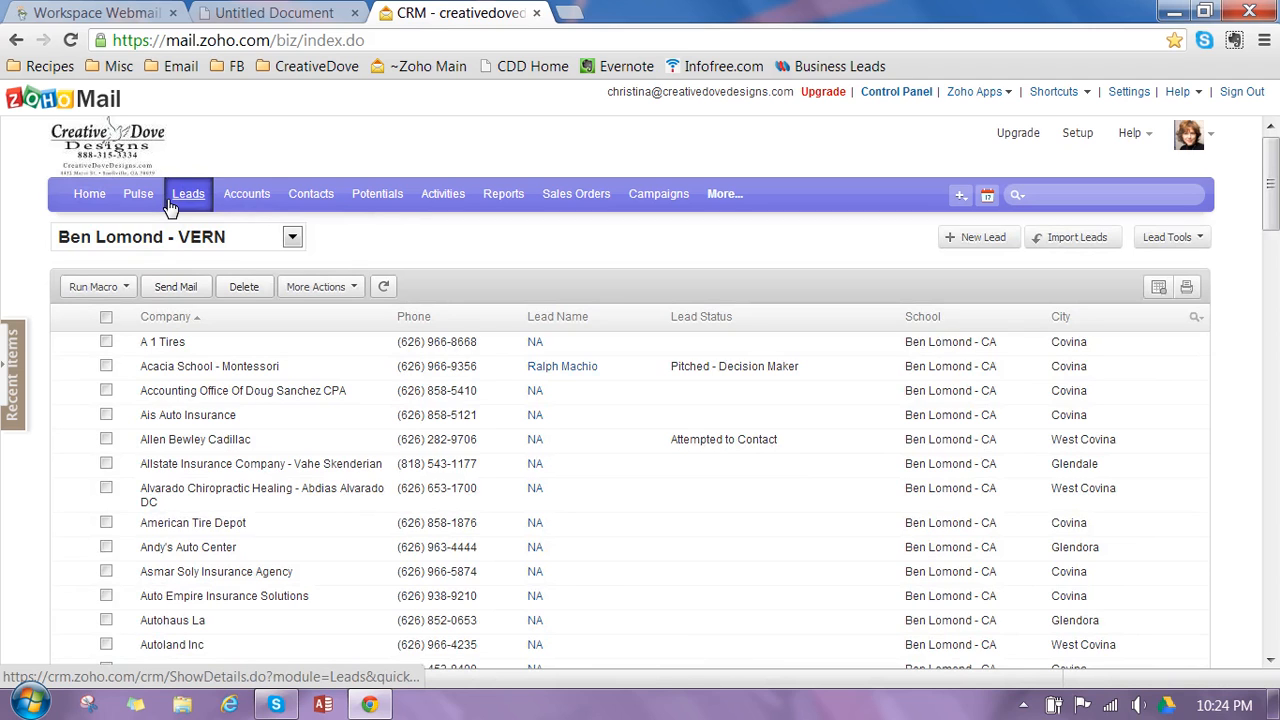
{"action": "left_click", "coordinate": [234, 366]}
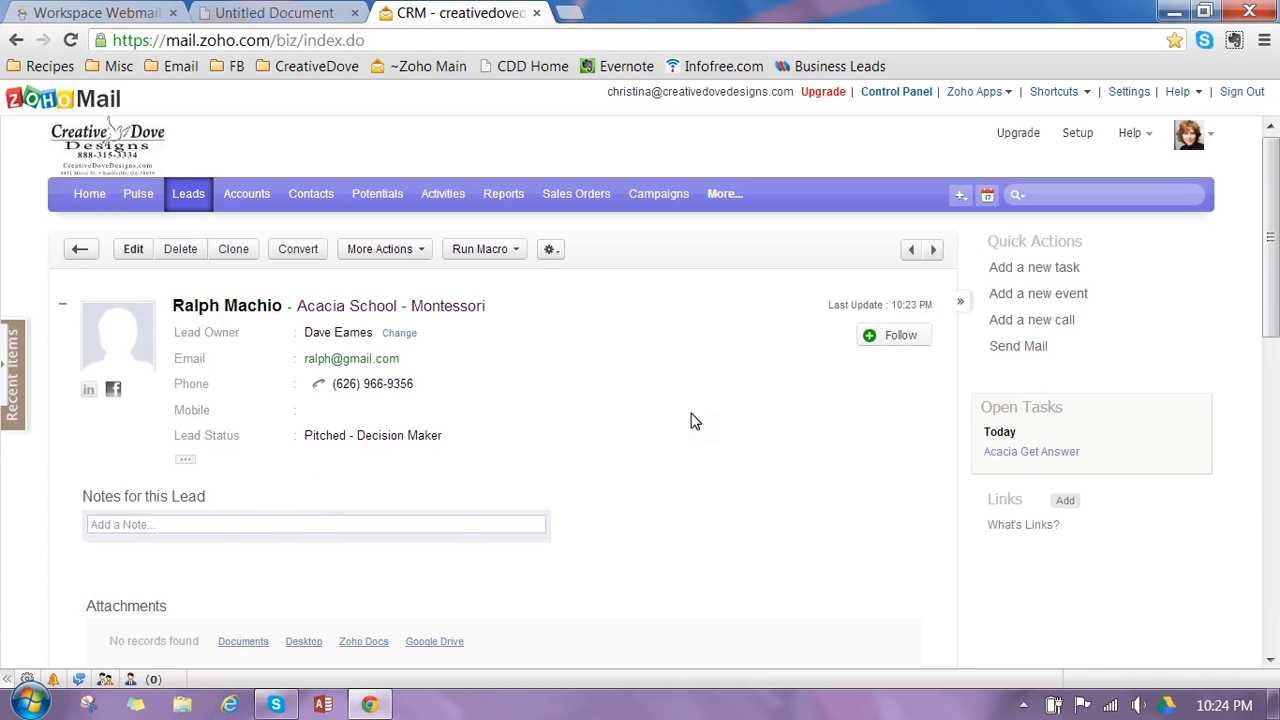
{"action": "left_click", "coordinate": [932, 254]}
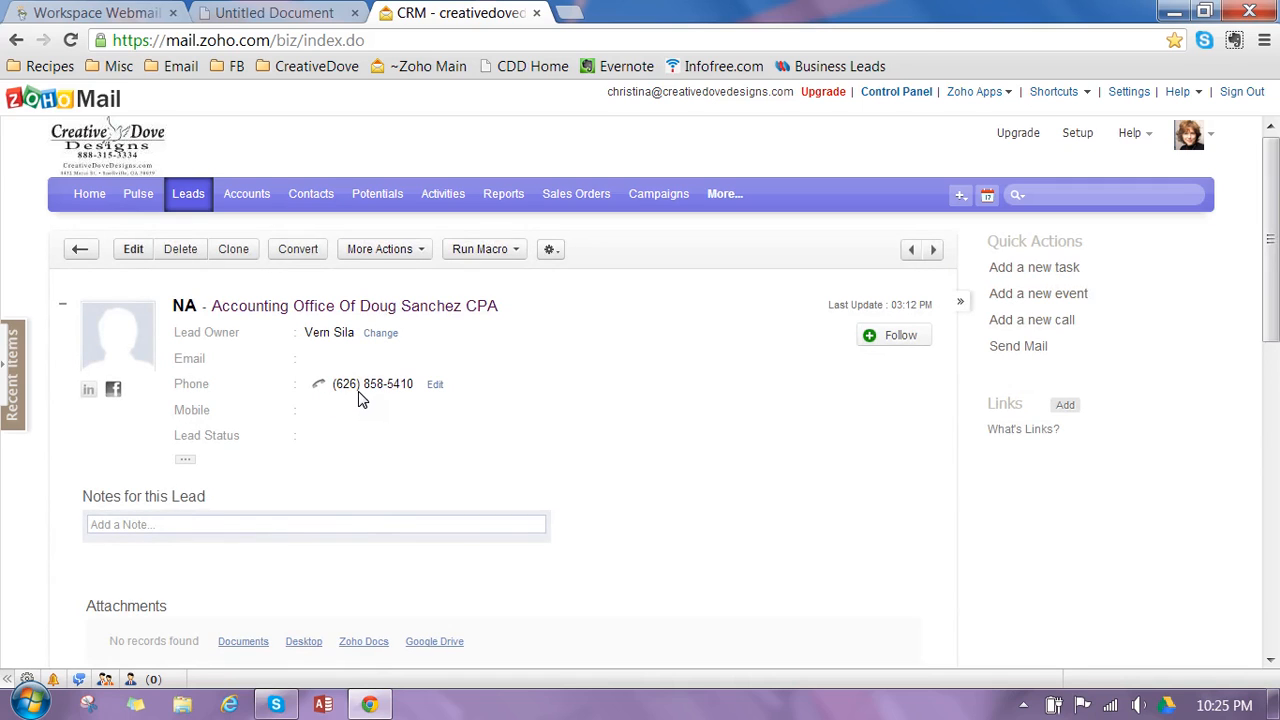
{"action": "left_click", "coordinate": [120, 248]}
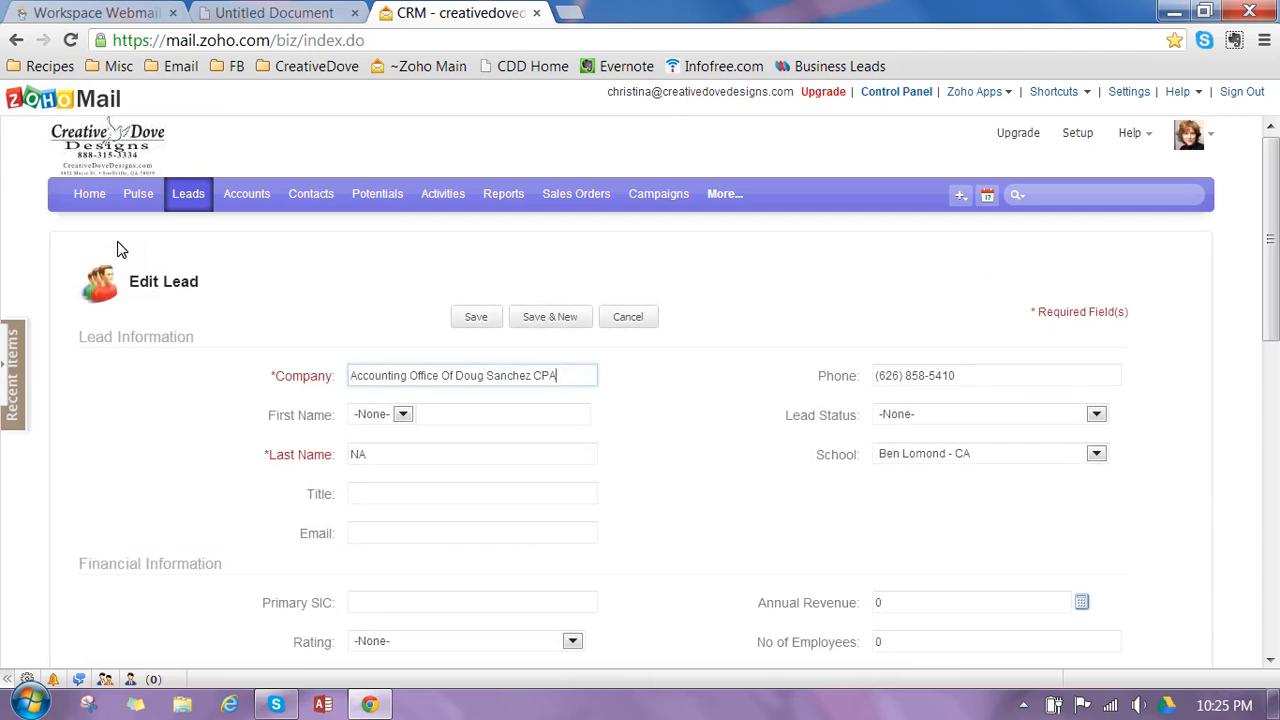
{"action": "left_click", "coordinate": [484, 418]}
{"action": "left_click", "coordinate": [477, 453]}
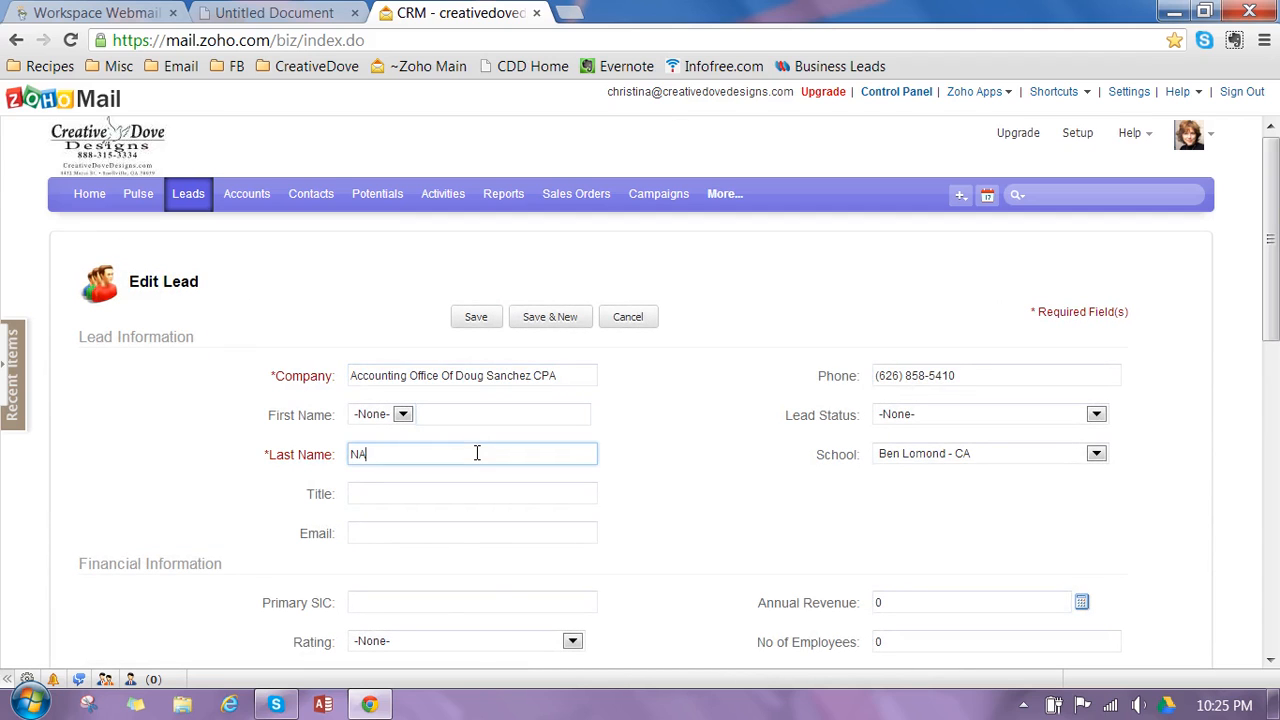
{"action": "left_click", "coordinate": [474, 427]}
{"action": "left_click", "coordinate": [460, 456]}
{"action": "left_click", "coordinate": [392, 527]}
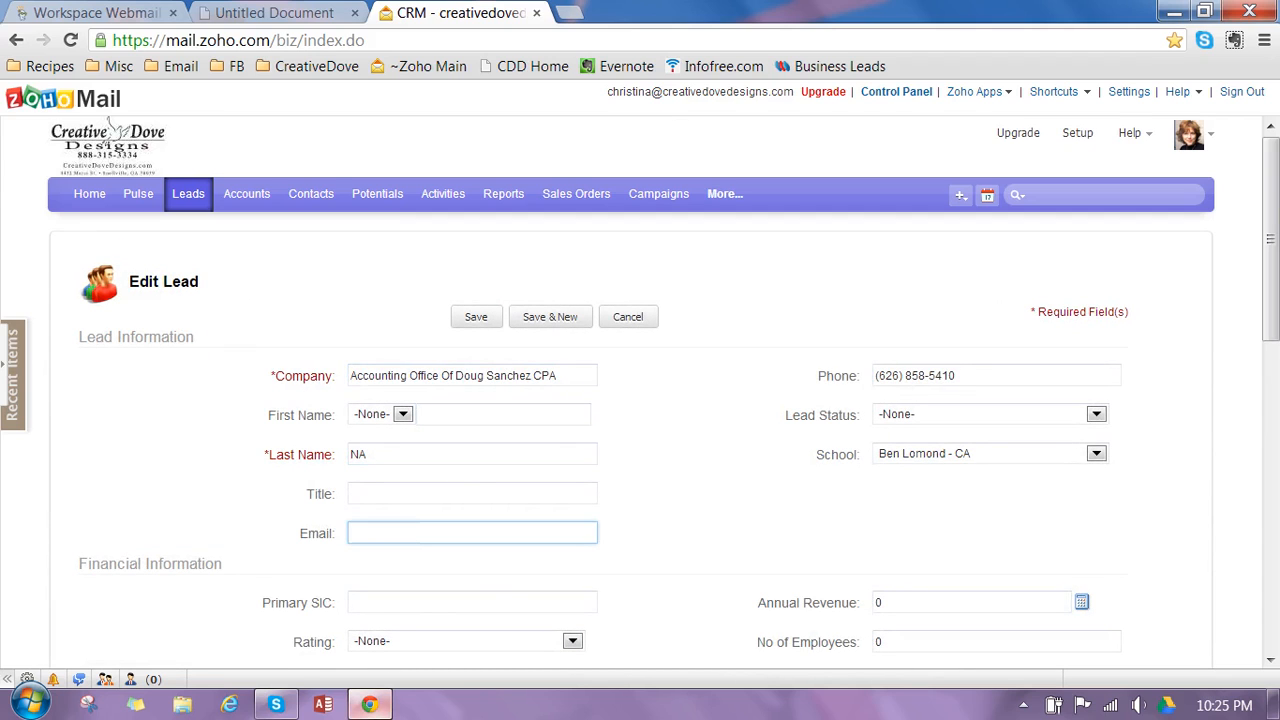
{"action": "left_click", "coordinate": [491, 410]}
{"action": "left_click", "coordinate": [478, 457]}
{"action": "left_click", "coordinate": [978, 418]}
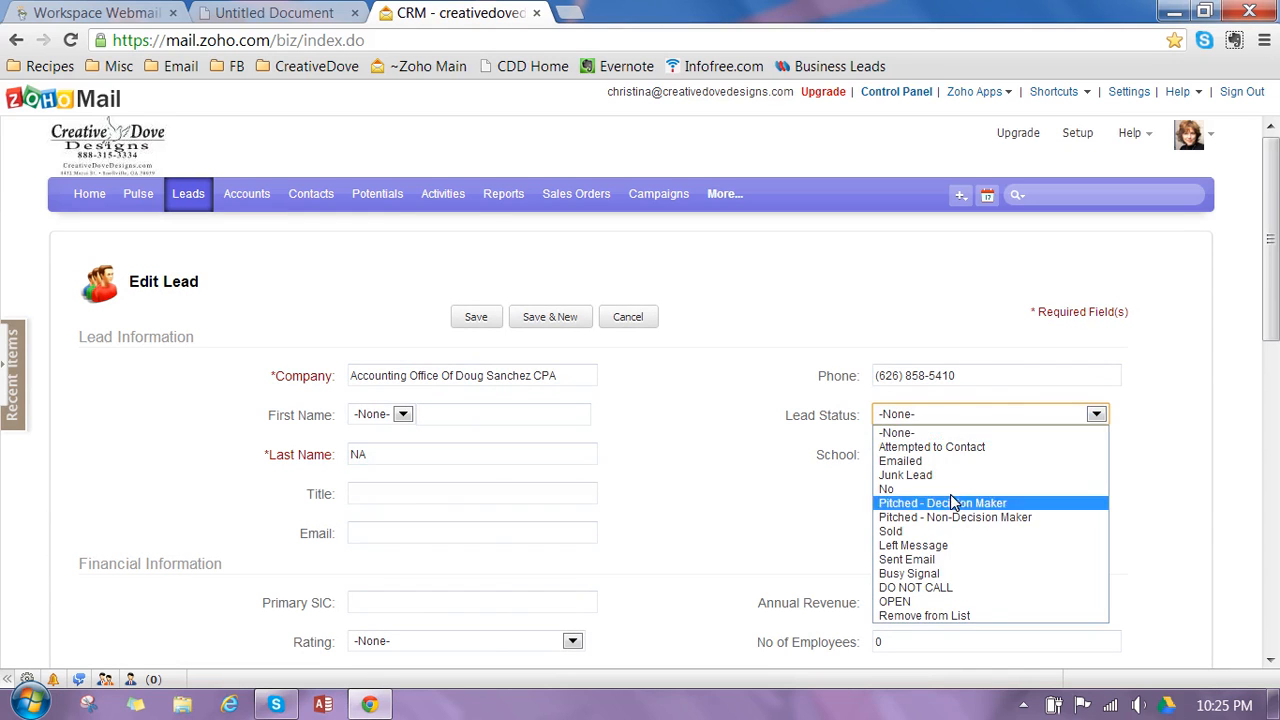
{"action": "left_click", "coordinate": [950, 475]}
{"action": "left_click", "coordinate": [956, 452]}
{"action": "left_click", "coordinate": [956, 452]}
{"action": "left_click", "coordinate": [958, 418]}
{"action": "left_click", "coordinate": [950, 433]}
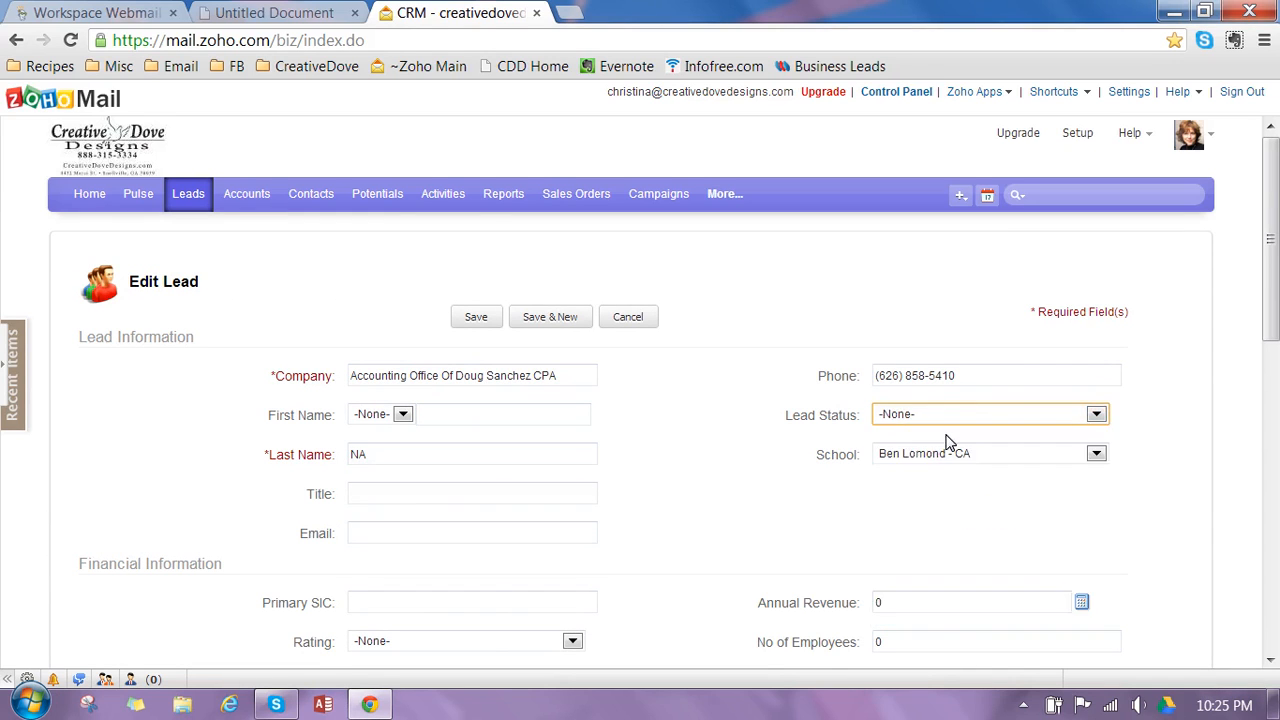
{"action": "left_click", "coordinate": [628, 316]}
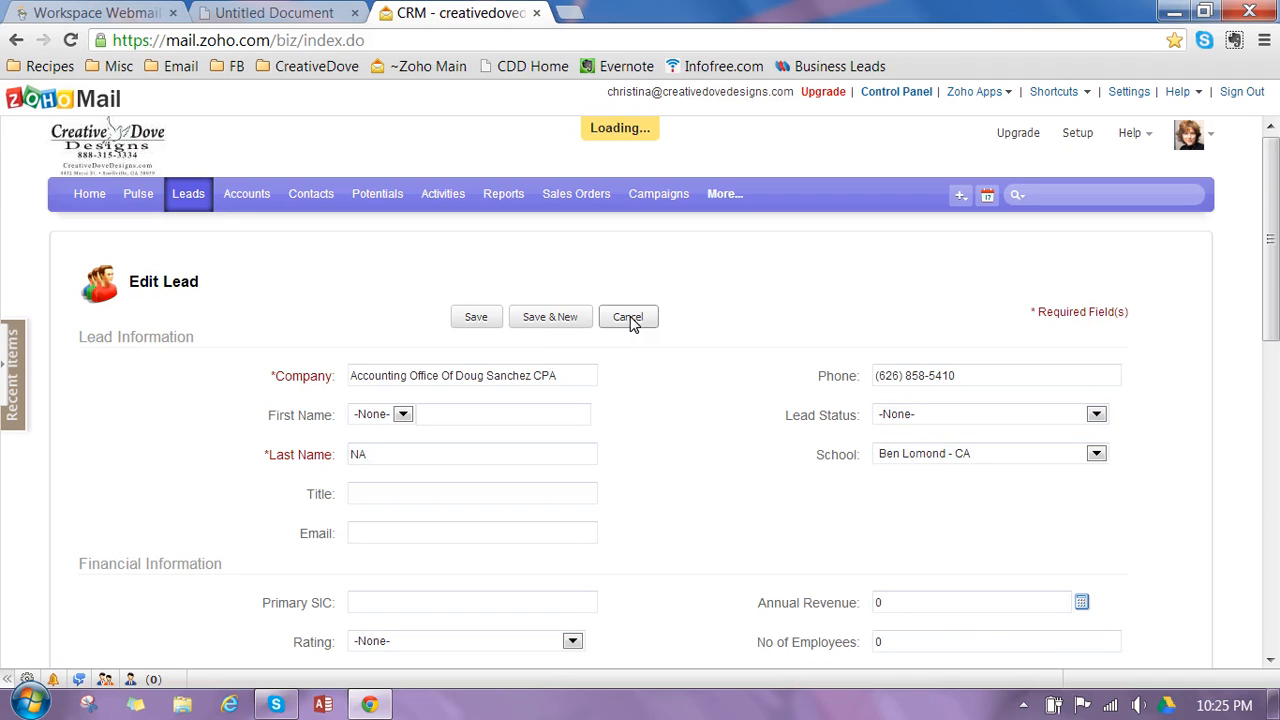
- Page forward through the next two leads to view the Allen Bewley Cadillac record
{"action": "left_click", "coordinate": [930, 251]}
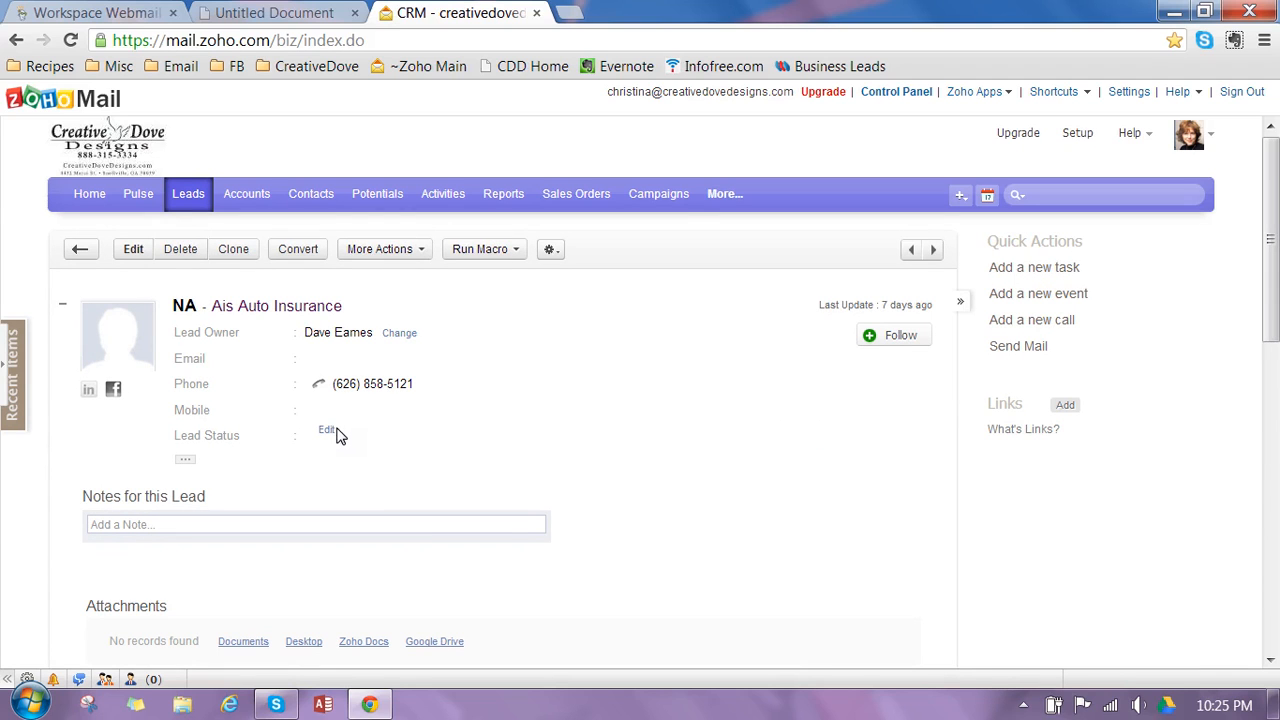
{"action": "left_click", "coordinate": [933, 250]}
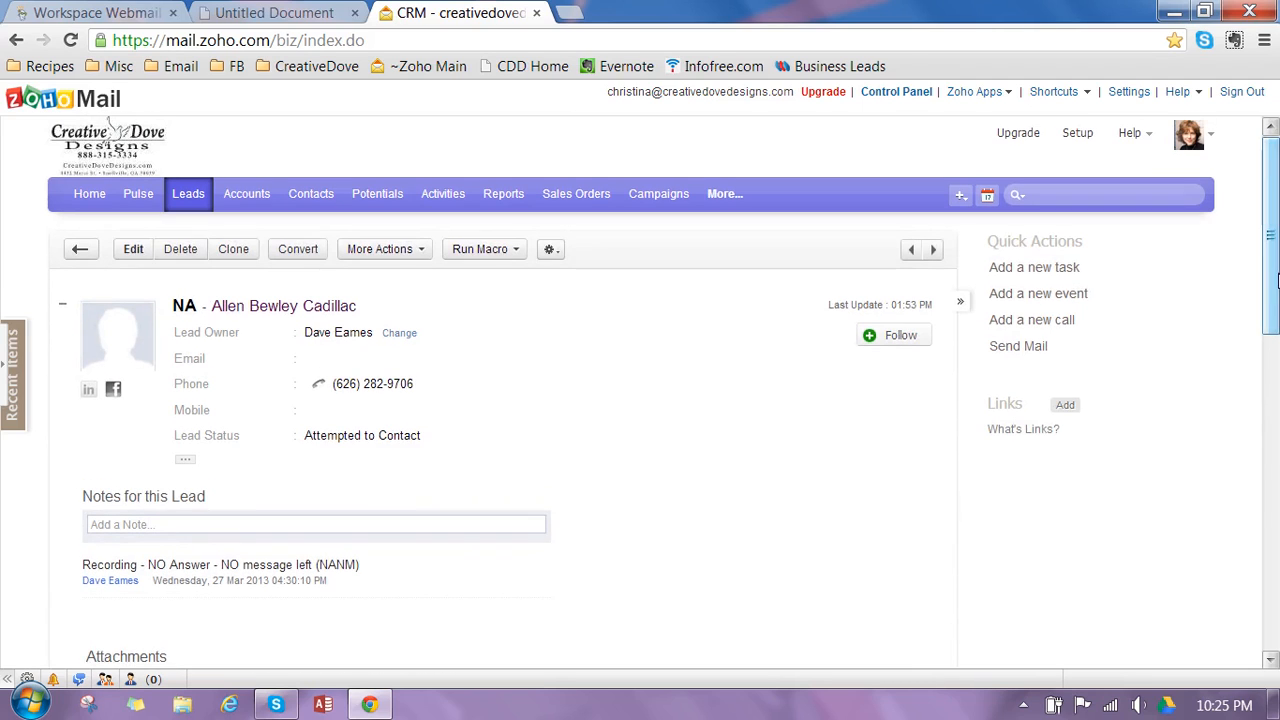
- Check the open tasks on the CRM home page and switch the Leads list to the Redwood - CA view
{"action": "left_click", "coordinate": [86, 197]}
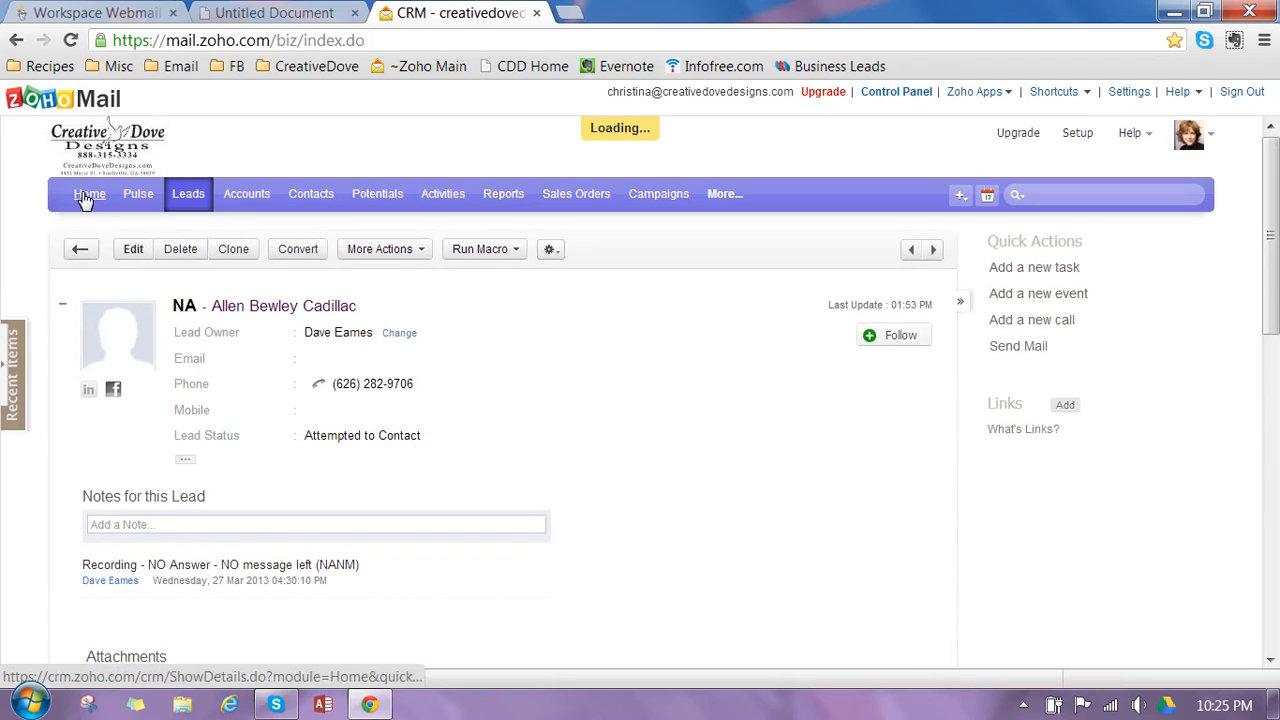
{"action": "left_click", "coordinate": [5, 360]}
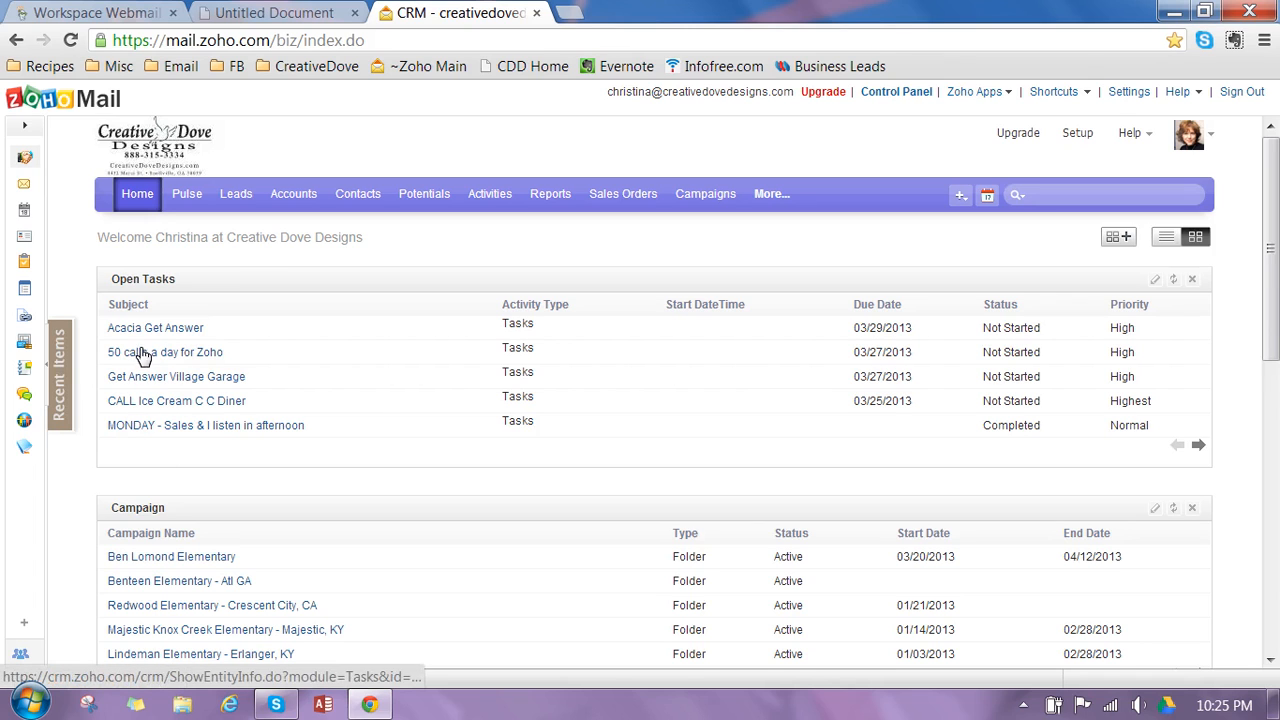
{"action": "left_click", "coordinate": [234, 195]}
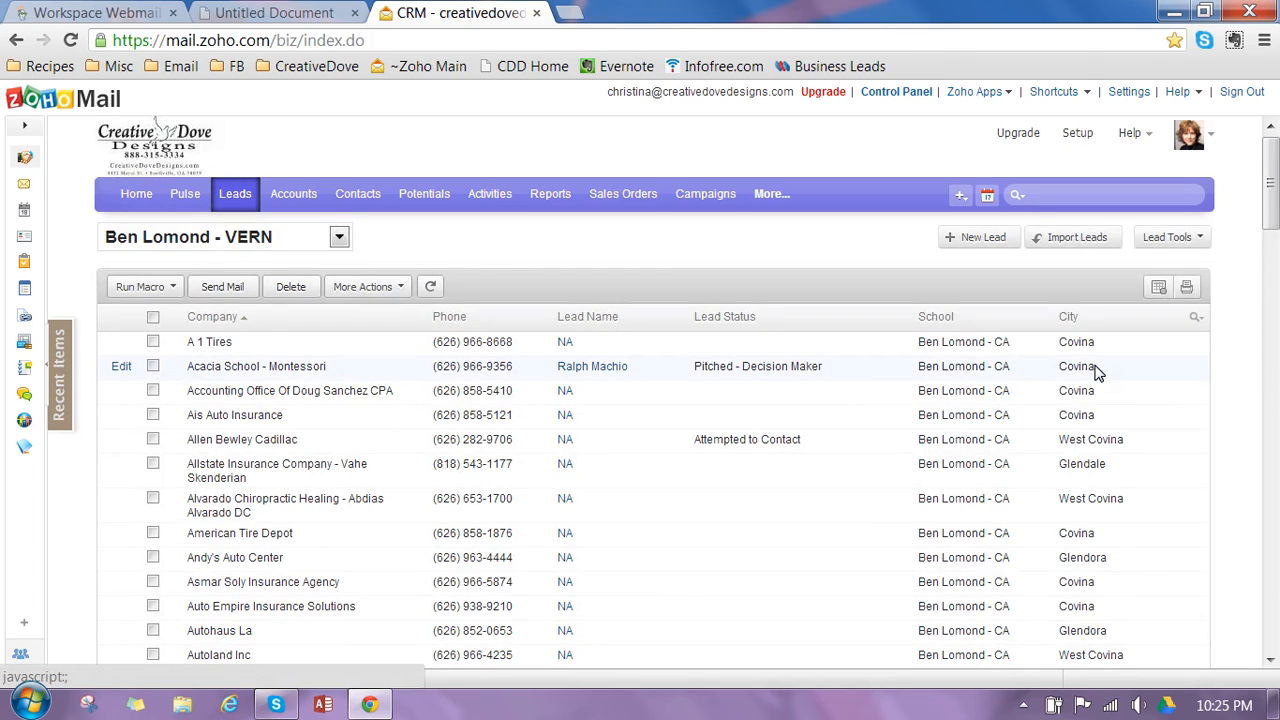
{"action": "left_click", "coordinate": [332, 236]}
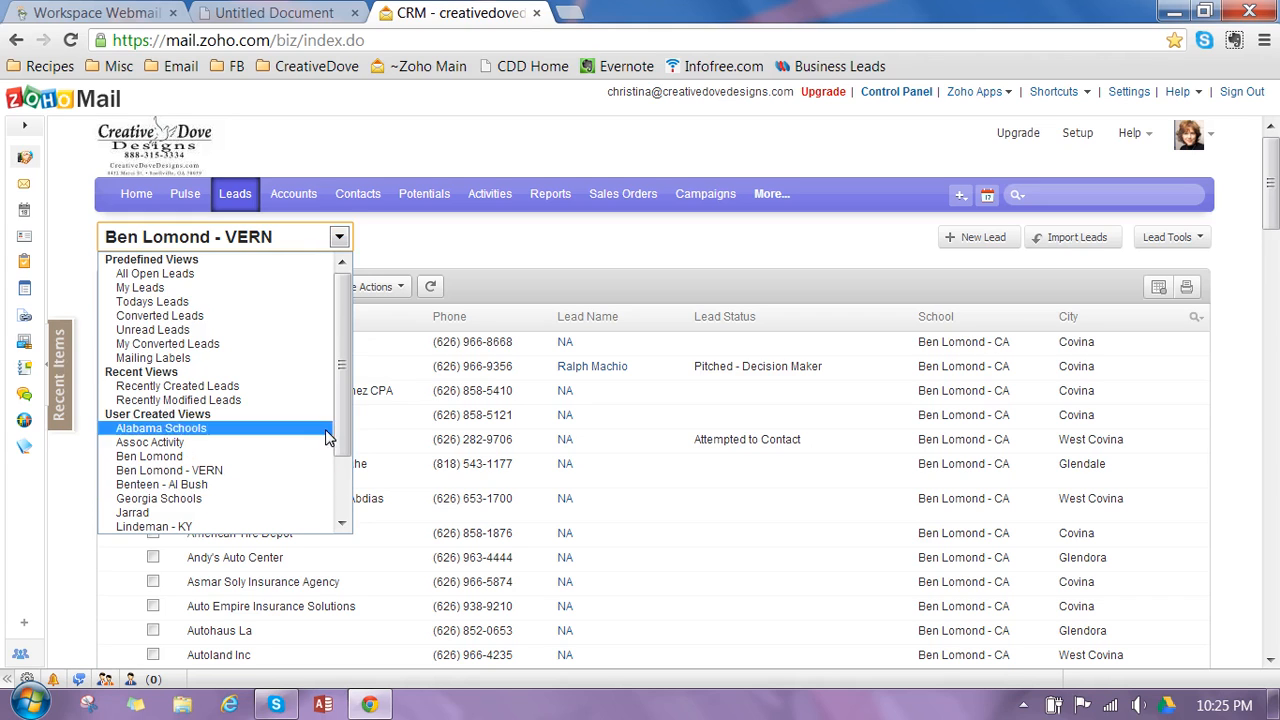
{"action": "left_click_drag", "start_coordinate": [345, 413], "coordinate": [353, 474]}
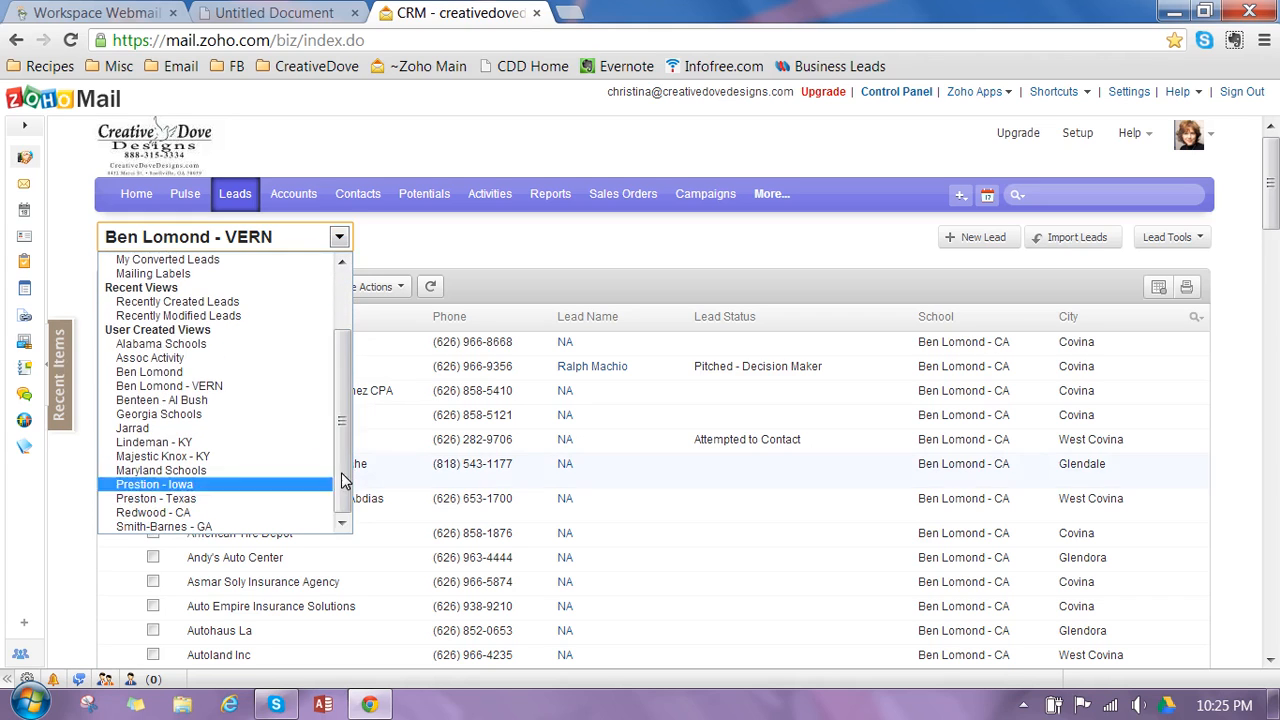
{"action": "left_click", "coordinate": [158, 512]}
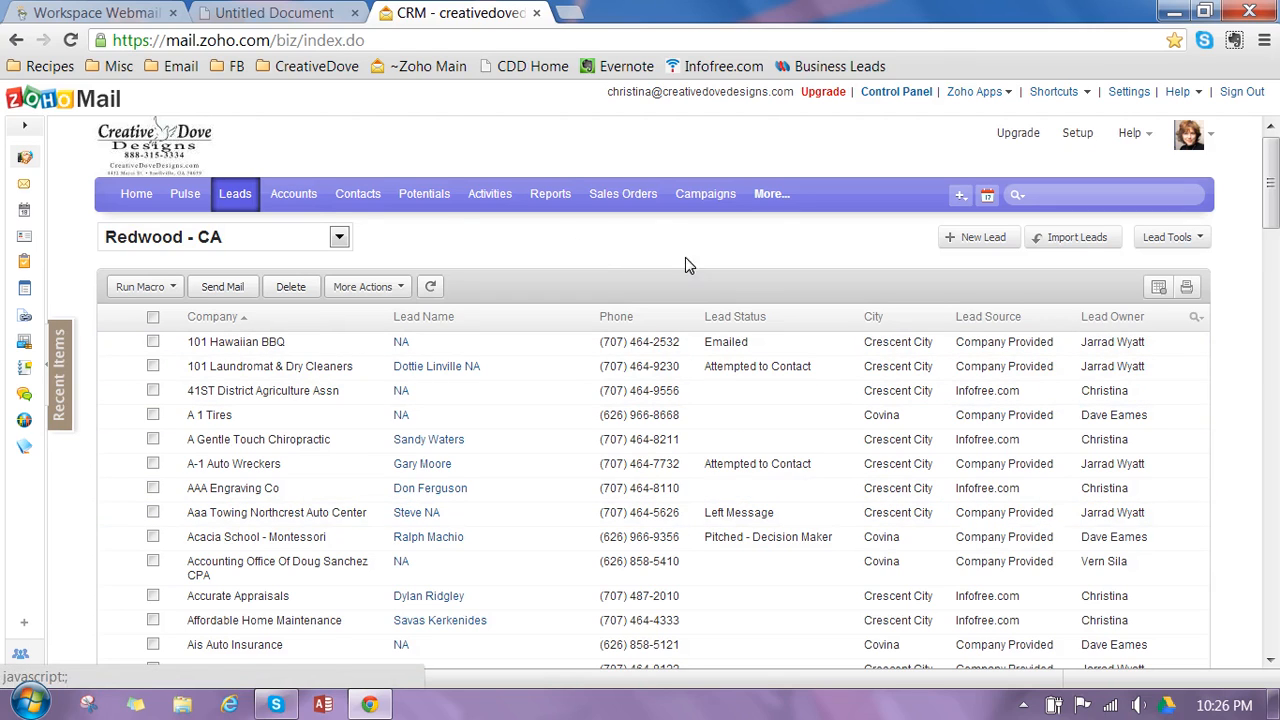
- Remove the Lead Owner and Lead Source columns from the Redwood - CA view and save it
{"action": "mouse_move", "coordinate": [368, 245]}
{"action": "left_click", "coordinate": [369, 243]}
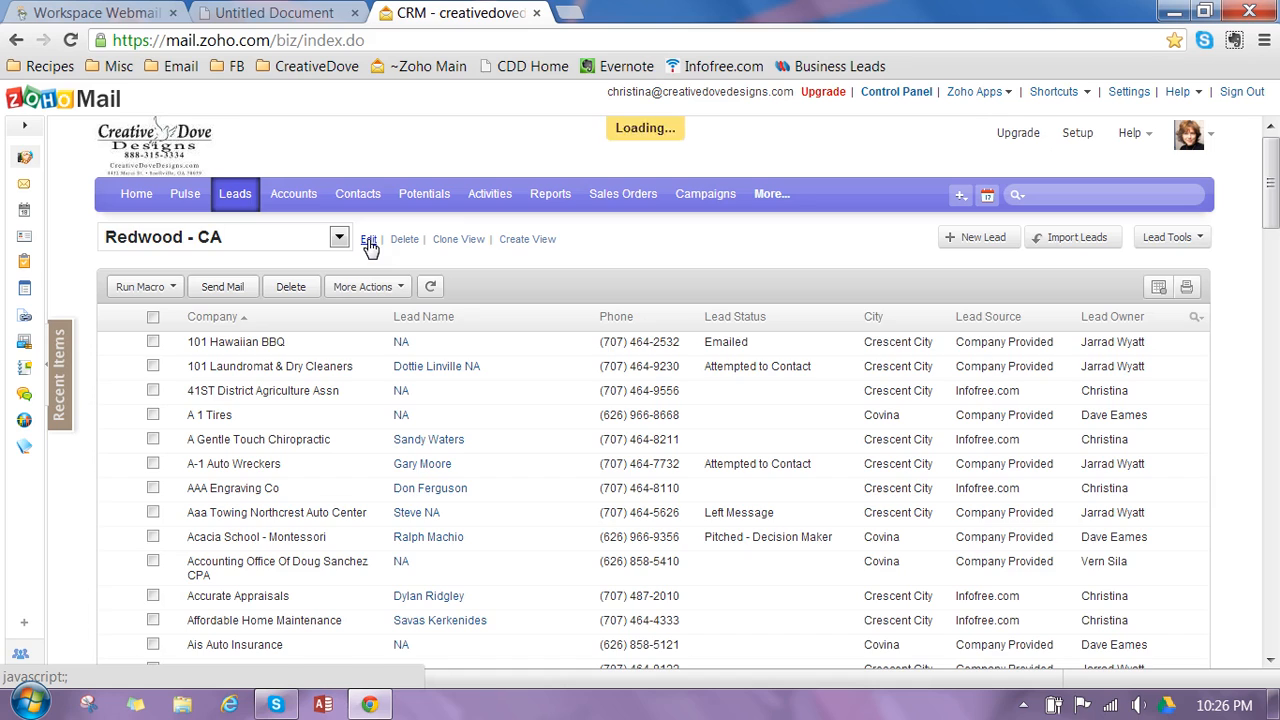
{"action": "left_click", "coordinate": [460, 537]}
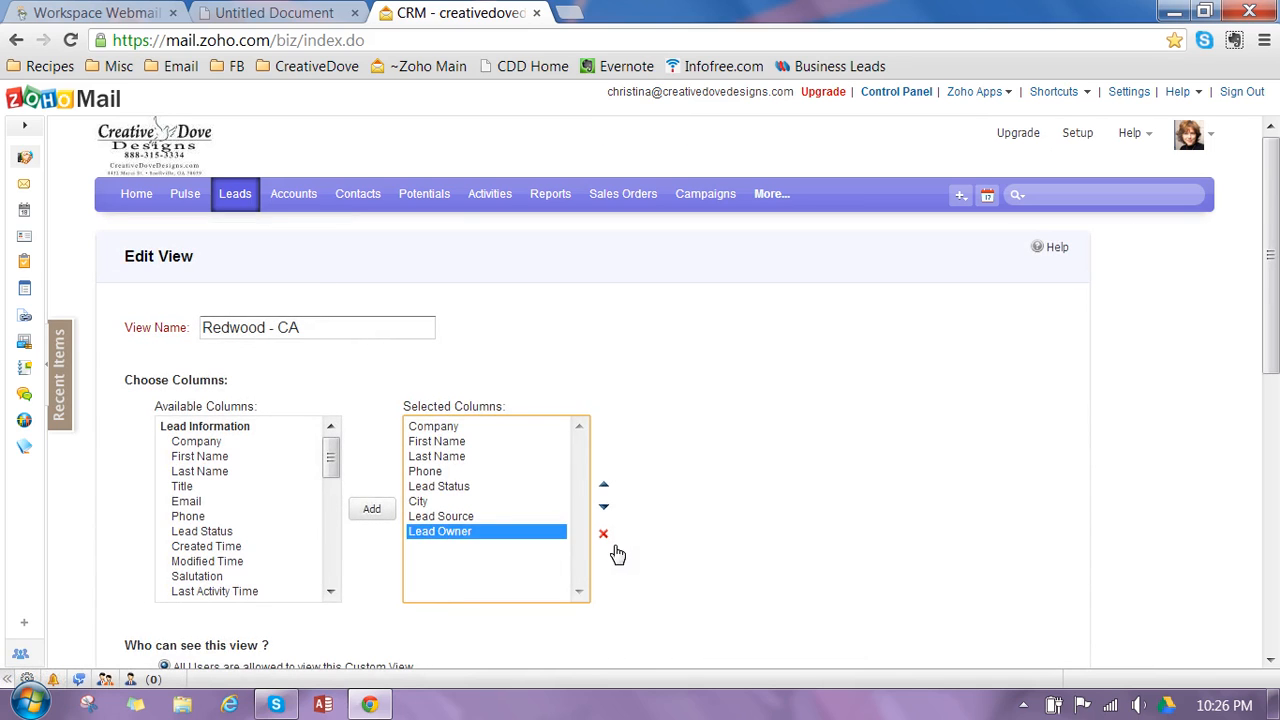
{"action": "left_click", "coordinate": [604, 534]}
{"action": "left_click", "coordinate": [450, 520]}
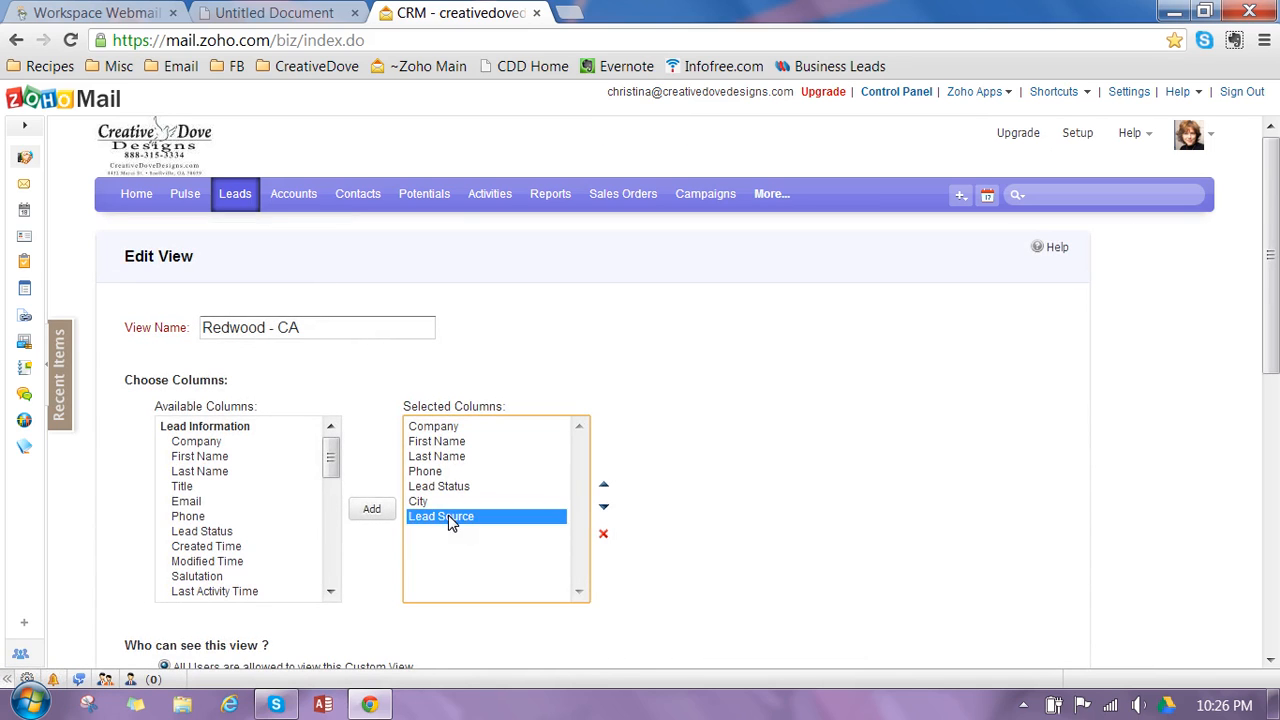
{"action": "left_click", "coordinate": [604, 534]}
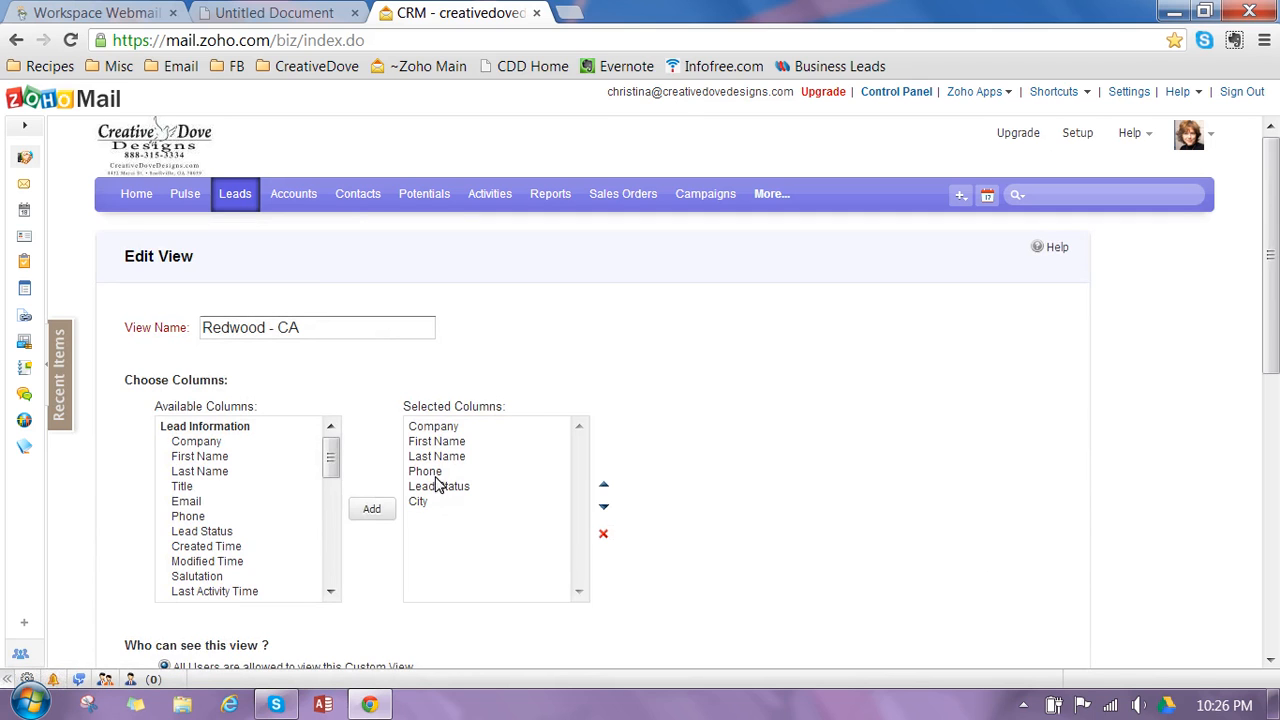
{"action": "scroll", "coordinate": [390, 490], "scroll_direction": "down", "scroll_amount": 6}
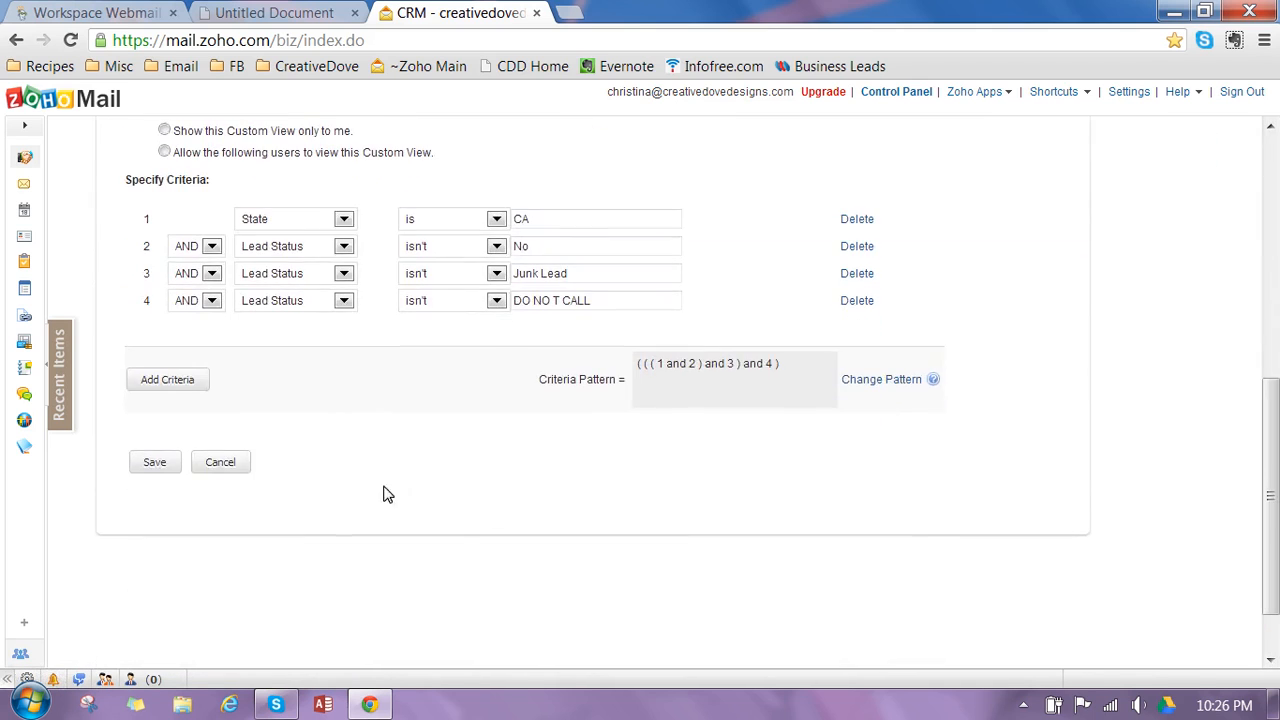
{"action": "left_click", "coordinate": [152, 462]}
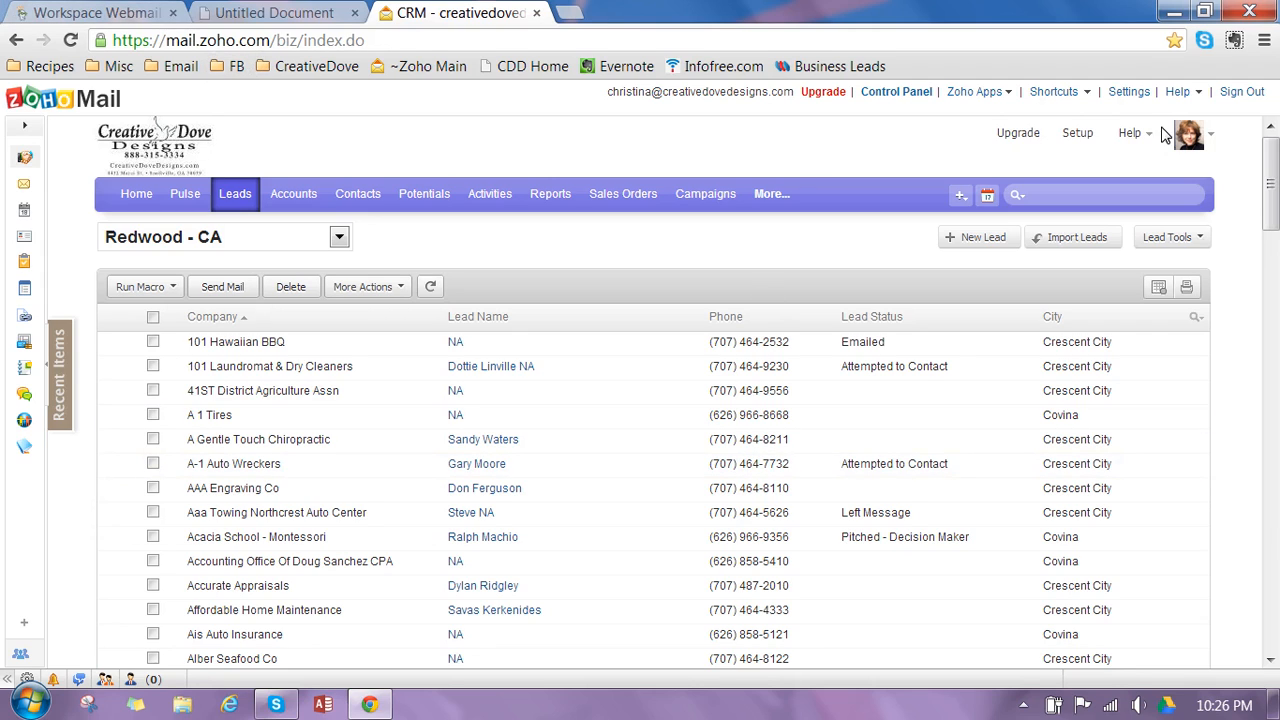
- Sign out of Zoho and create a folder named CDD on the browser's bookmarks bar
{"action": "left_click", "coordinate": [1255, 94]}
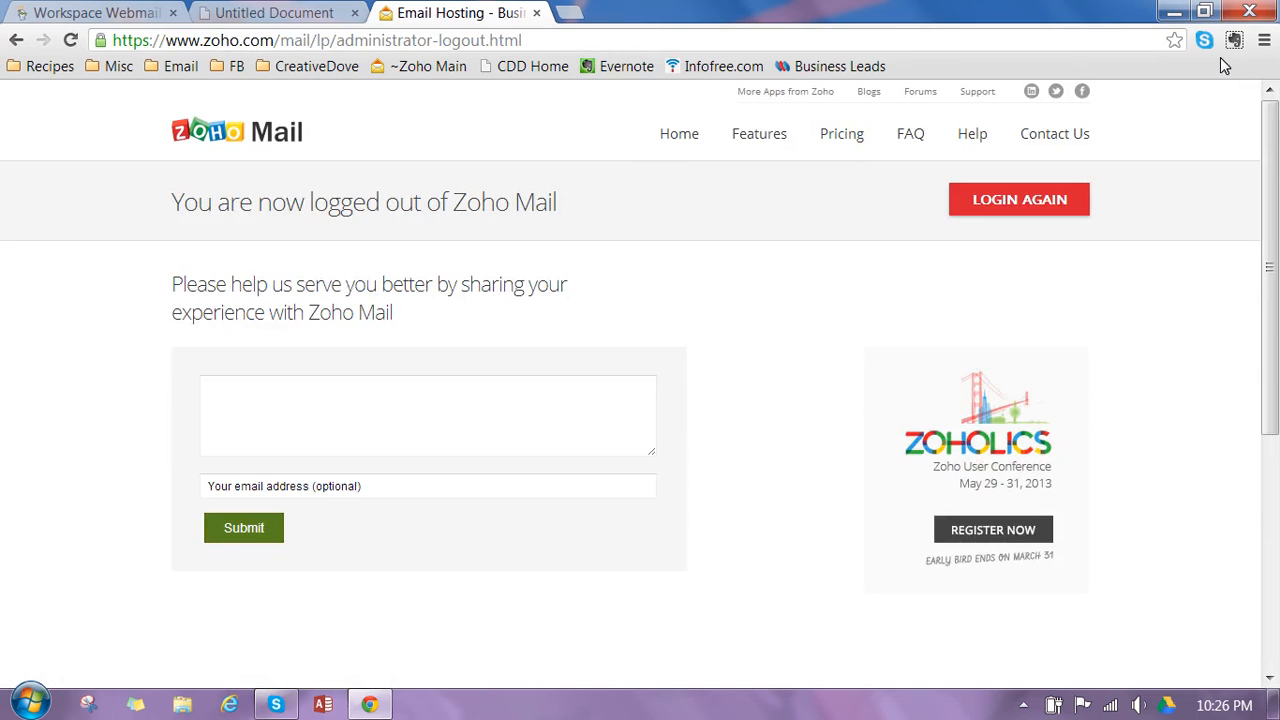
{"action": "right_click", "coordinate": [945, 70]}
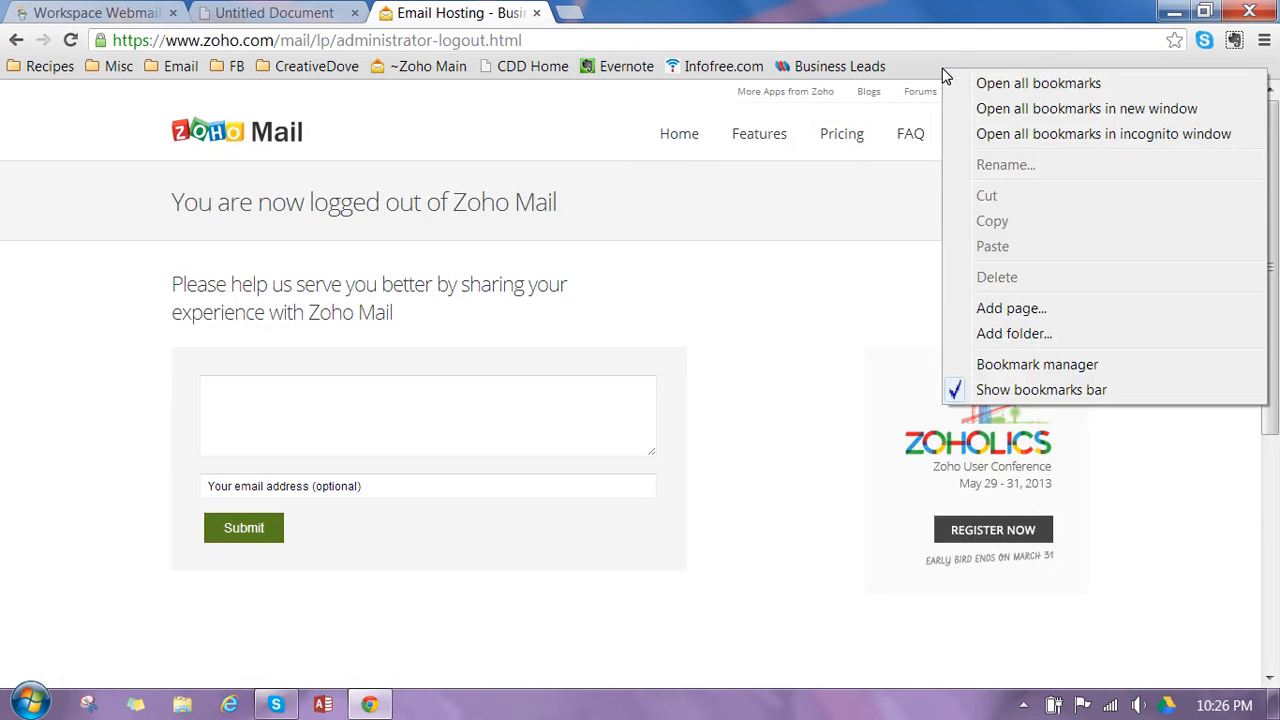
{"action": "left_click", "coordinate": [929, 70]}
{"action": "right_click", "coordinate": [928, 69]}
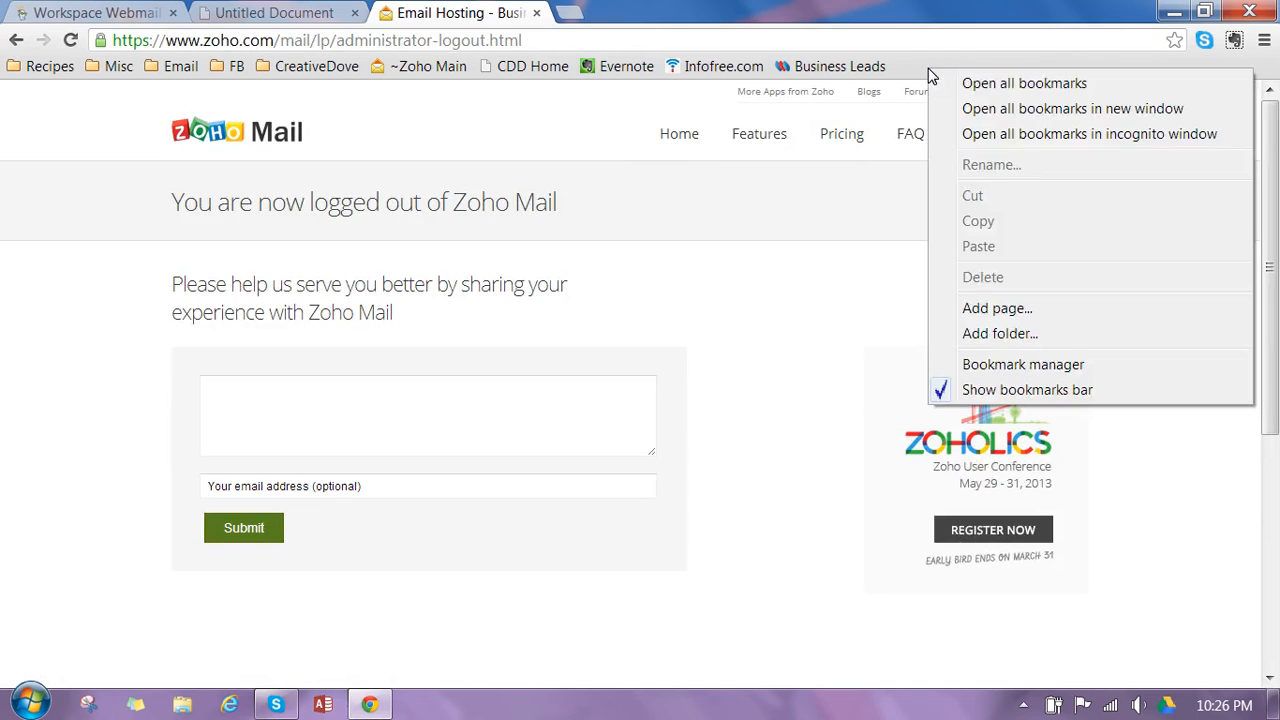
{"action": "left_click", "coordinate": [1000, 334]}
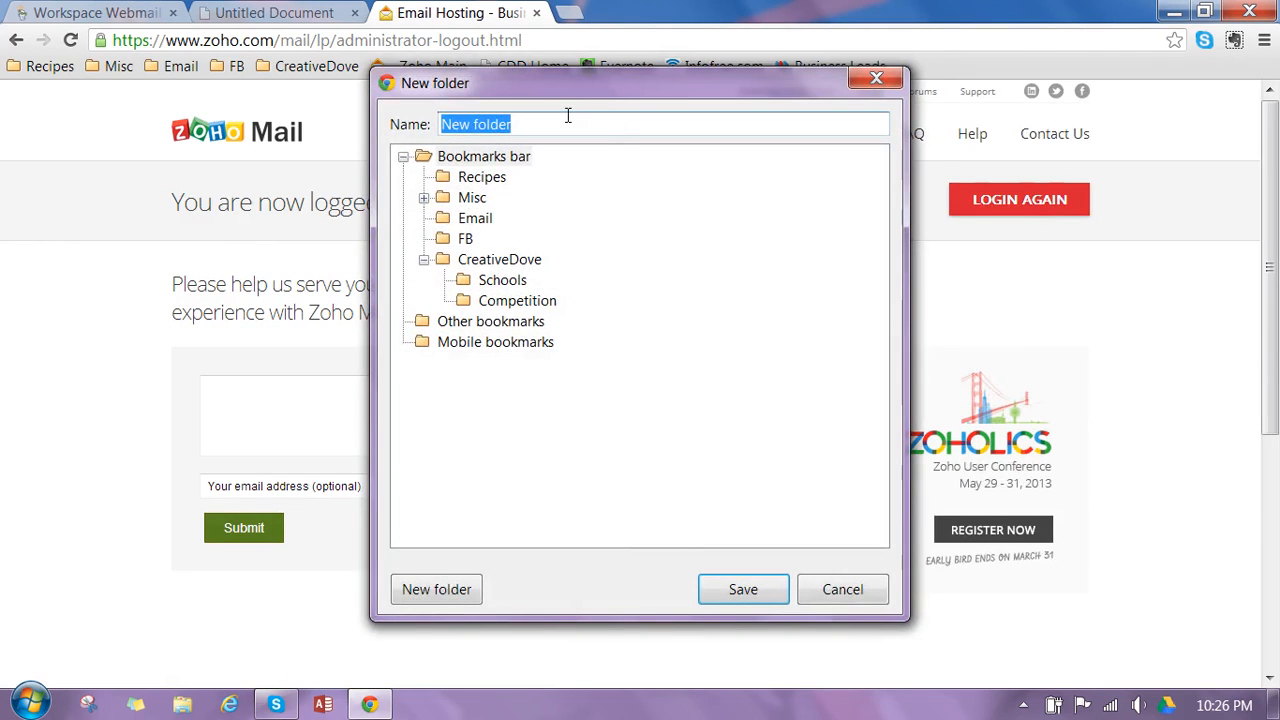
{"action": "type", "text": "CDD"}
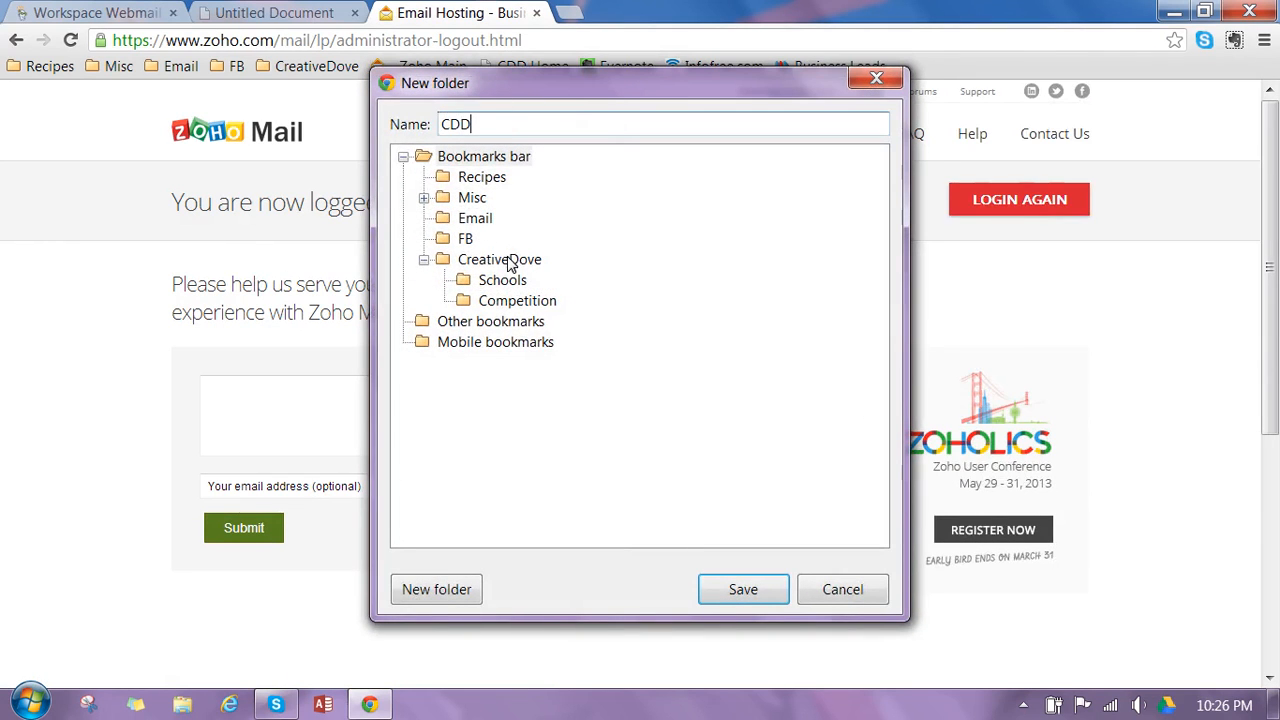
{"action": "left_click", "coordinate": [750, 589]}
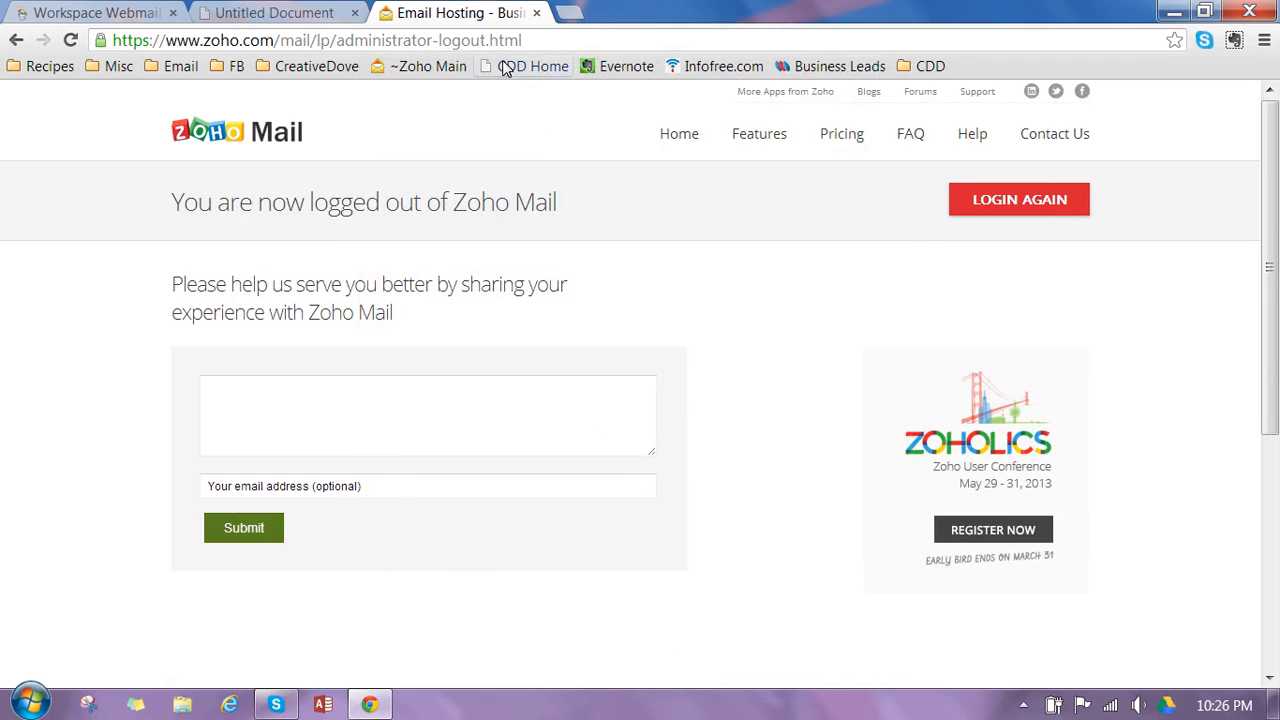
{"action": "left_click", "coordinate": [285, 40]}
{"action": "double_click", "coordinate": [285, 40]}
{"action": "left_click", "coordinate": [313, 40]}
{"action": "left_click_drag", "start_coordinate": [321, 40], "coordinate": [973, 62]}
{"action": "key", "text": "BackSpace"}
{"action": "key", "text": "BackSpace"}
{"action": "key", "text": "Return"}
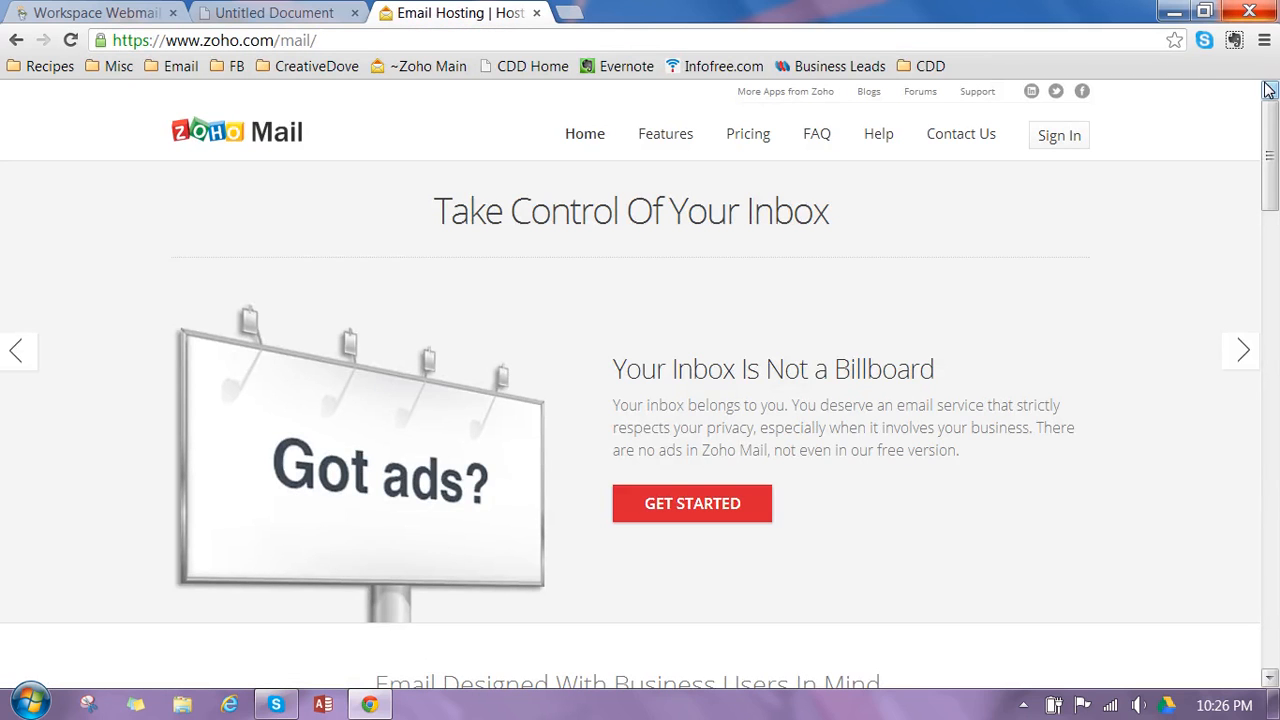
- Bookmark the Zoho Mail page as CRM in the CDD folder
{"action": "left_click", "coordinate": [1174, 42]}
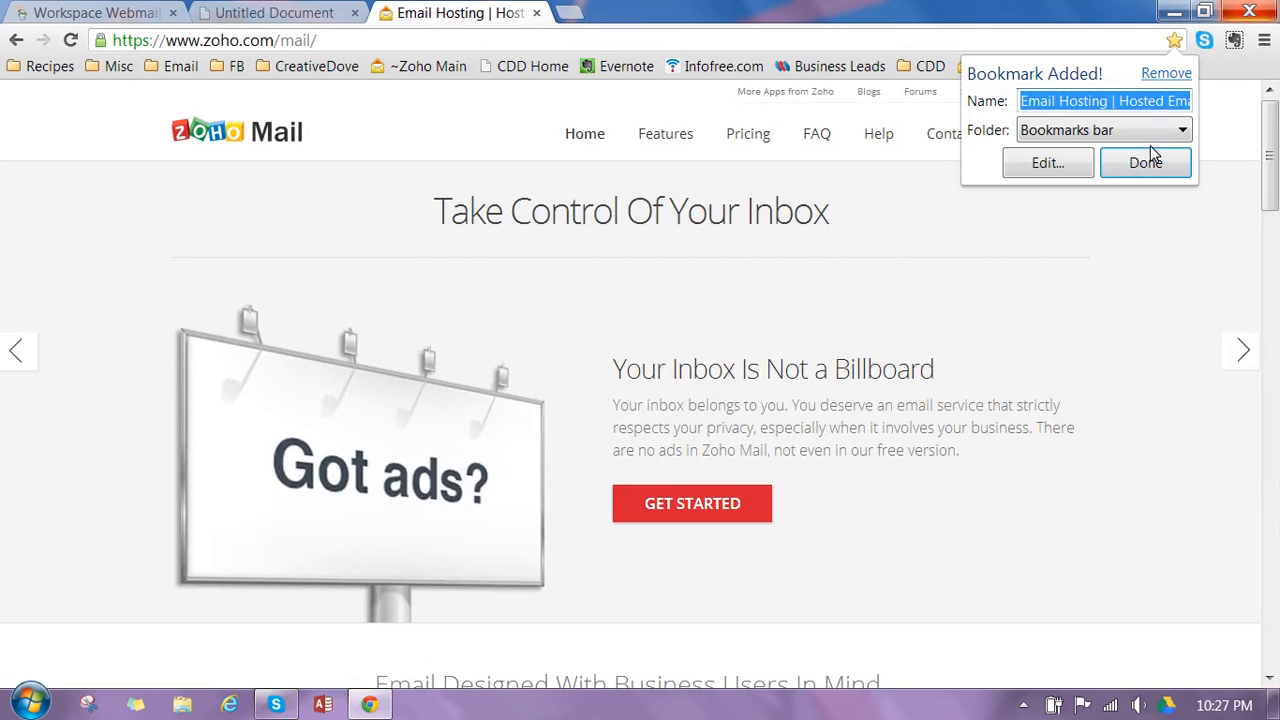
{"action": "type", "text": "CRM"}
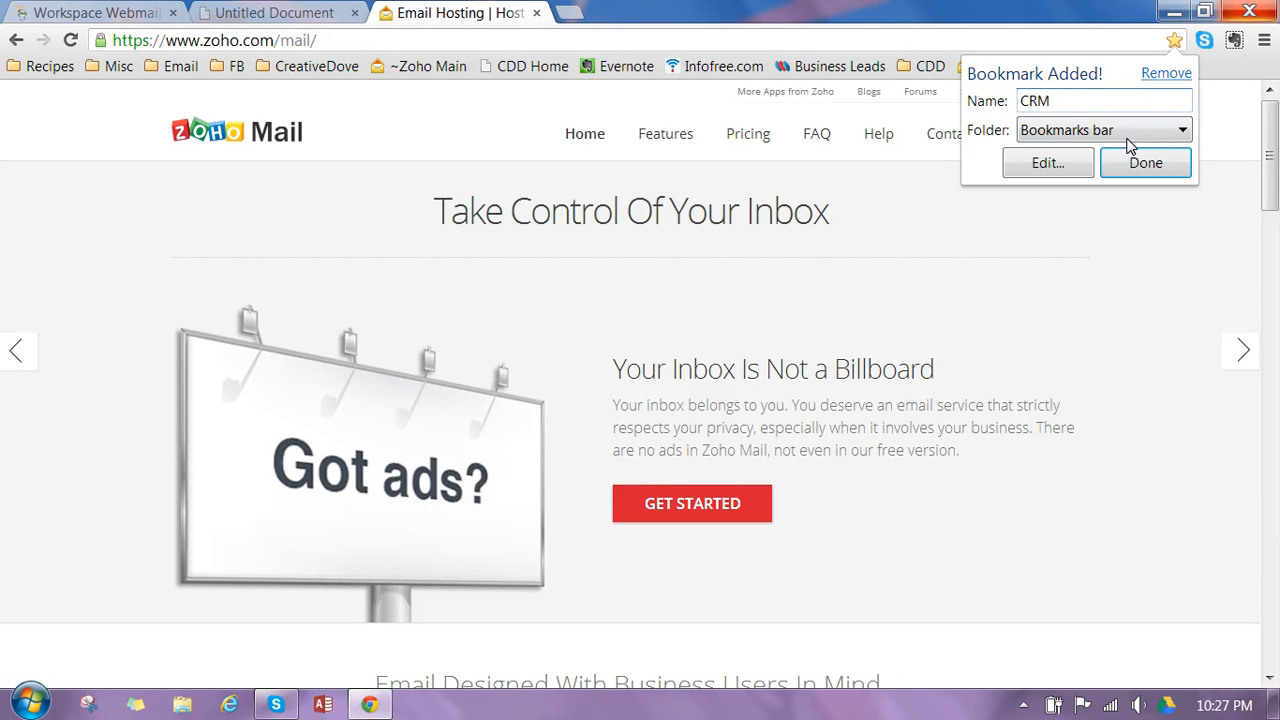
{"action": "left_click", "coordinate": [1174, 131]}
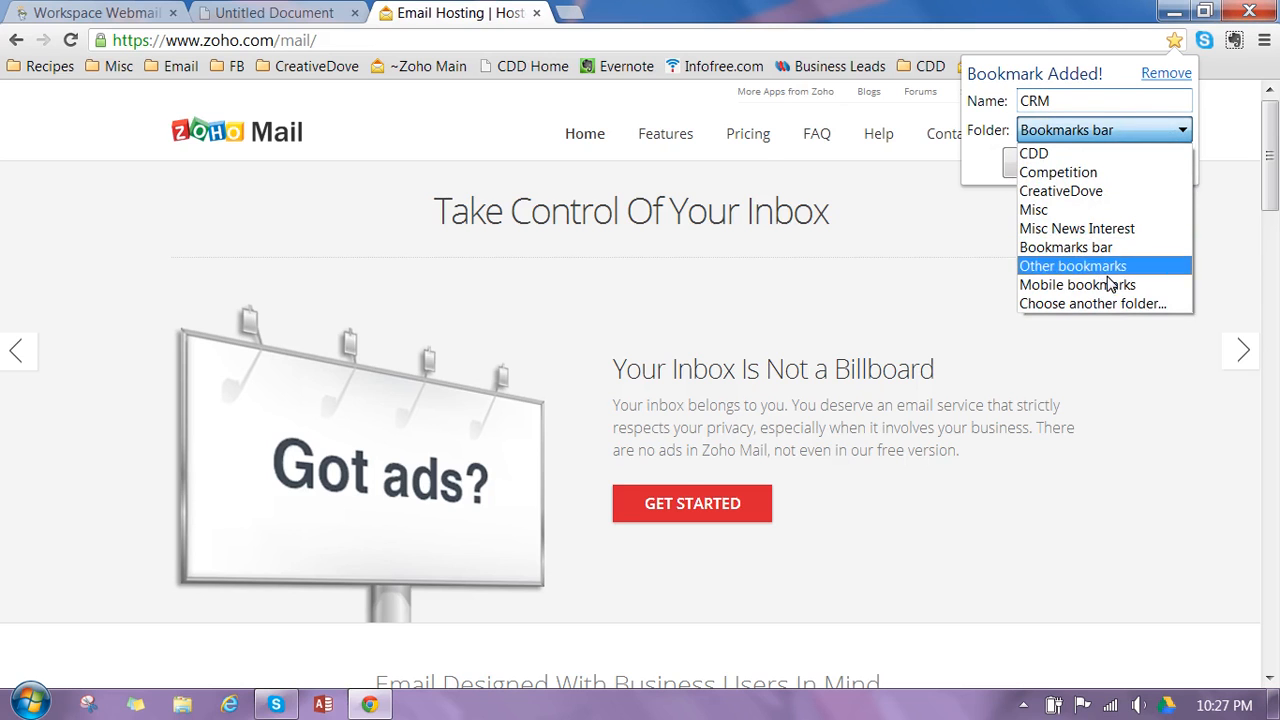
{"action": "left_click", "coordinate": [1045, 156]}
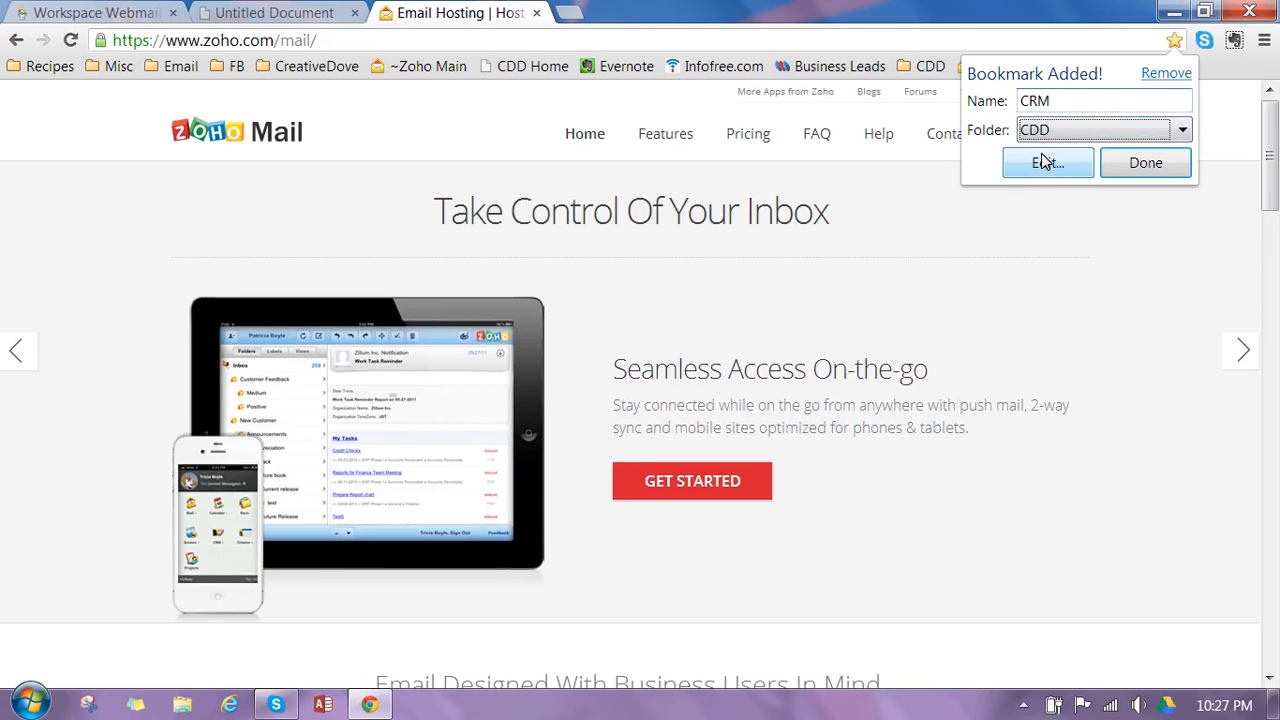
{"action": "left_click", "coordinate": [1148, 168]}
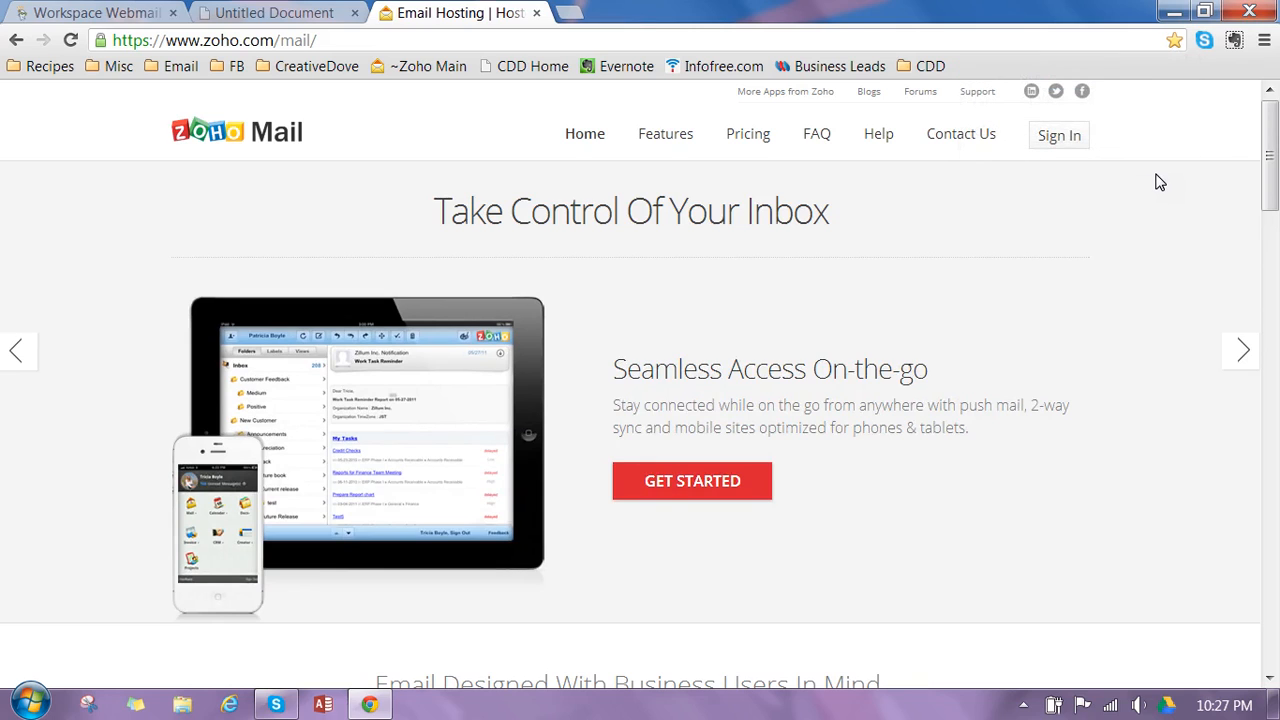
- Open the CDD Home page and move its bookmark to the CDD folder
{"action": "left_click", "coordinate": [521, 74]}
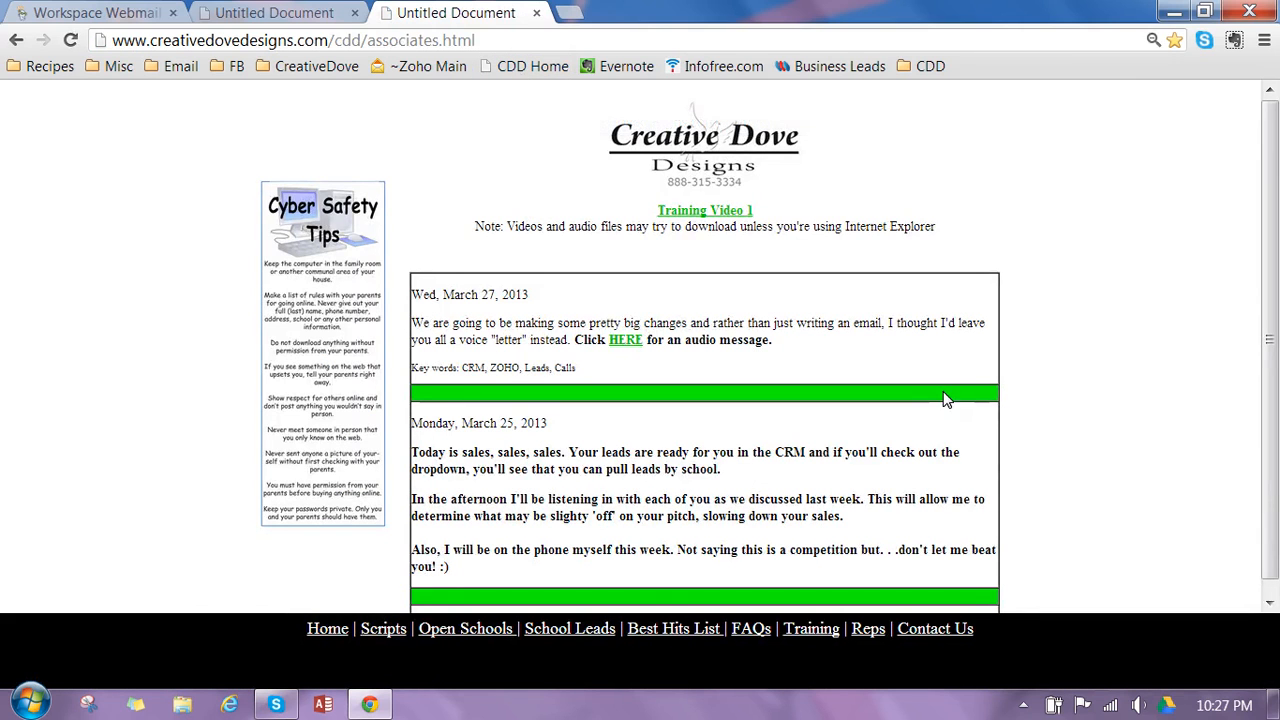
{"action": "left_click", "coordinate": [1177, 44]}
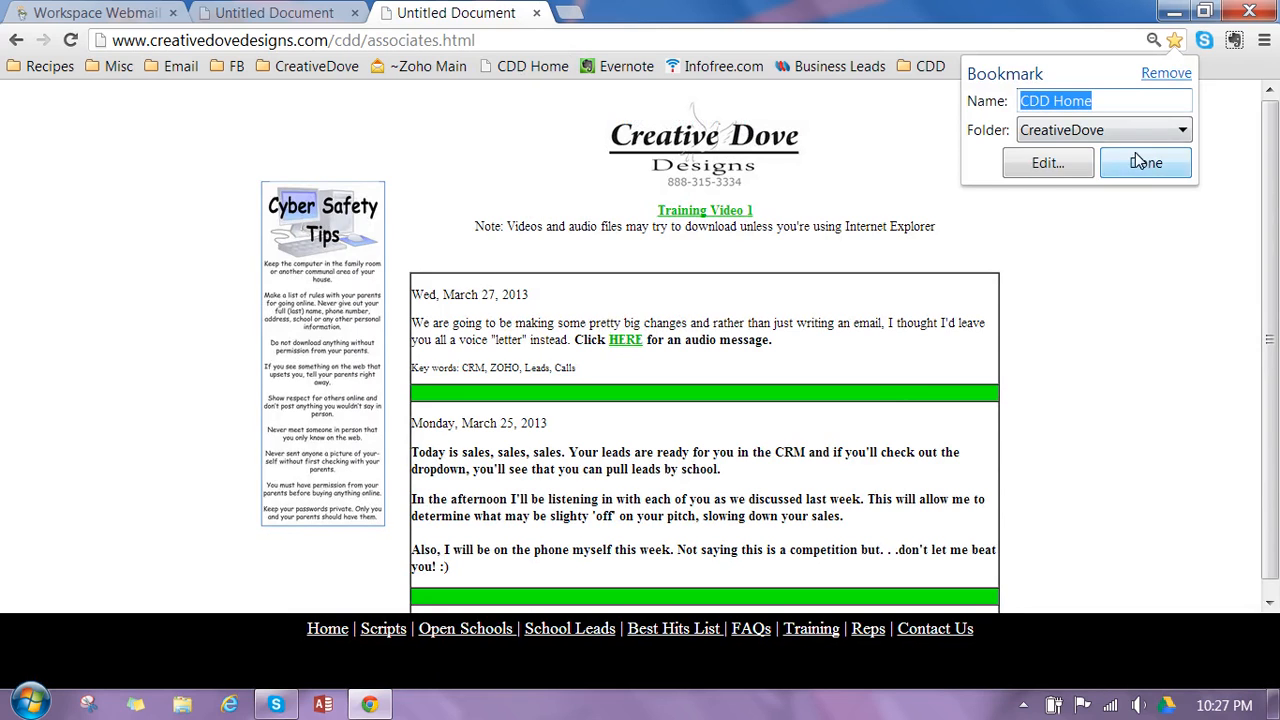
{"action": "left_click", "coordinate": [1123, 131]}
{"action": "left_click", "coordinate": [1116, 172]}
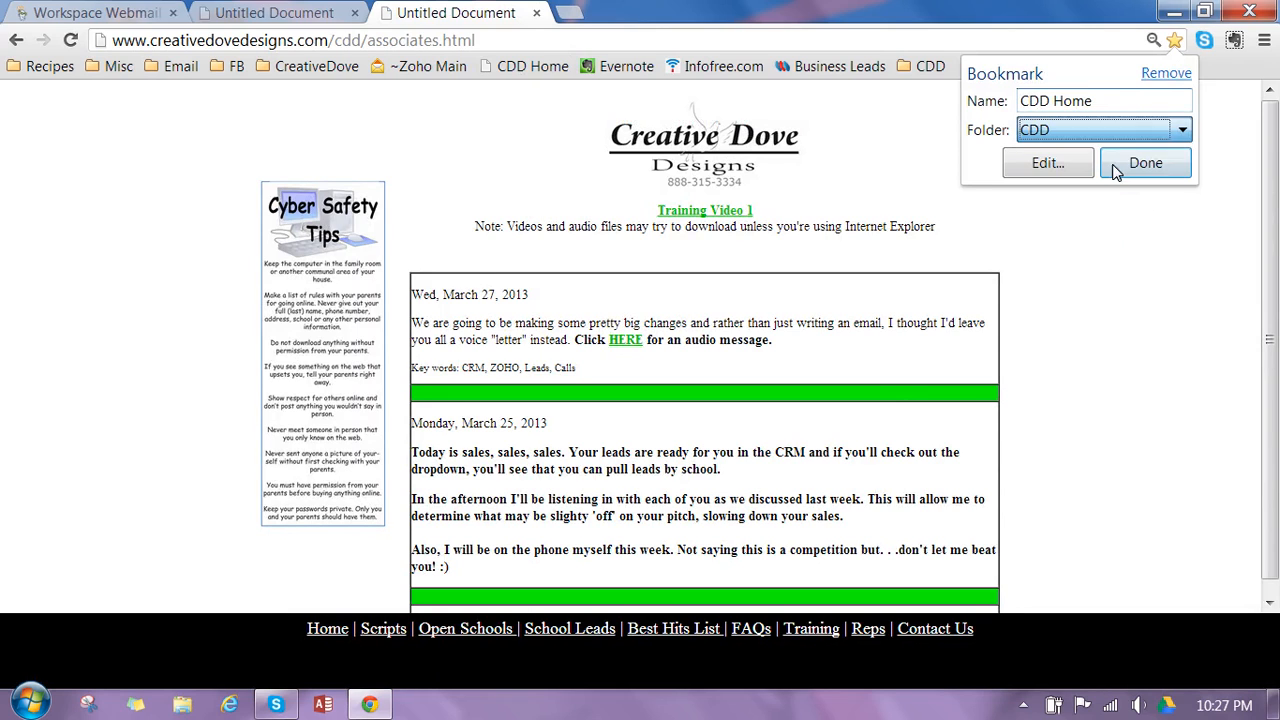
{"action": "left_click", "coordinate": [1141, 166]}
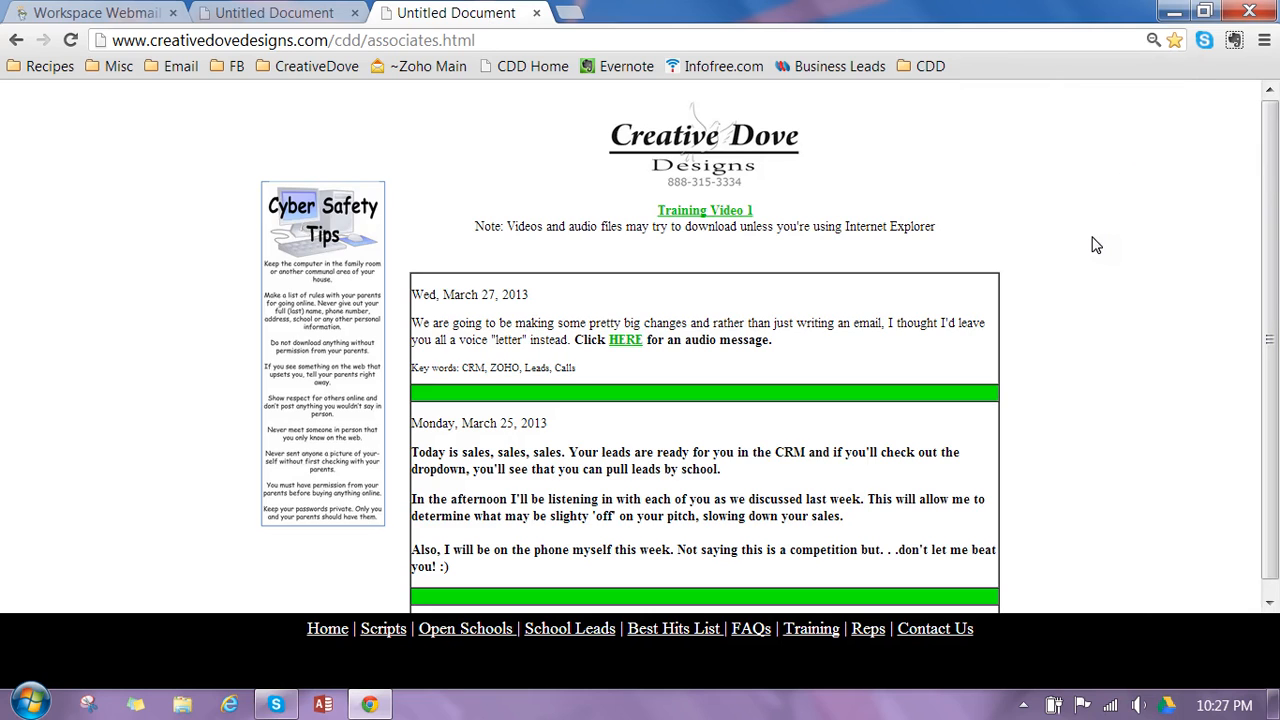
- Try out the CRM and CDD Home bookmarks in the CDD folder, ending on the associates page
{"action": "left_click", "coordinate": [928, 66]}
{"action": "left_click", "coordinate": [945, 90]}
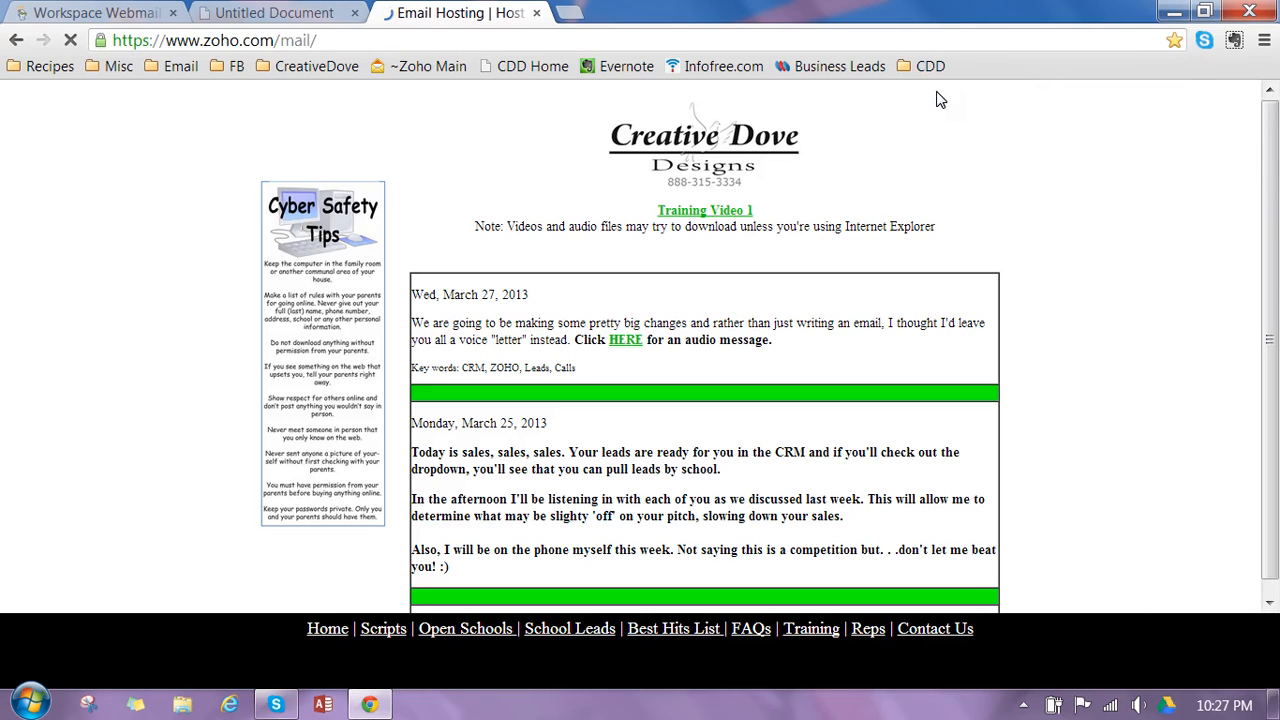
{"action": "left_click", "coordinate": [930, 66]}
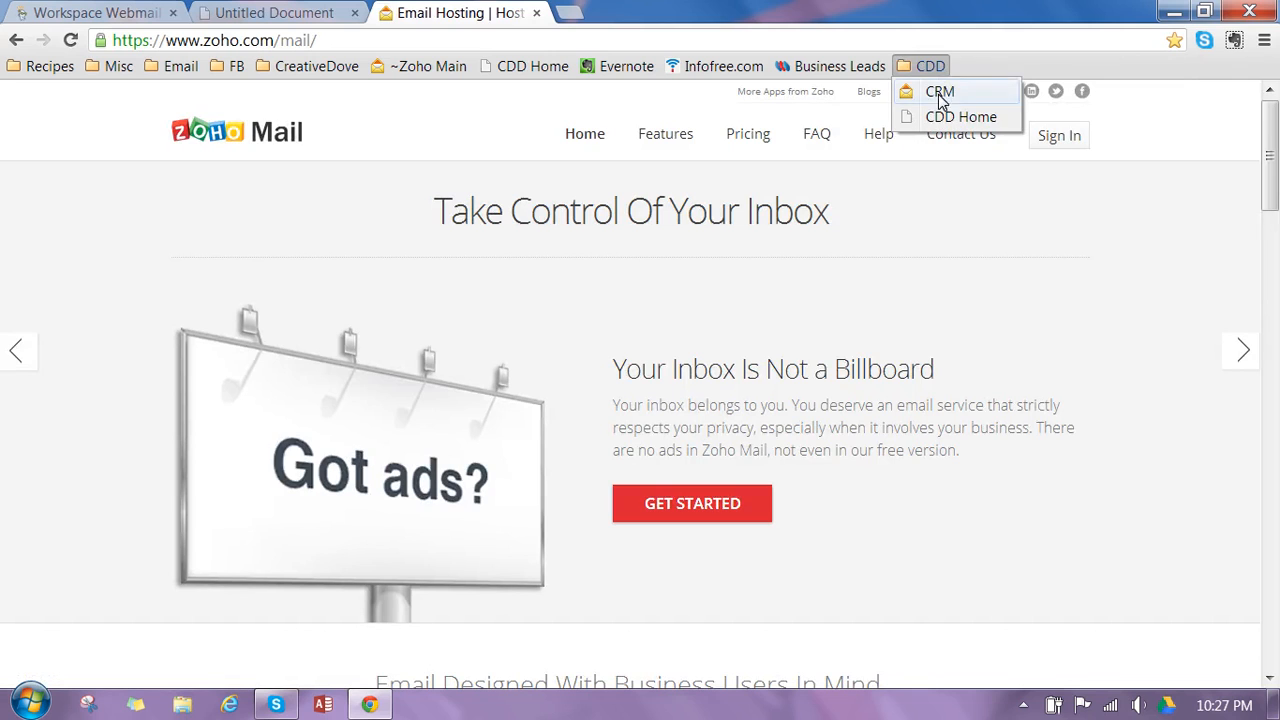
{"action": "left_click", "coordinate": [945, 90]}
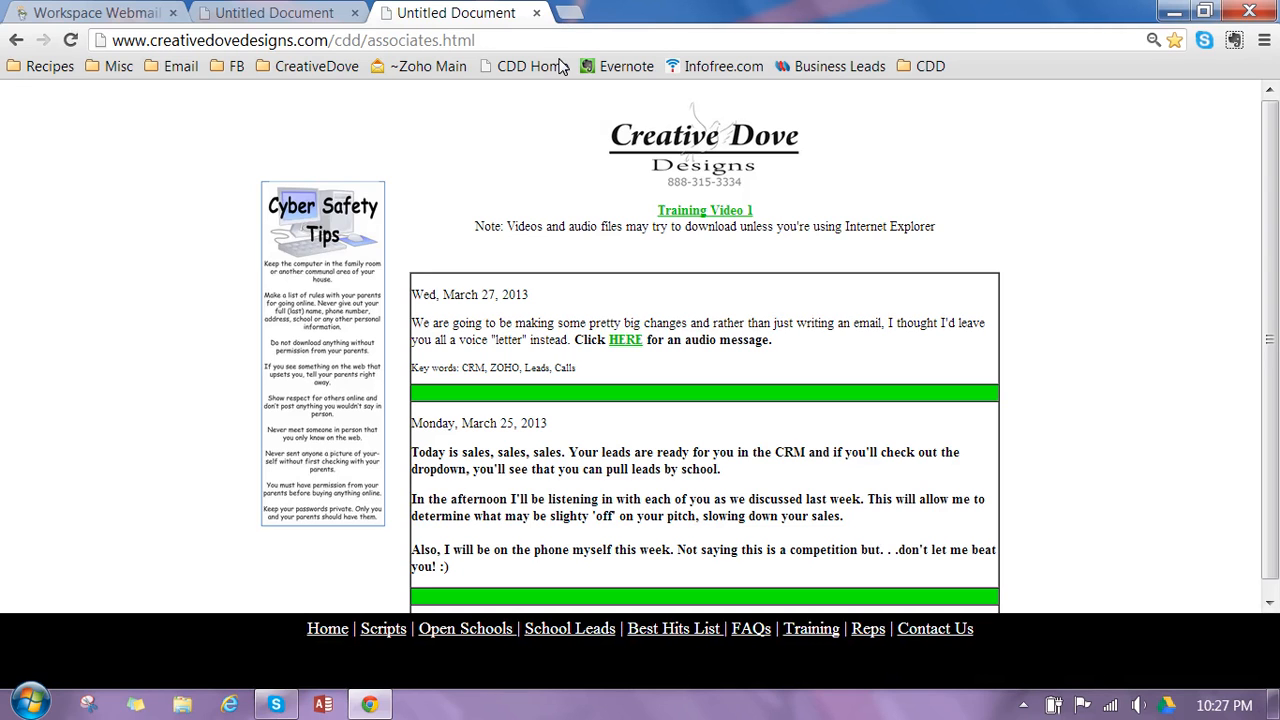
- Open the CRM bookmark in a new browser tab and switch between it and the associates page
{"action": "left_click", "coordinate": [569, 13]}
{"action": "left_click", "coordinate": [928, 66]}
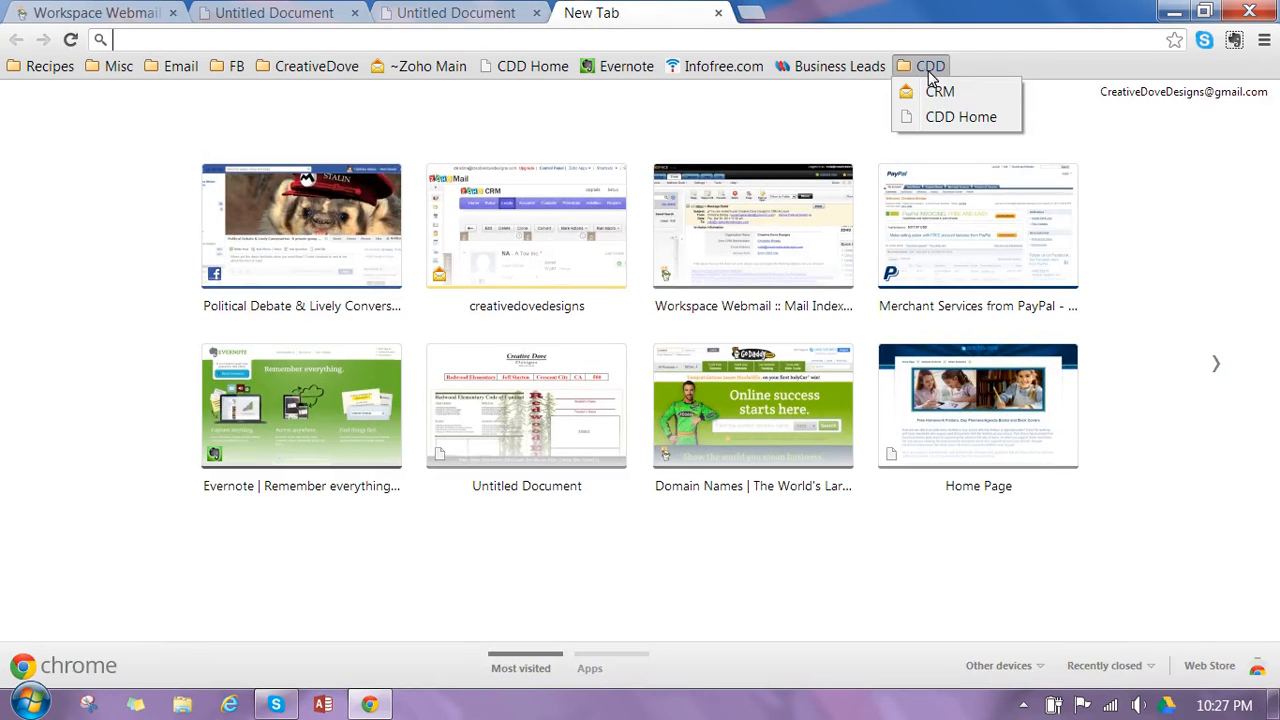
{"action": "left_click", "coordinate": [940, 91]}
{"action": "left_click", "coordinate": [443, 10]}
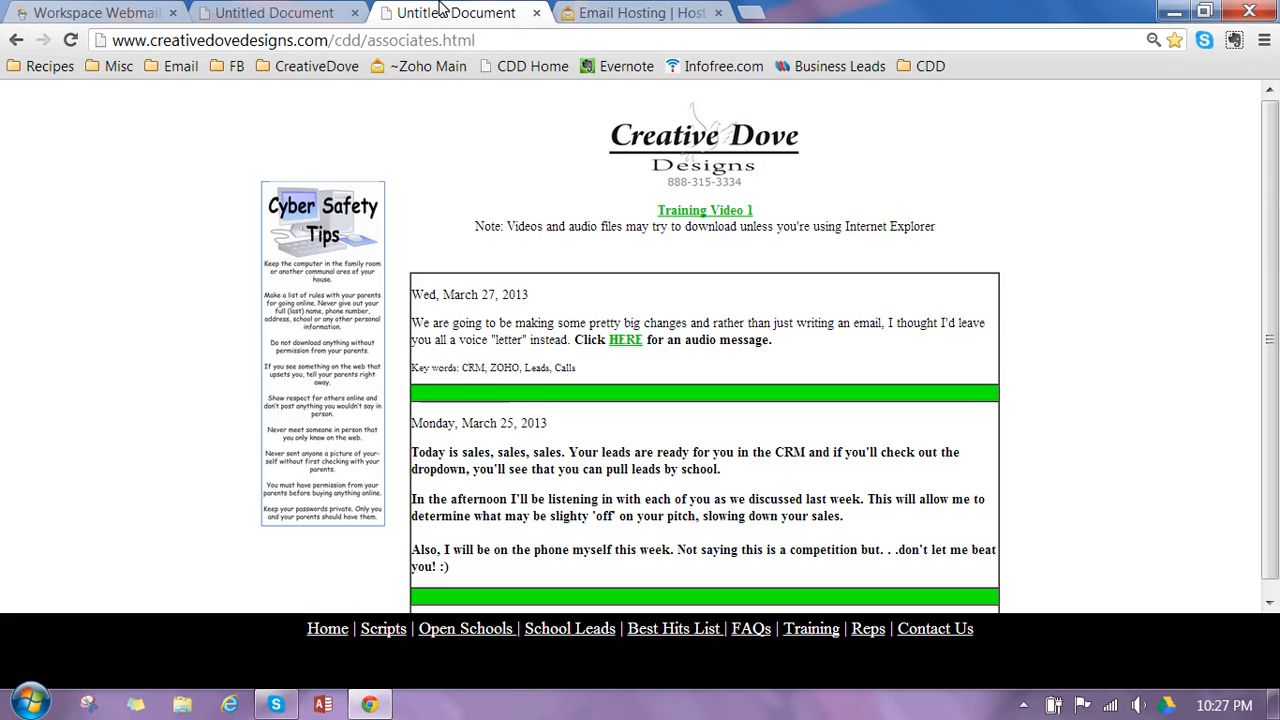
{"action": "left_click", "coordinate": [614, 9]}
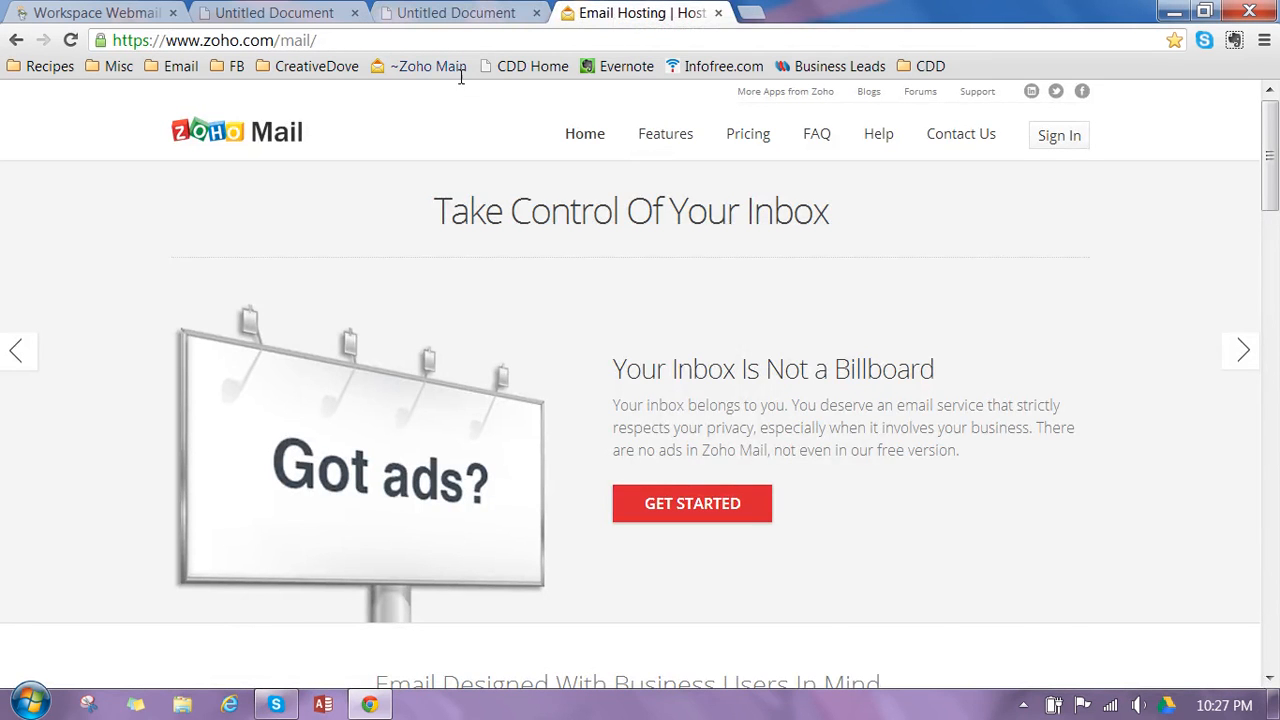
{"action": "left_click", "coordinate": [432, 13]}
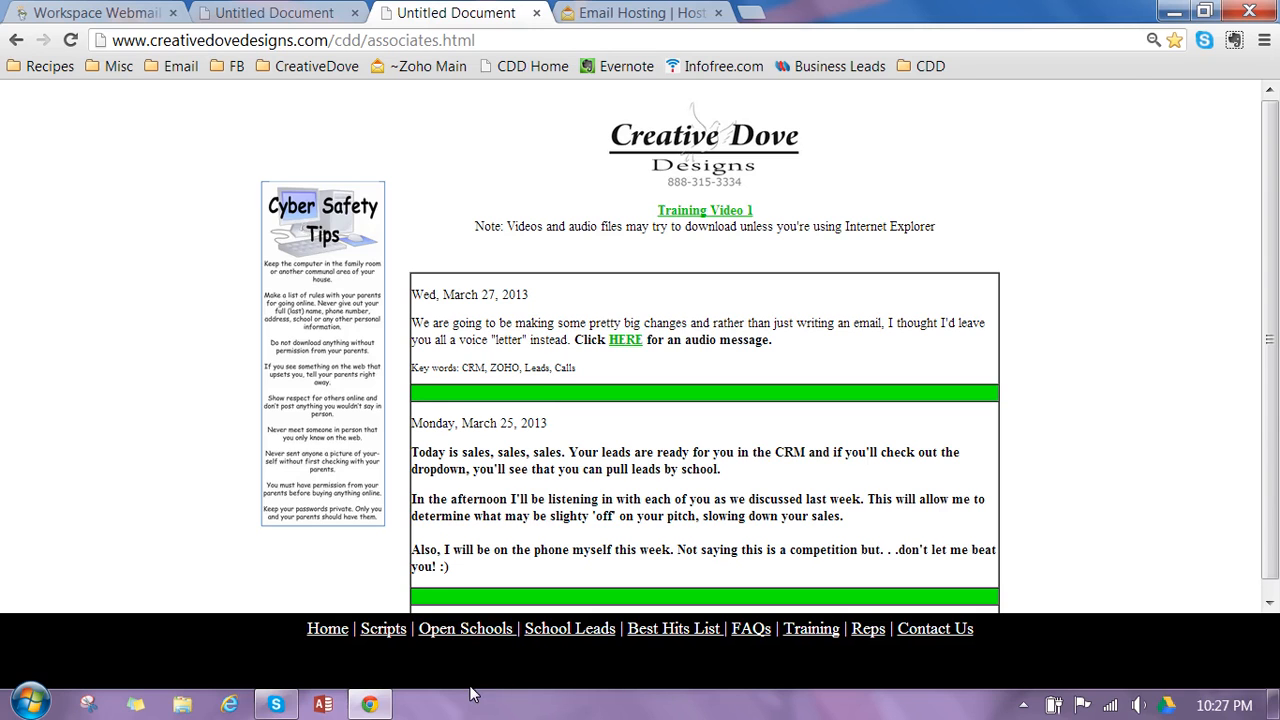
- Open the Sponsor Script from the Scripts page and read through to its end
{"action": "left_click", "coordinate": [381, 632]}
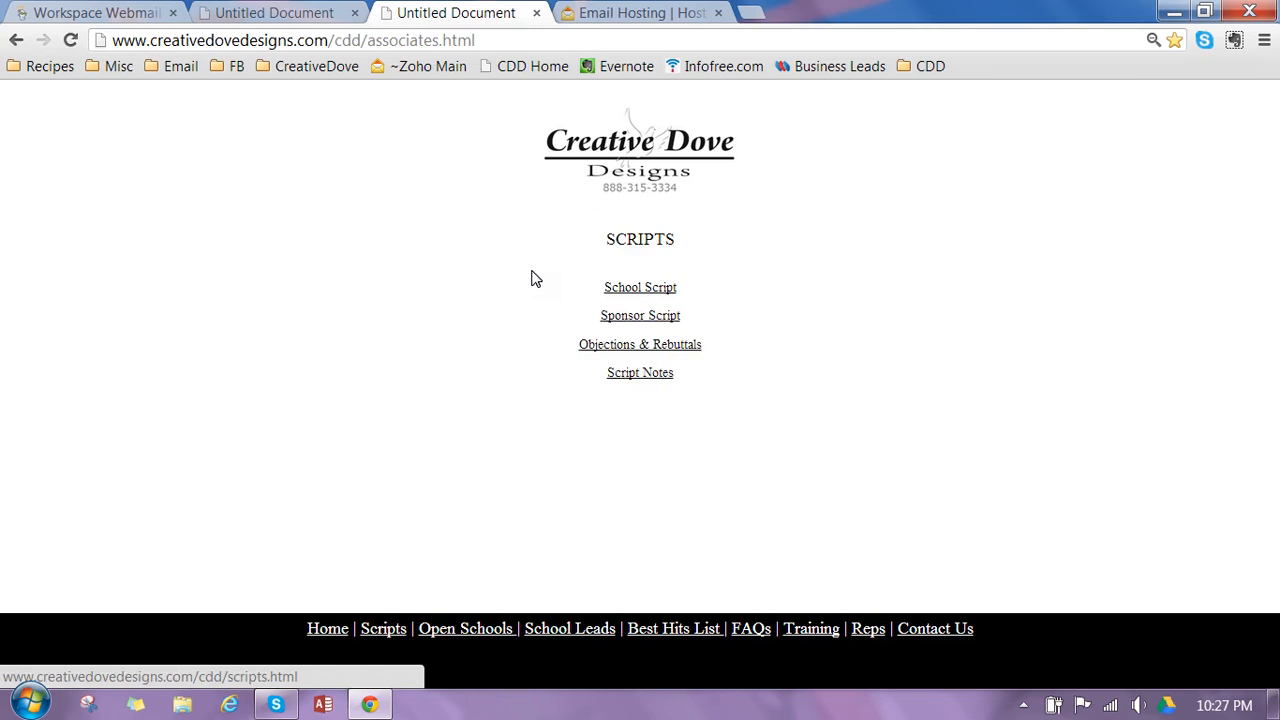
{"action": "left_click", "coordinate": [648, 328]}
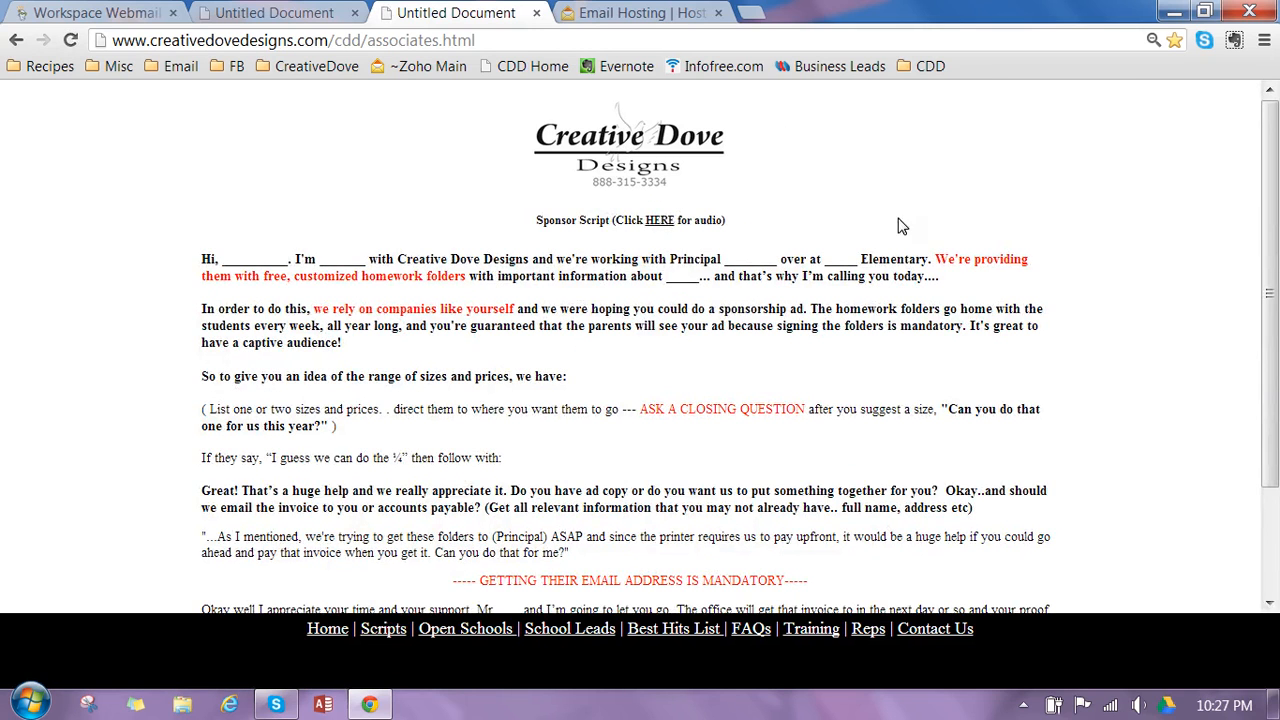
{"action": "left_click_drag", "start_coordinate": [1278, 261], "coordinate": [1278, 300]}
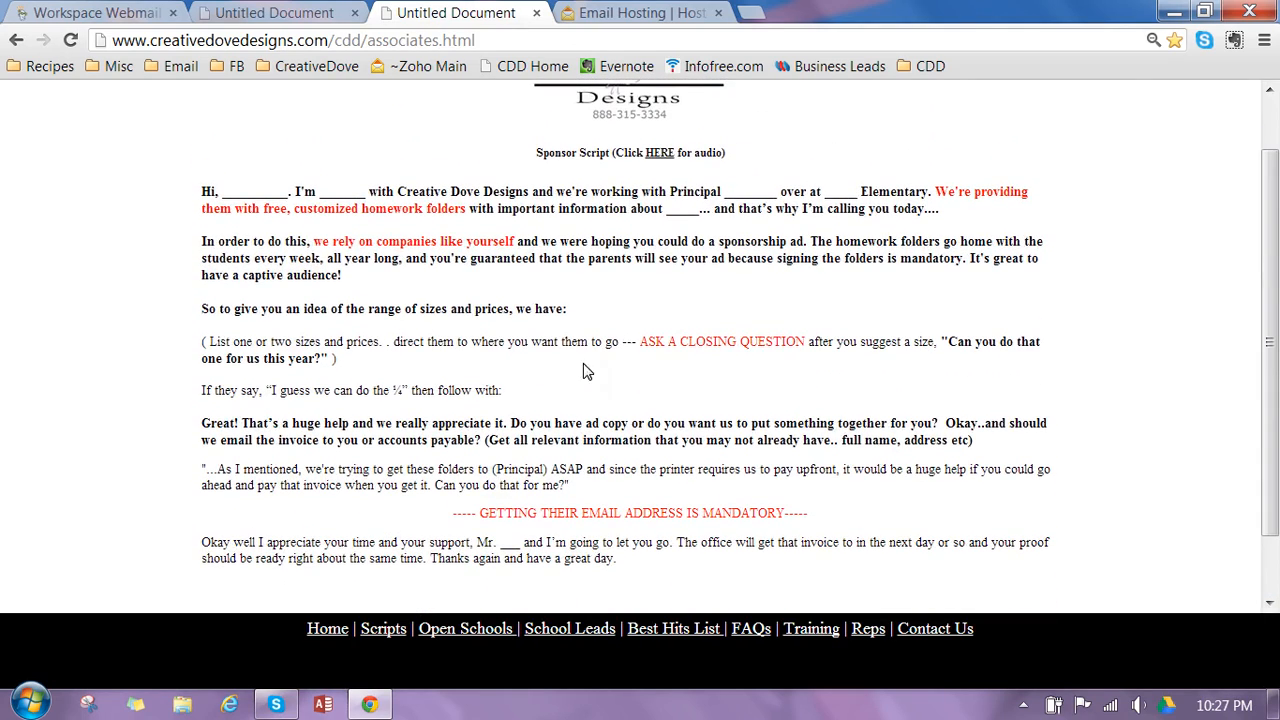
- Open the Open Schools page in a new tab, show the Ben Lomond layout, and move that tab ahead of the script tab
{"action": "right_click", "coordinate": [459, 636]}
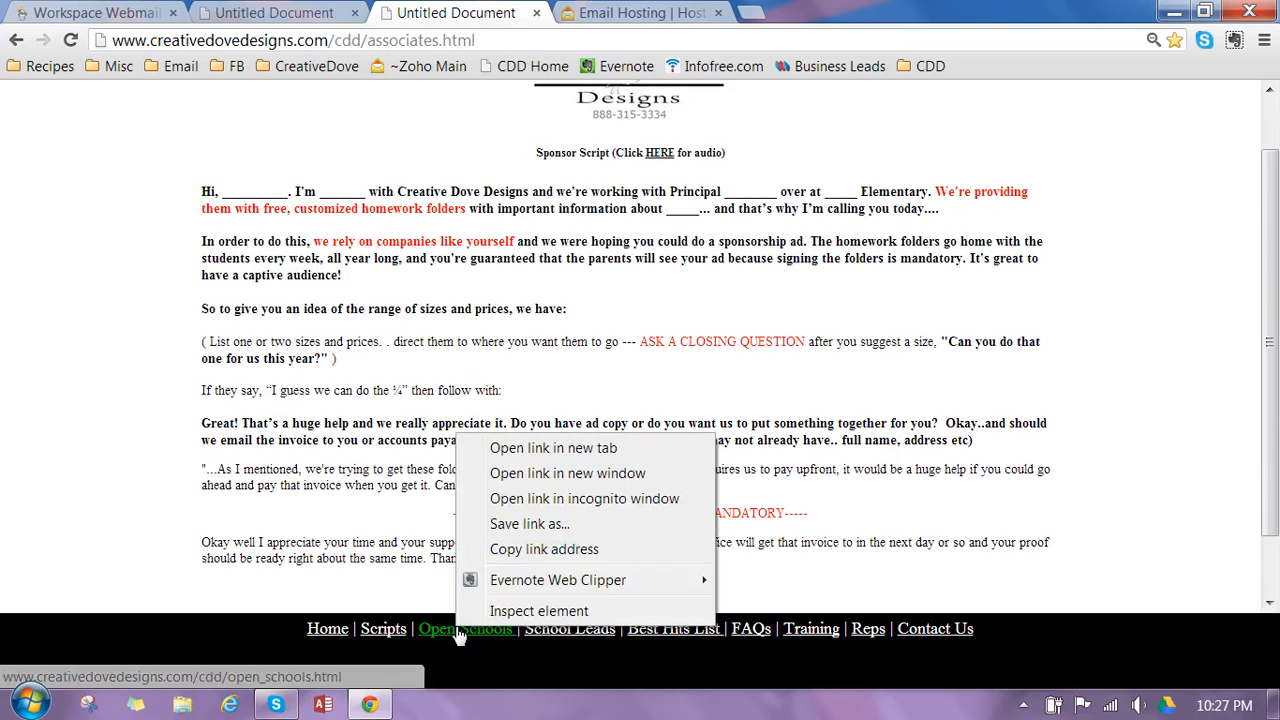
{"action": "left_click", "coordinate": [537, 448]}
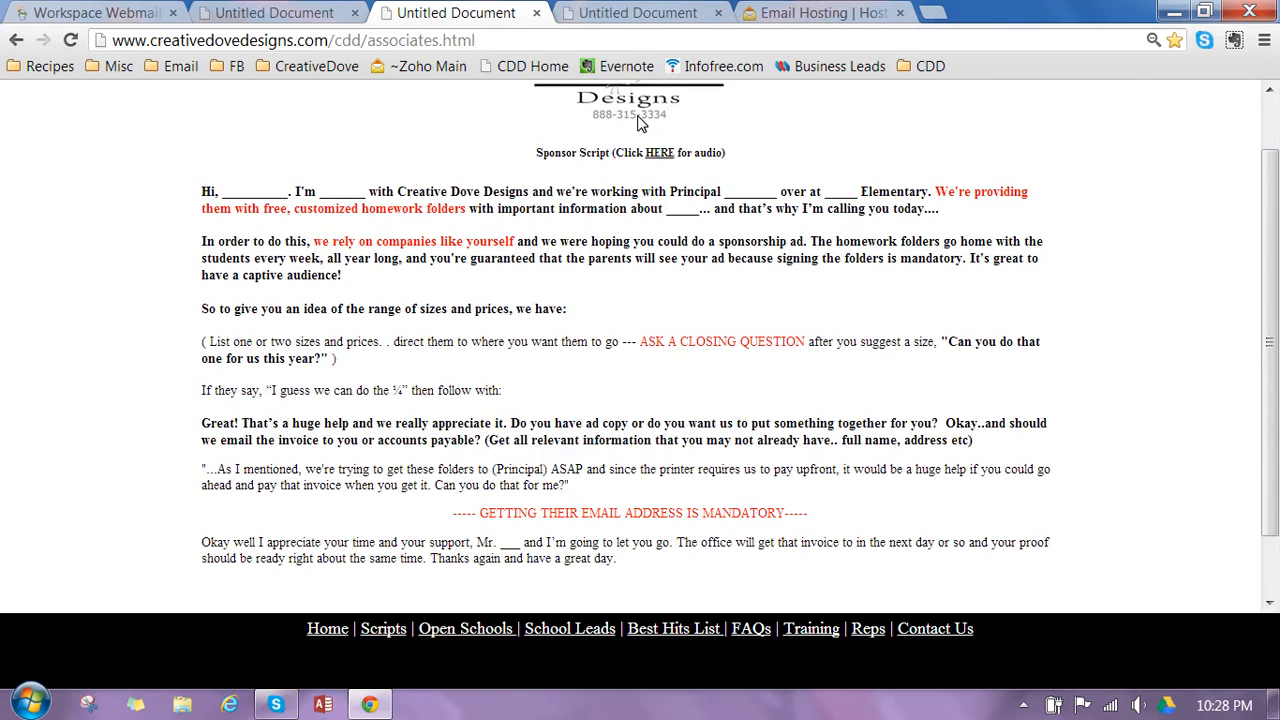
{"action": "left_click", "coordinate": [615, 9]}
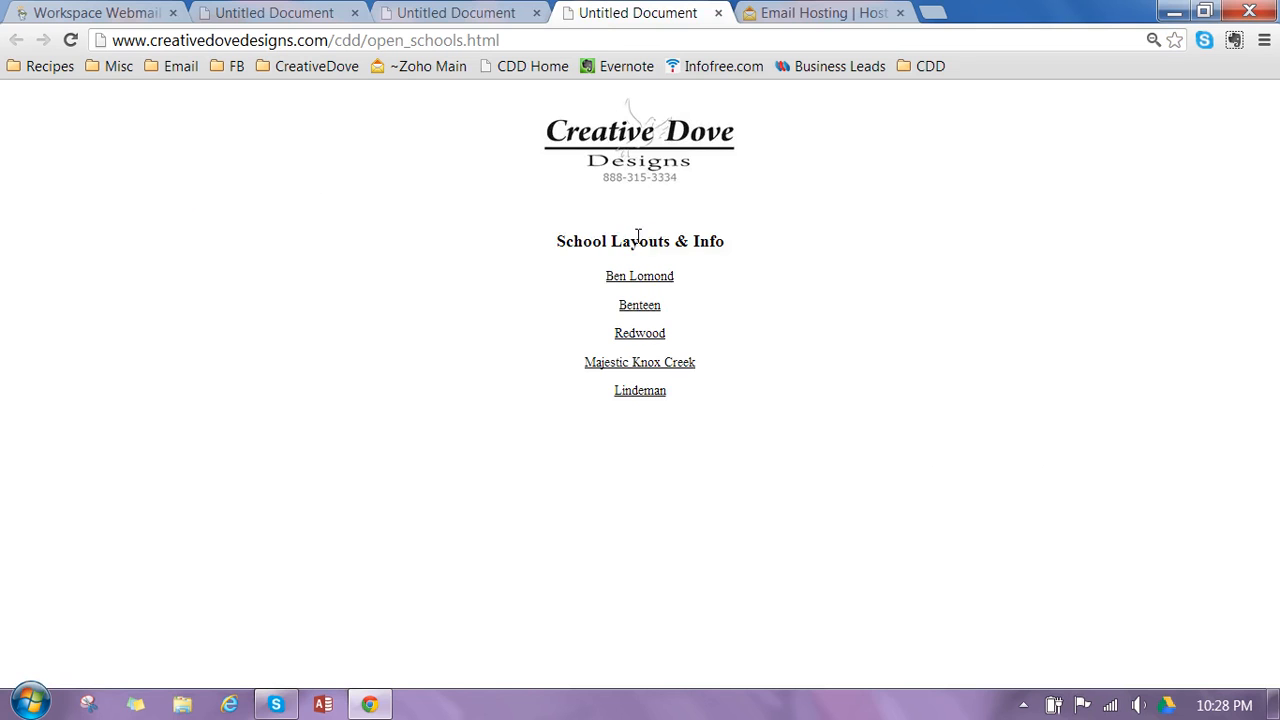
{"action": "left_click", "coordinate": [638, 278]}
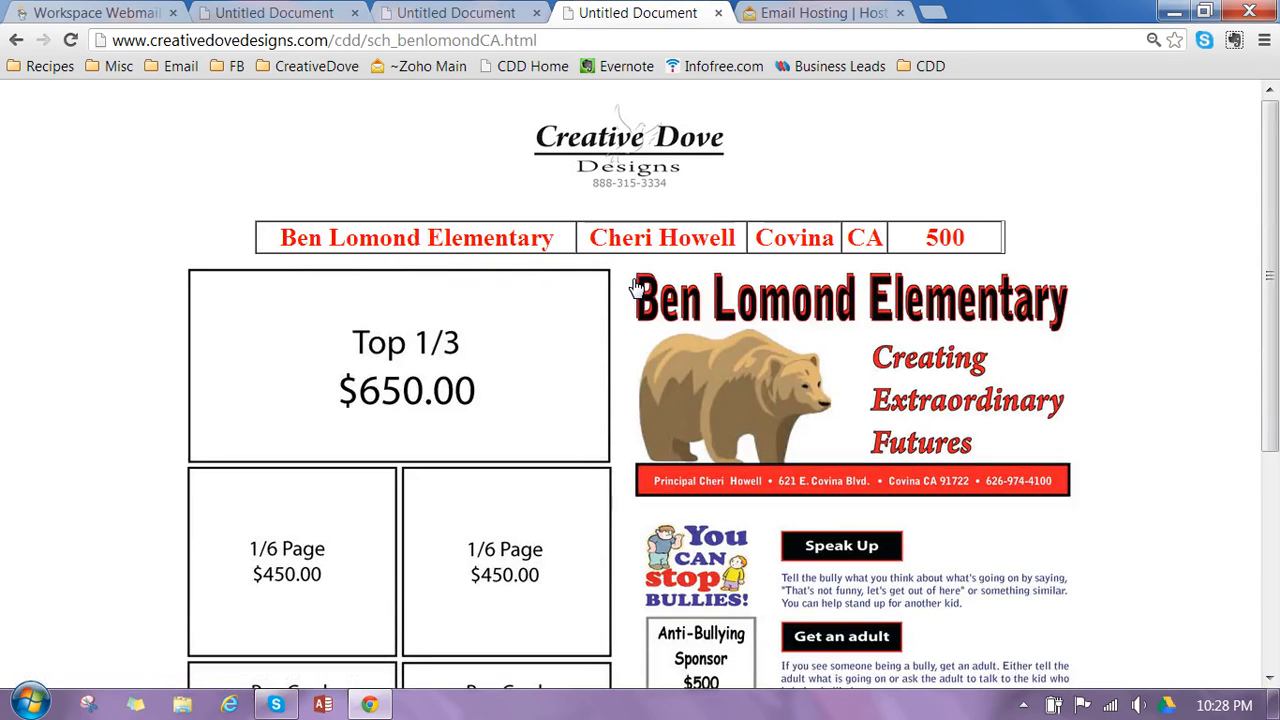
{"action": "left_click_drag", "start_coordinate": [663, 13], "coordinate": [484, 8]}
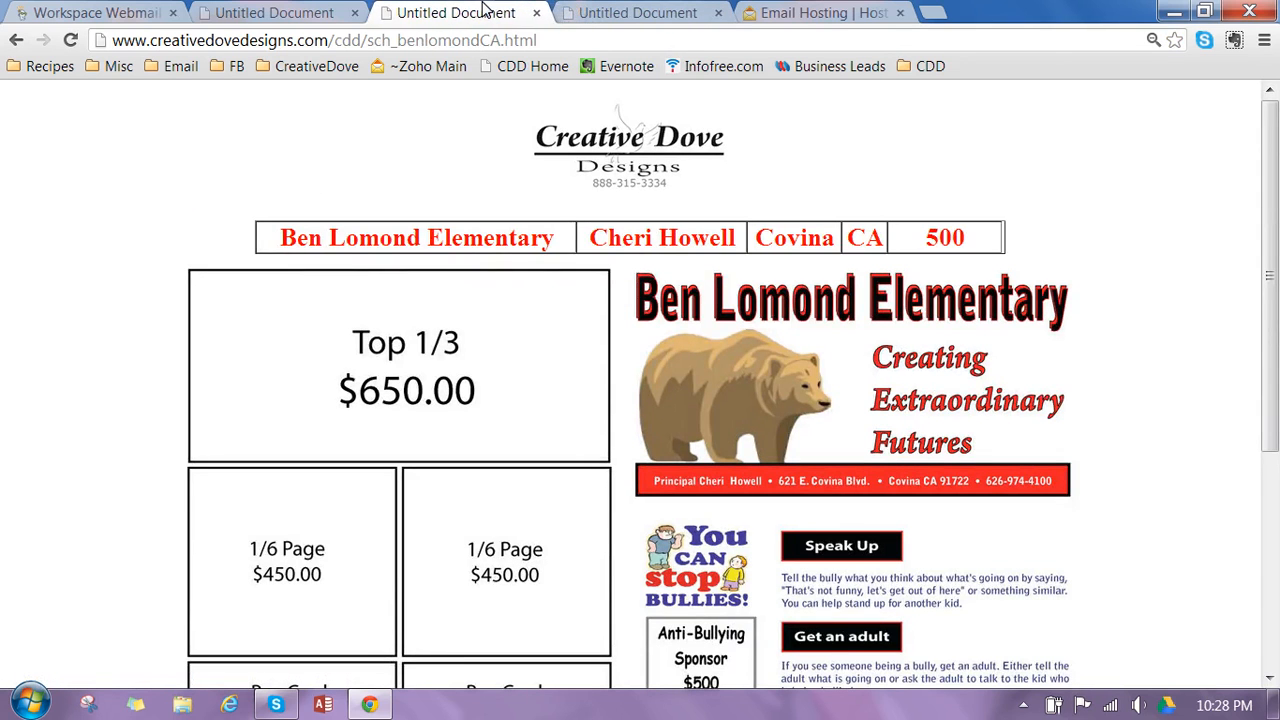
- Load the CRM bookmark in the Zoho tab and sign in with the account e-mail and password, with Keep me signed in selected
{"action": "left_click", "coordinate": [838, 11]}
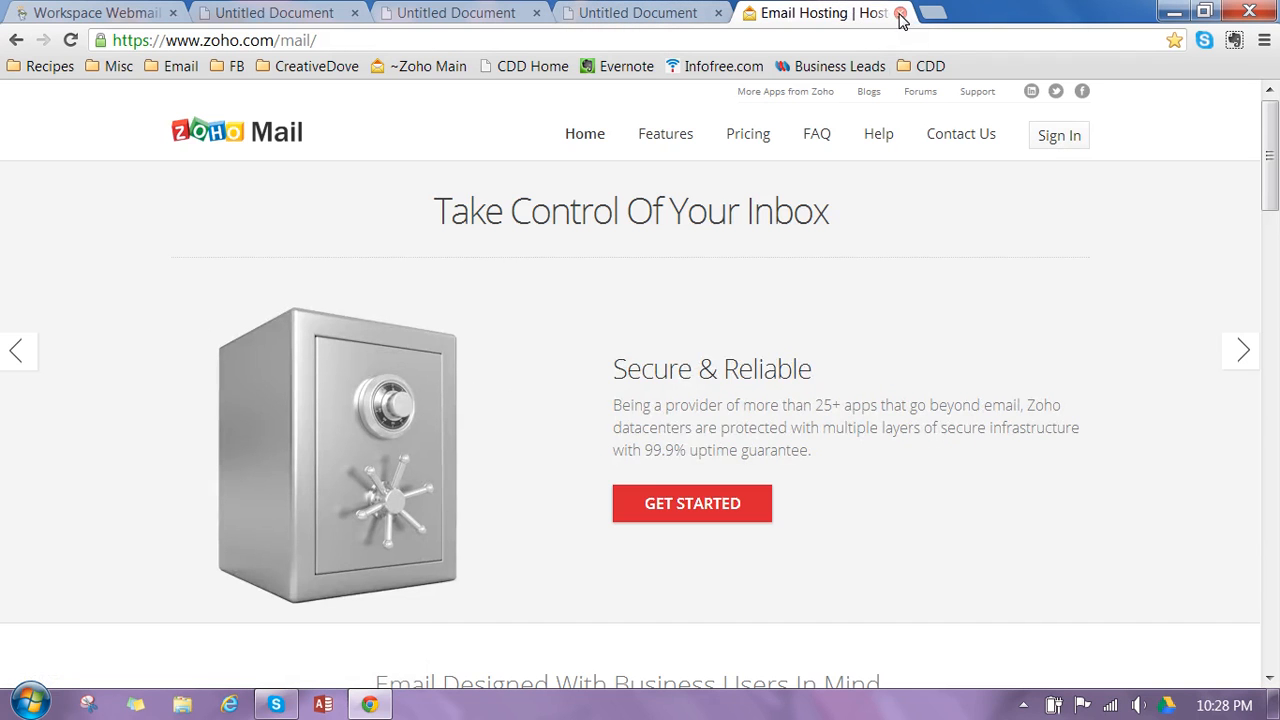
{"action": "left_click", "coordinate": [925, 66]}
{"action": "left_click", "coordinate": [928, 95]}
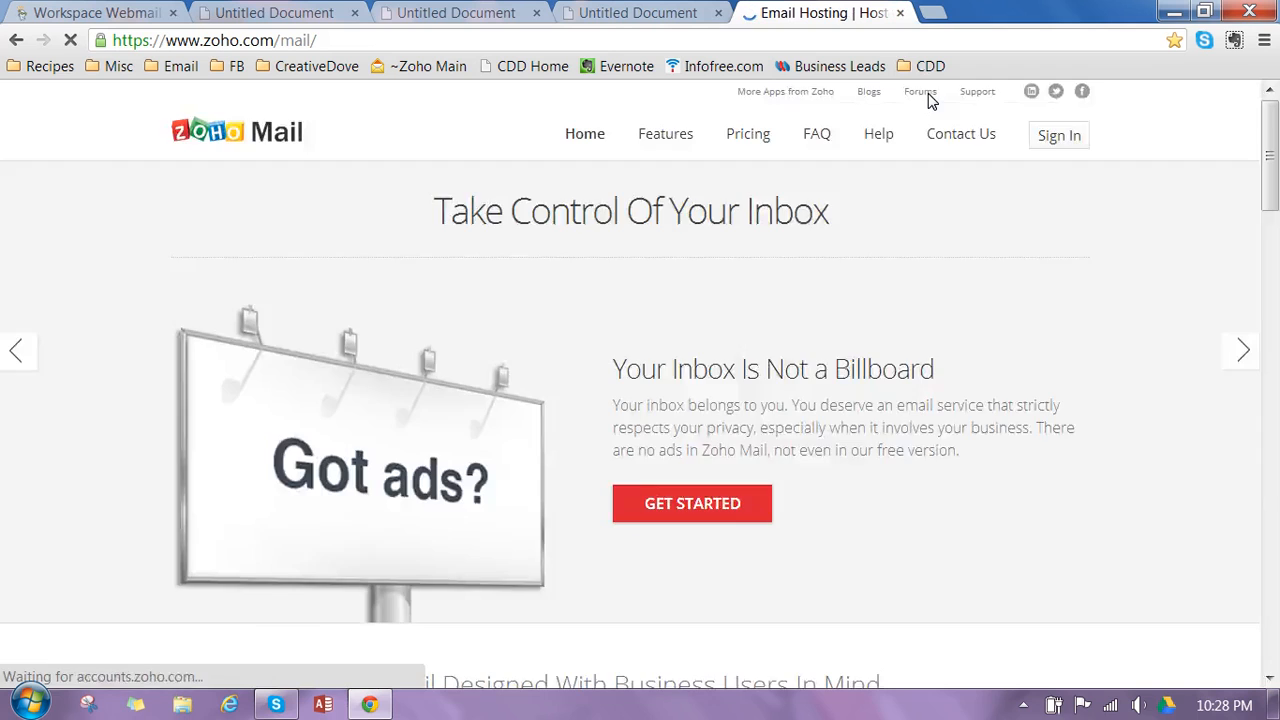
{"action": "left_click", "coordinate": [1045, 140]}
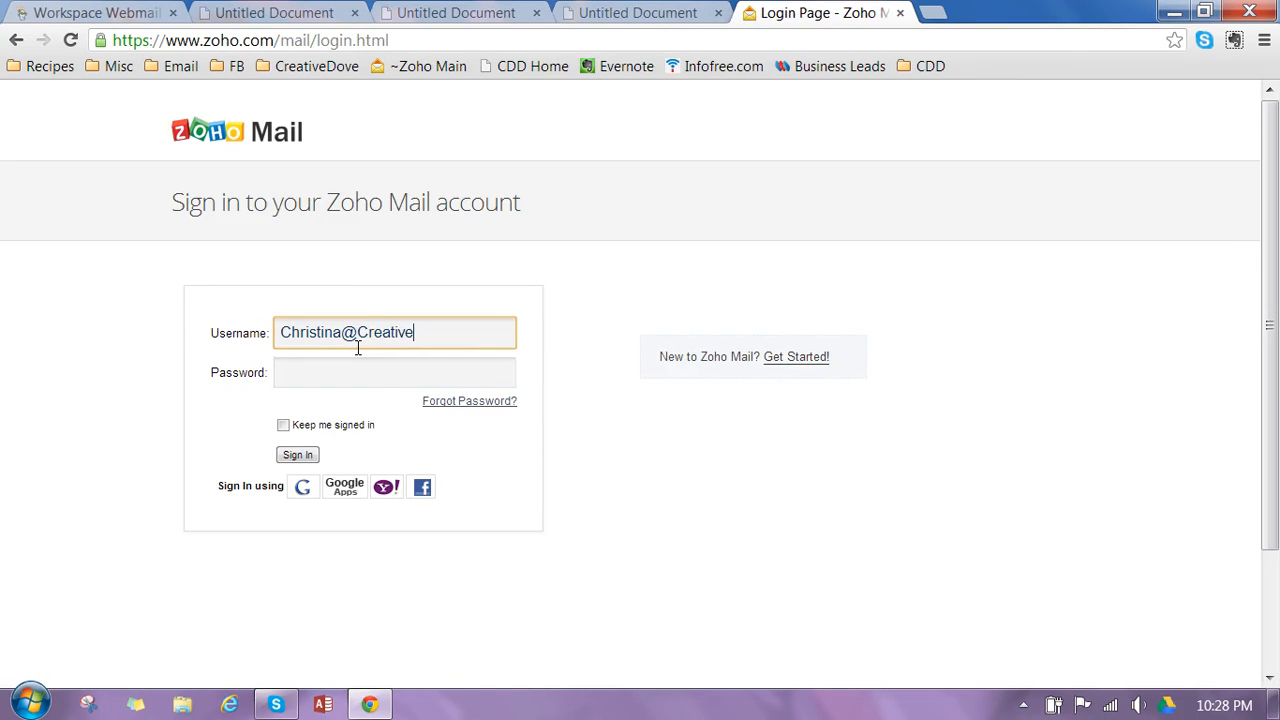
{"action": "key", "text": "Tab"}
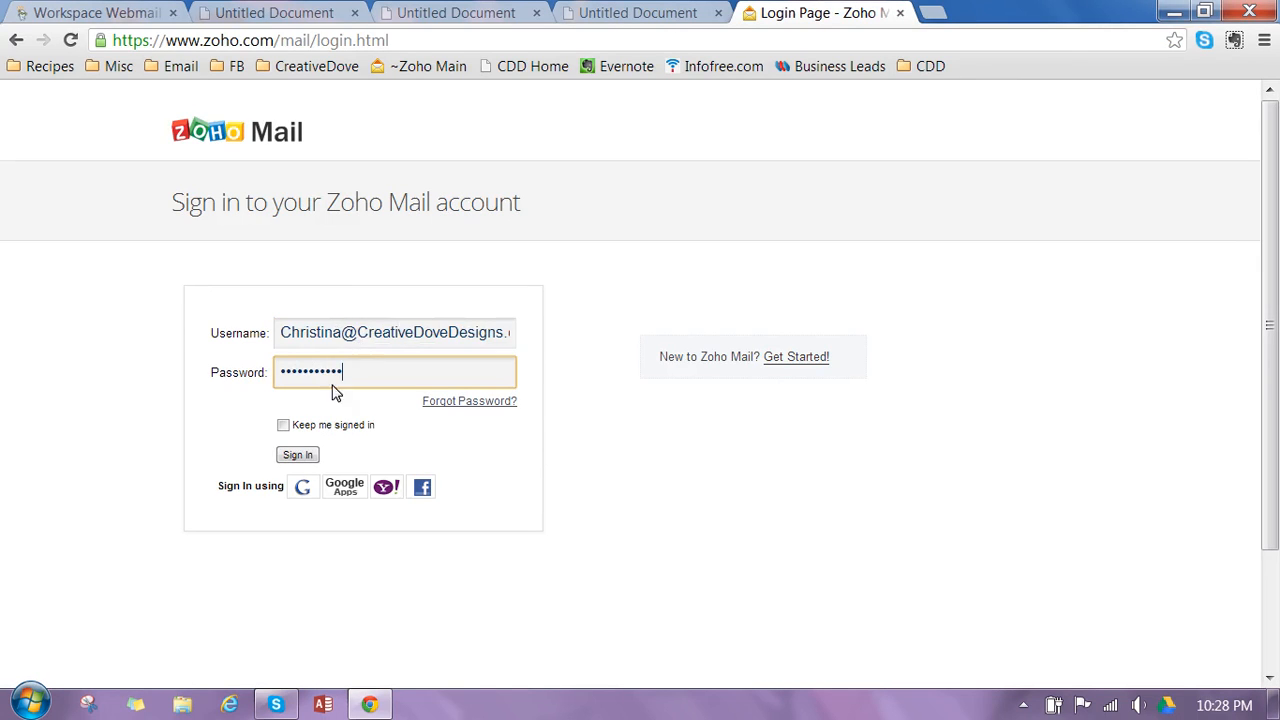
{"action": "left_click", "coordinate": [289, 426]}
{"action": "left_click", "coordinate": [304, 458]}
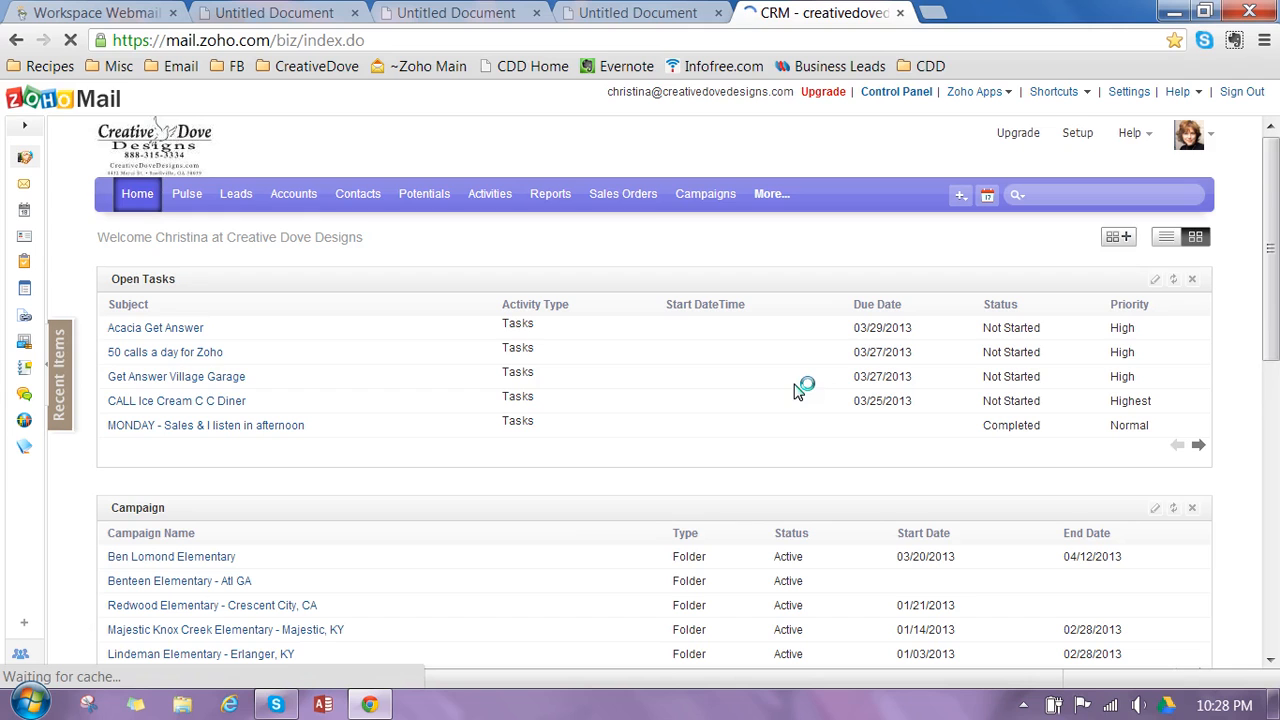
- In the tab showing the Sponsor Script, load the CDD Home bookmark and open the Ben Lomond layout from Open Schools
{"action": "left_click", "coordinate": [650, 12]}
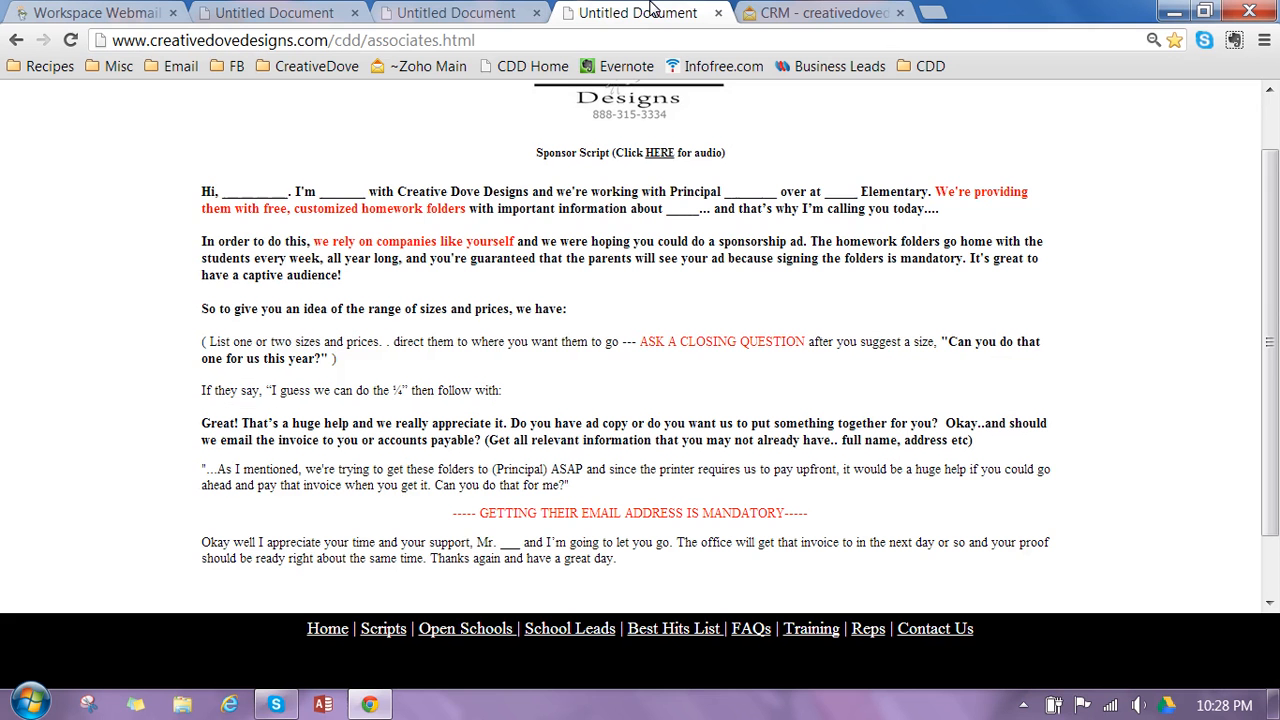
{"action": "left_click", "coordinate": [929, 72]}
{"action": "left_click", "coordinate": [950, 117]}
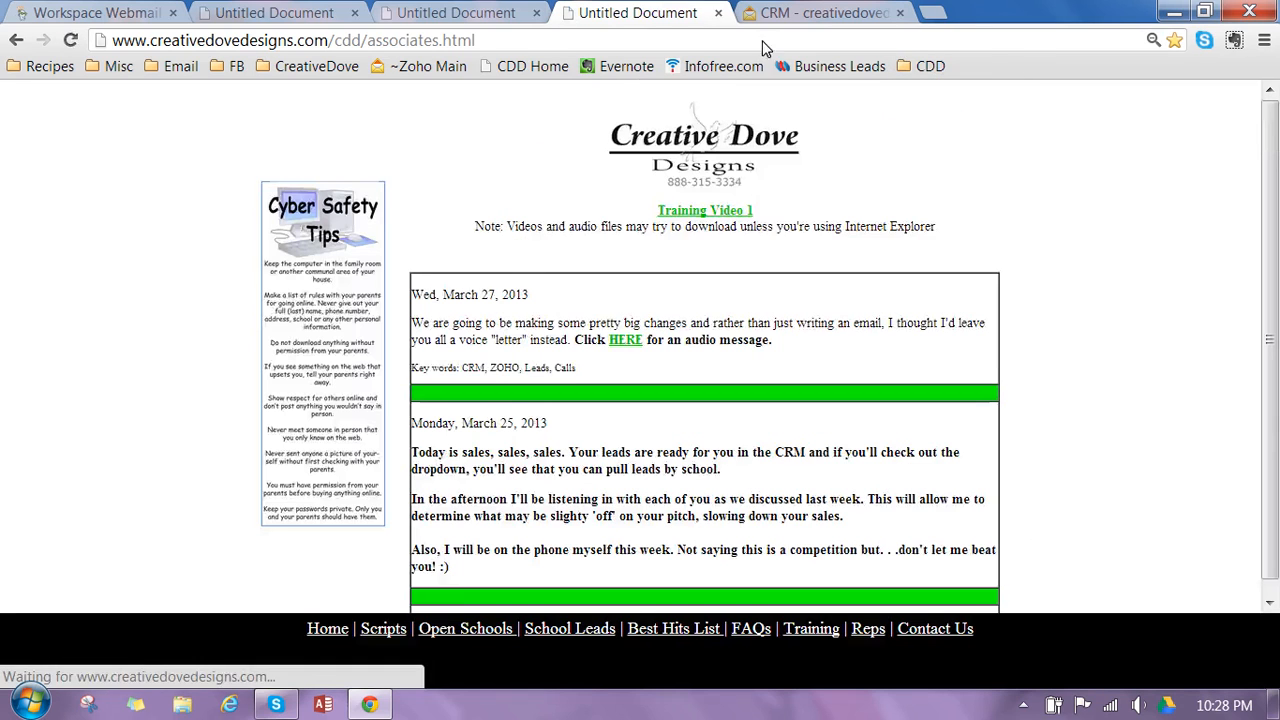
{"action": "left_click", "coordinate": [478, 636]}
{"action": "left_click", "coordinate": [667, 285]}
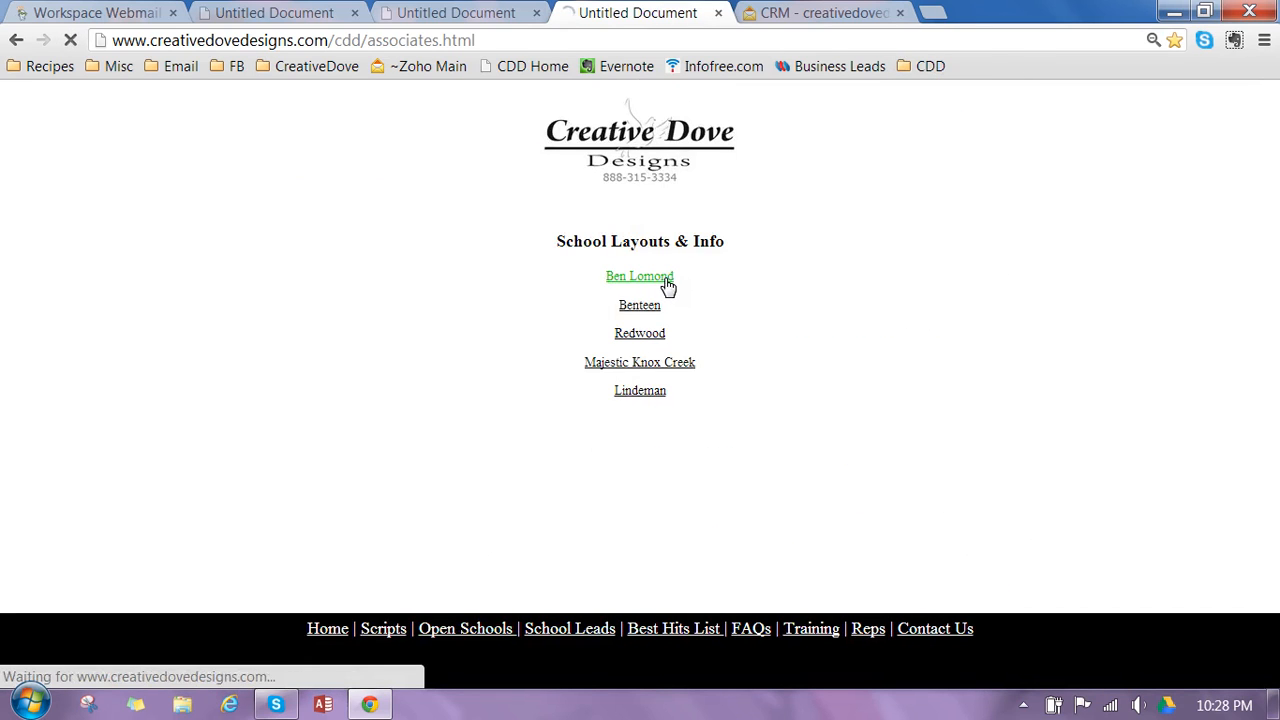
{"action": "scroll", "coordinate": [1272, 340], "scroll_direction": "down", "scroll_amount": 2}
{"action": "scroll", "coordinate": [1272, 340], "scroll_direction": "down", "scroll_amount": 2}
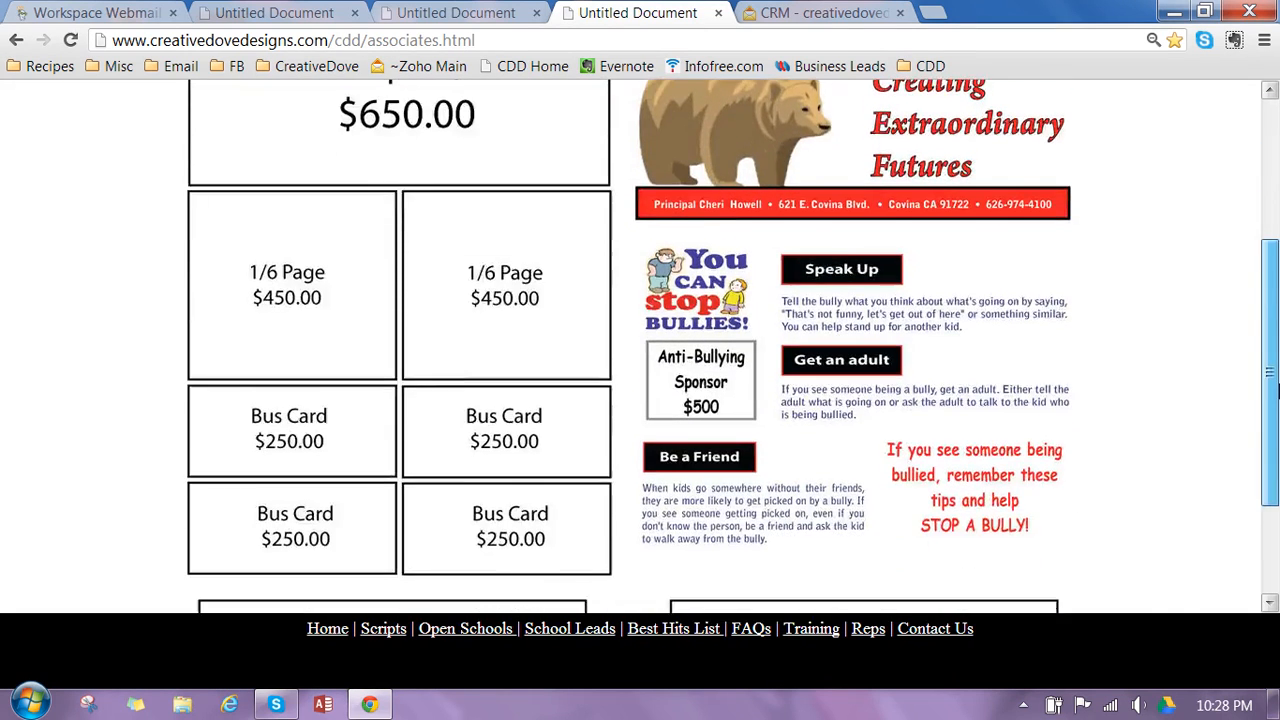
{"action": "scroll", "coordinate": [1272, 340], "scroll_direction": "up", "scroll_amount": 3}
- In the other school layout tab, load the CDD Home bookmark and open the Sponsor Script from the Scripts page
{"action": "left_click", "coordinate": [448, 12]}
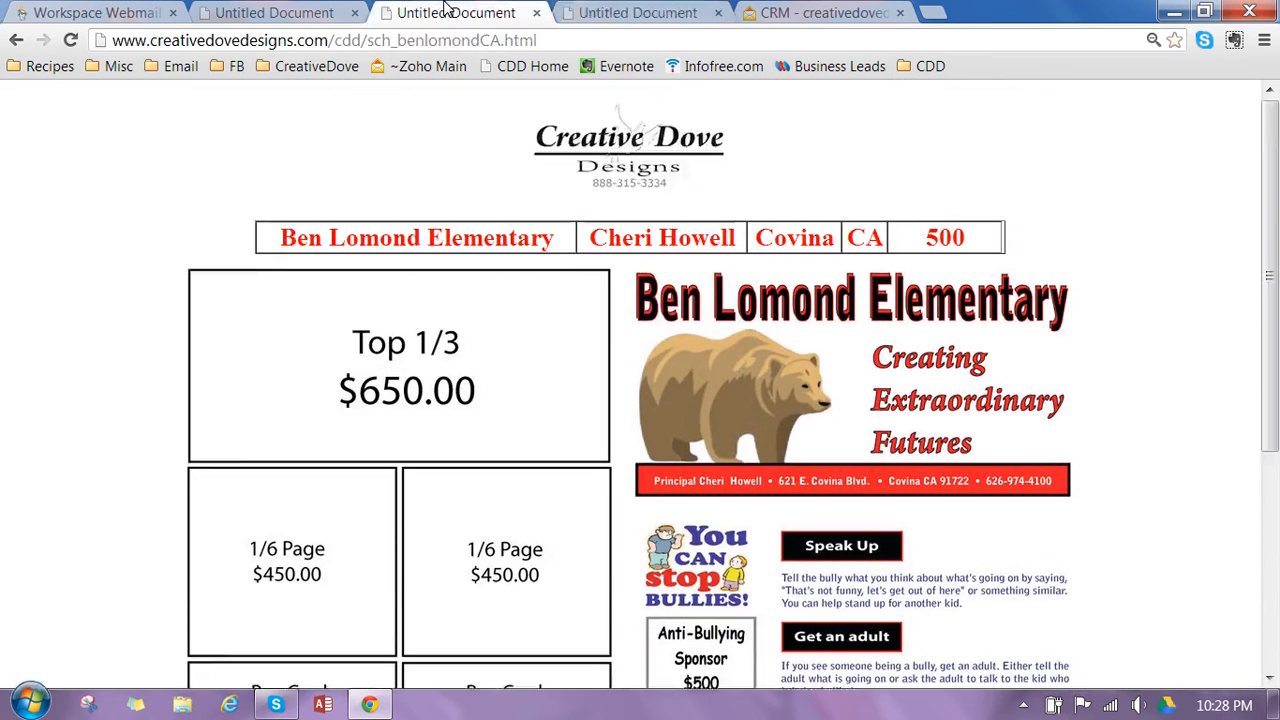
{"action": "left_click", "coordinate": [914, 65]}
{"action": "left_click", "coordinate": [925, 120]}
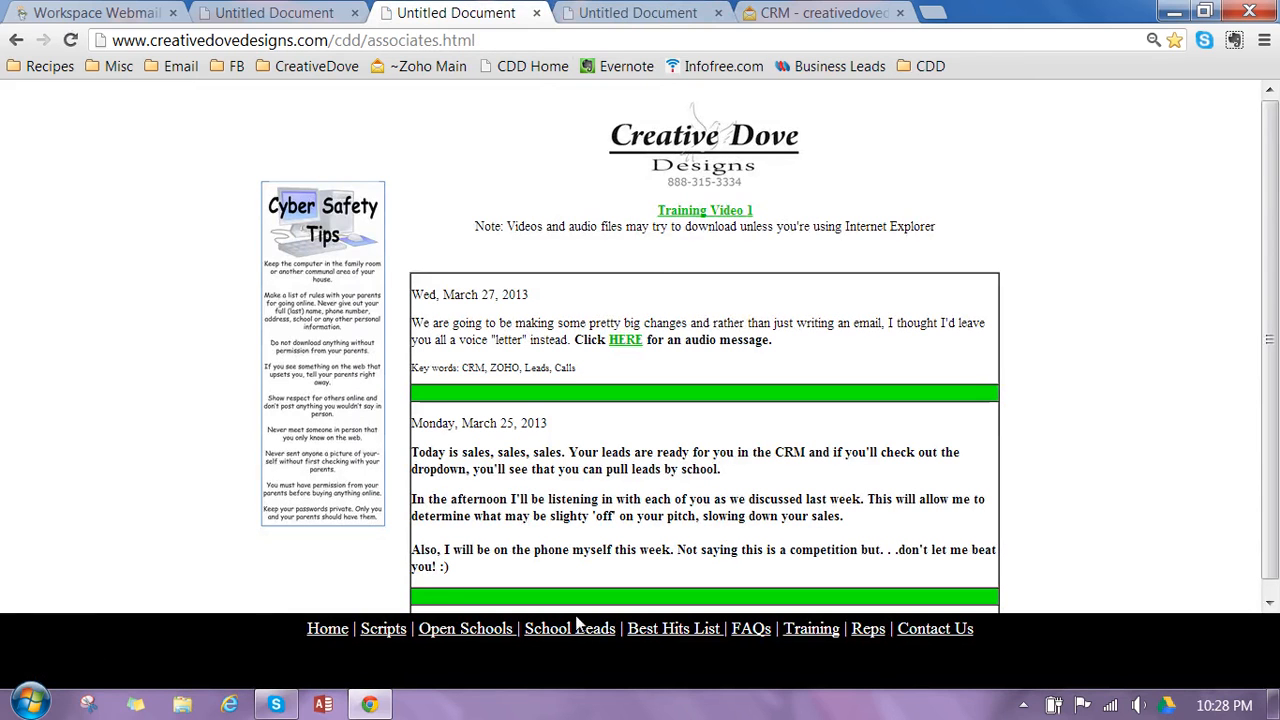
{"action": "left_click", "coordinate": [390, 632]}
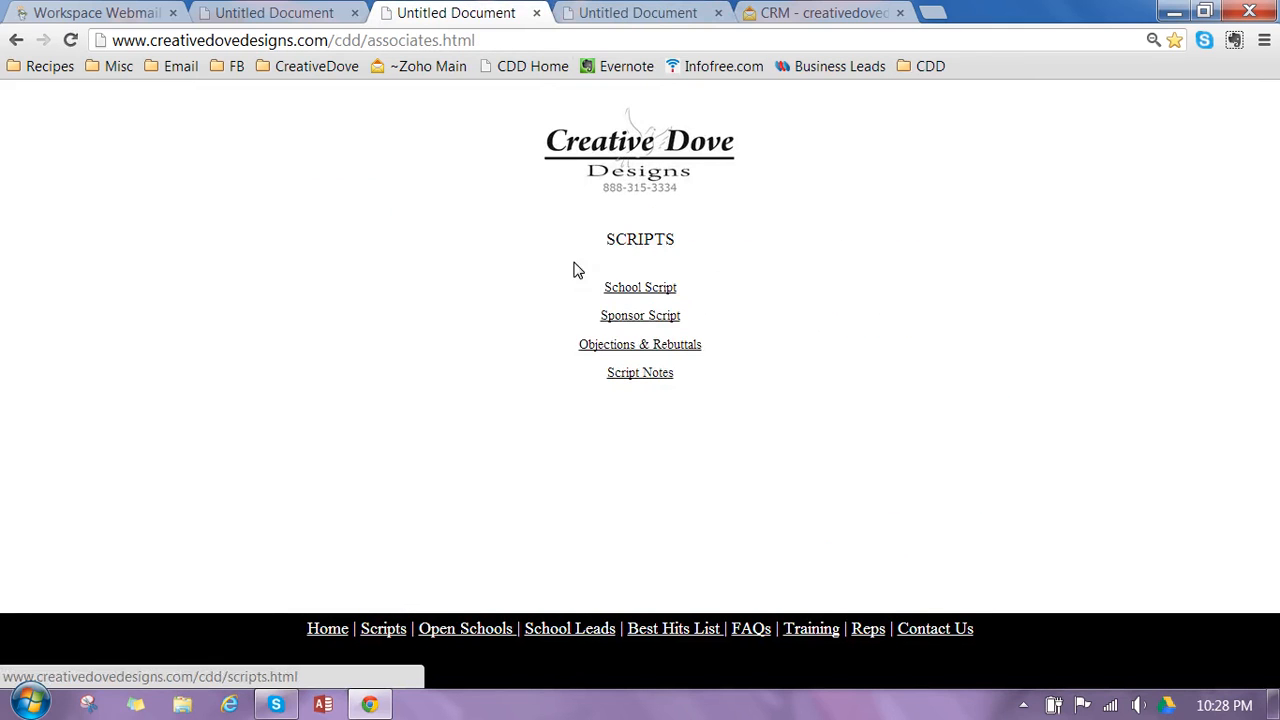
{"action": "left_click", "coordinate": [636, 316]}
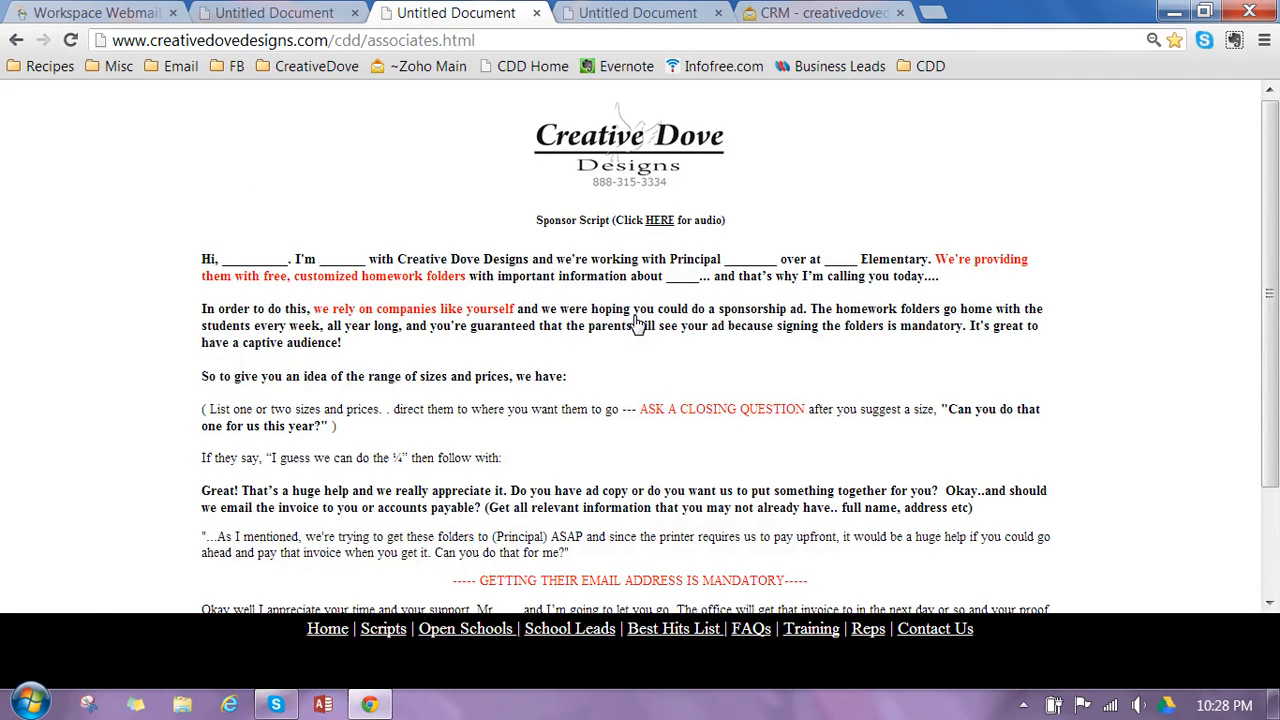
- Switch back and forth between the CRM, Sponsor Script and Ben Lomond layout tabs, ending on the school layout
{"action": "left_click", "coordinate": [858, 12]}
{"action": "left_click", "coordinate": [450, 12]}
{"action": "left_click", "coordinate": [645, 12]}
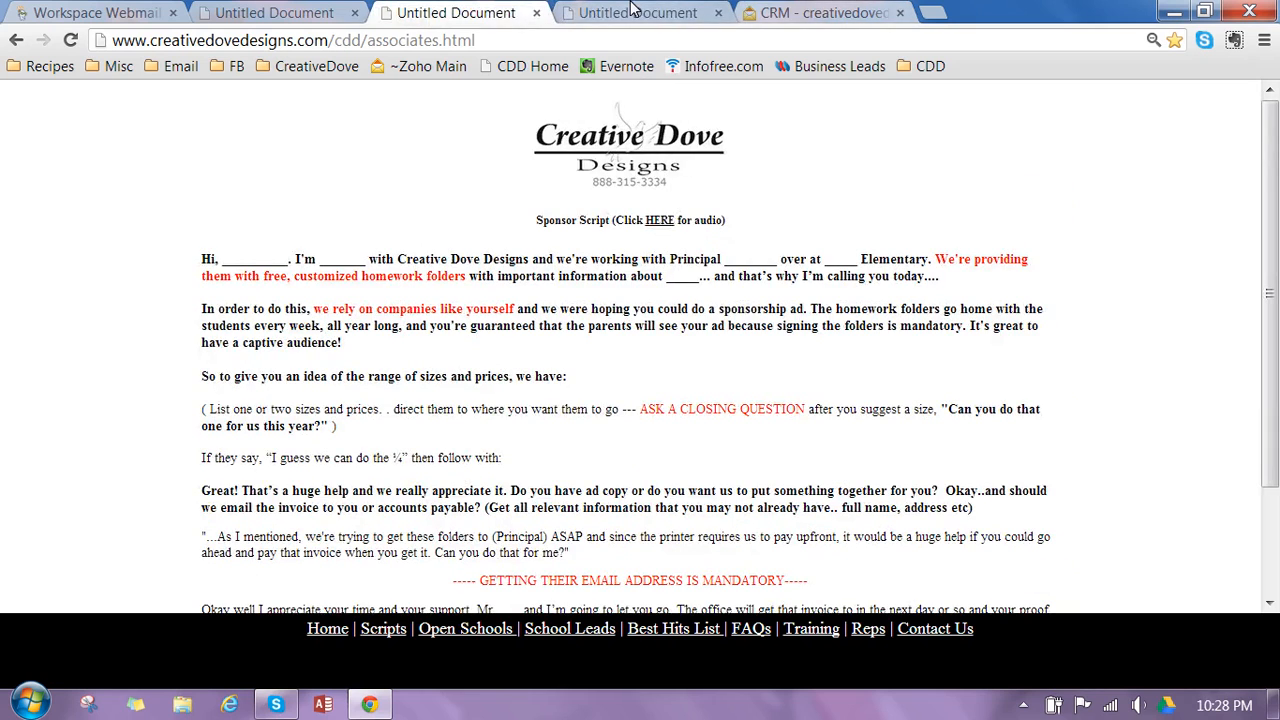
{"action": "left_click", "coordinate": [826, 10]}
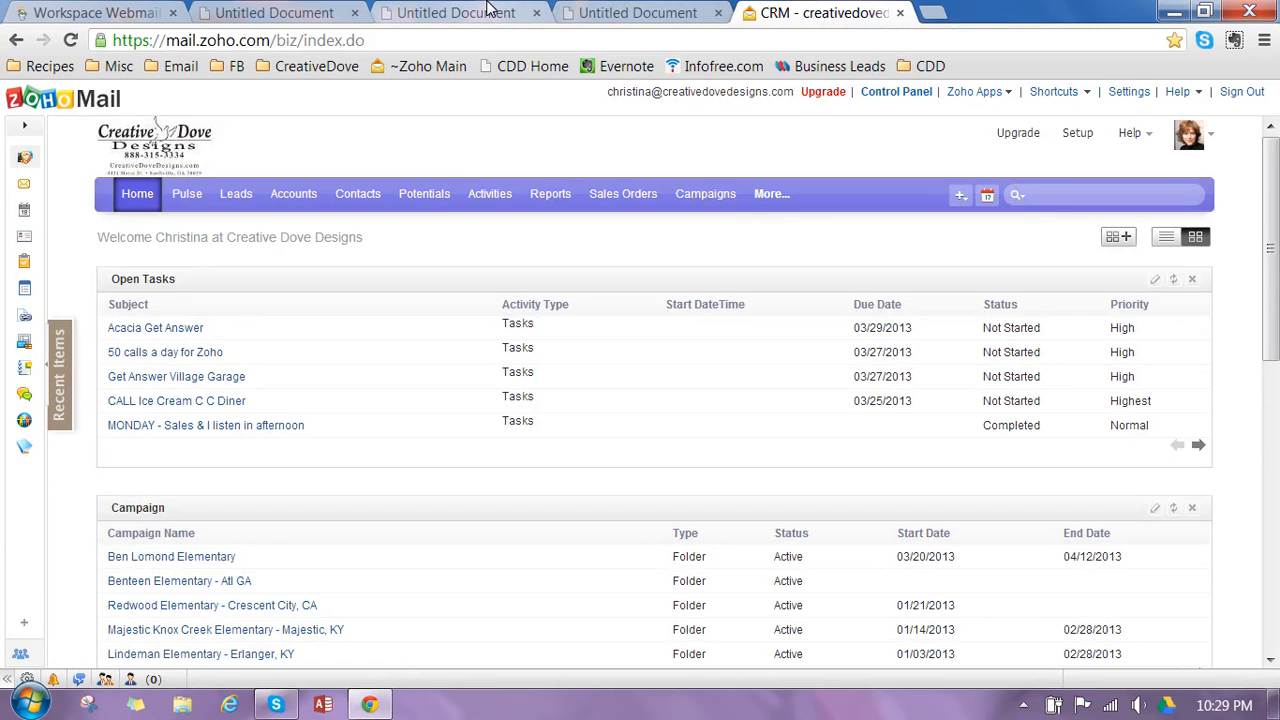
{"action": "left_click", "coordinate": [418, 8]}
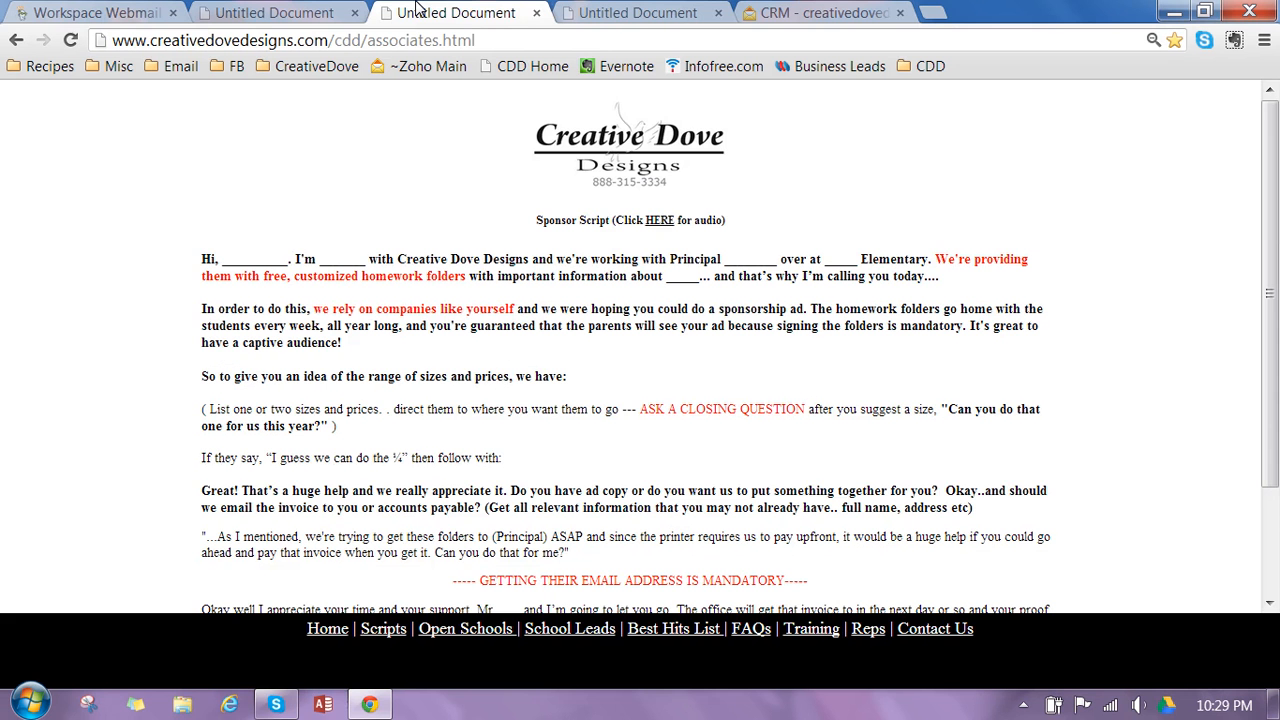
{"action": "left_click", "coordinate": [605, 10]}
{"action": "left_click", "coordinate": [460, 10]}
{"action": "left_click", "coordinate": [611, 11]}
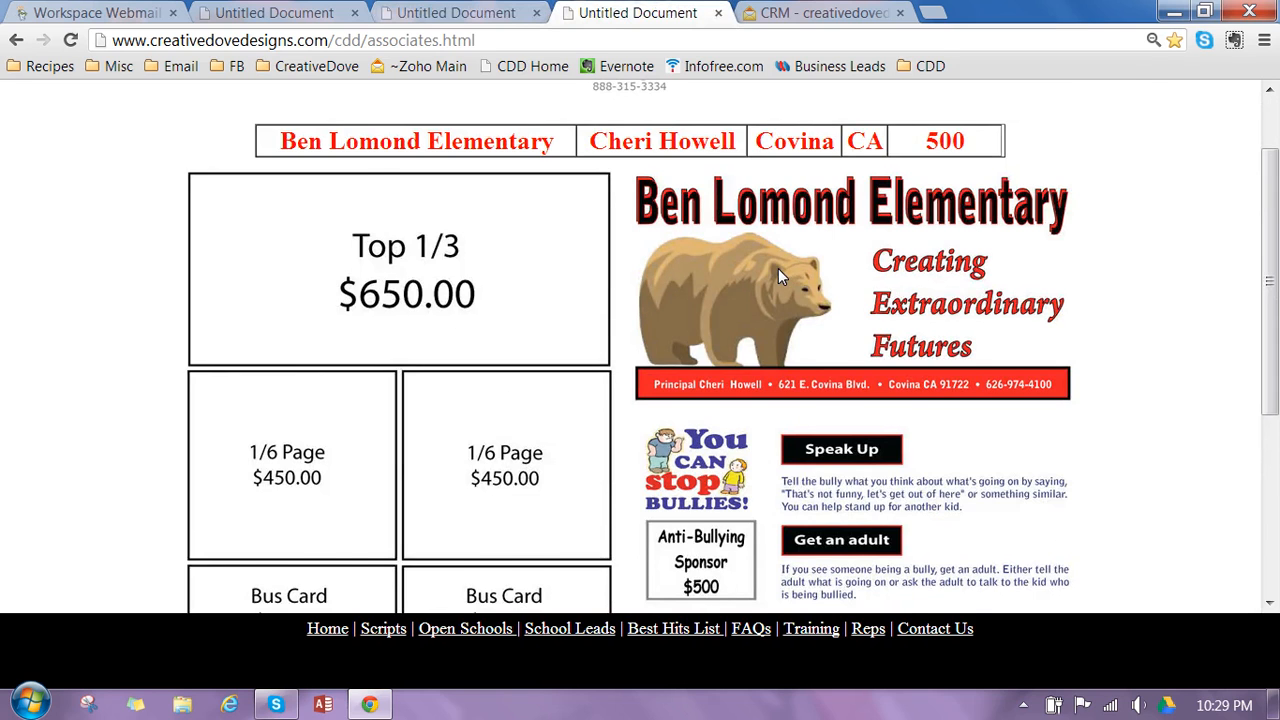
- Zoom the Ben Lomond page out to 50% and look over the ad sizes and prices in its layout
{"action": "key", "text": "ctrl+minus"}
{"action": "key", "text": "ctrl+minus"}
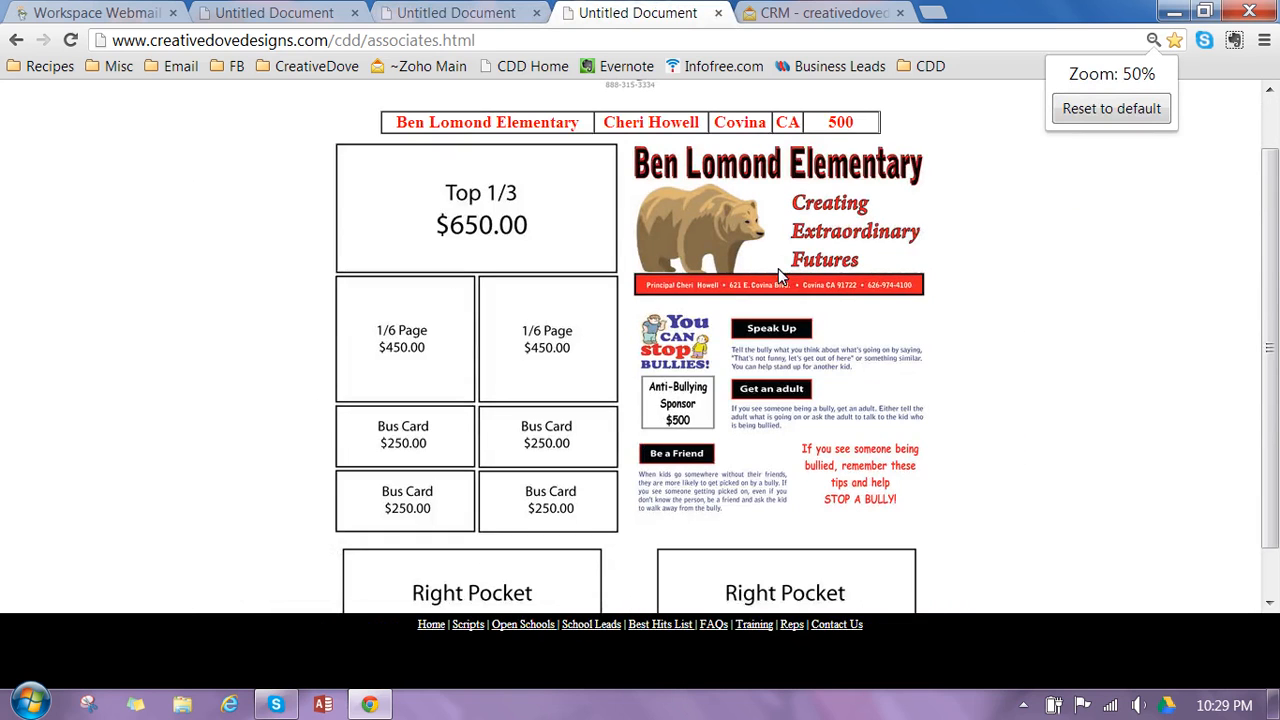
{"action": "scroll", "coordinate": [1276, 380], "scroll_direction": "up", "scroll_amount": 2}
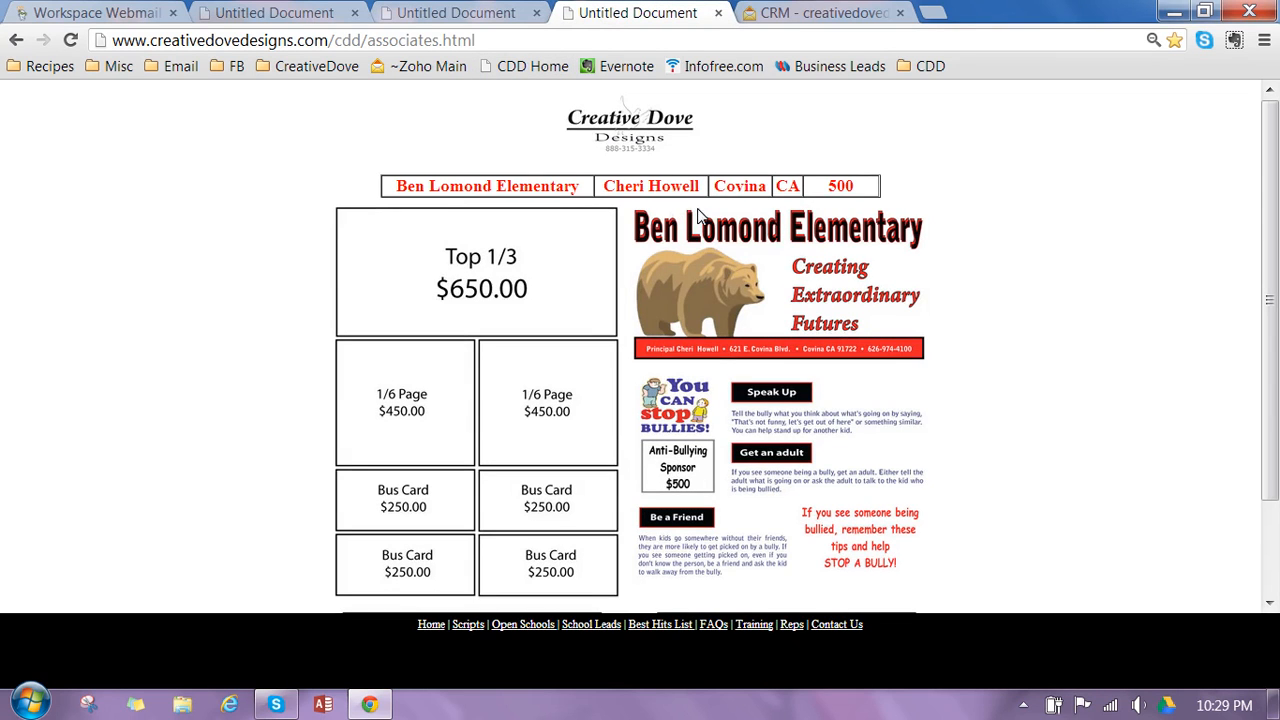
{"action": "scroll", "coordinate": [1226, 291], "scroll_direction": "down", "scroll_amount": 1}
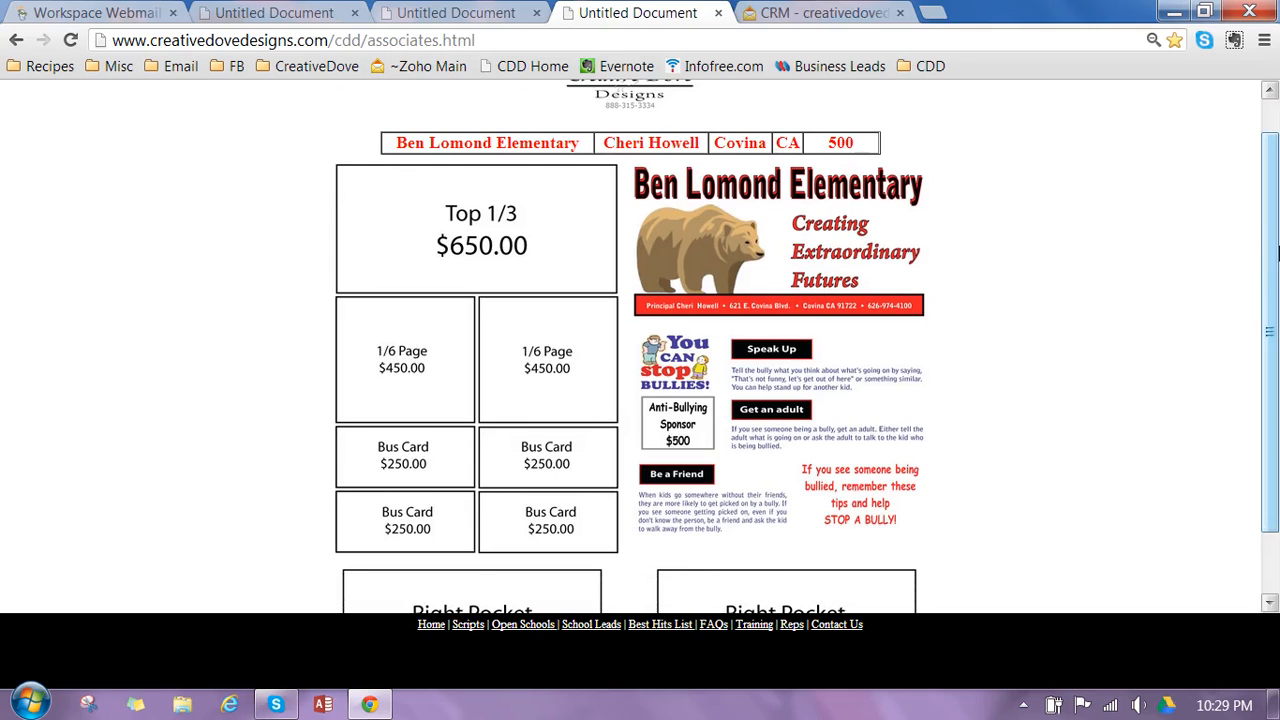
{"action": "scroll", "coordinate": [910, 188], "scroll_direction": "up", "scroll_amount": 1}
- Return to the CRM home page and look over its tasks, campaigns and invoices
{"action": "left_click", "coordinate": [840, 10]}
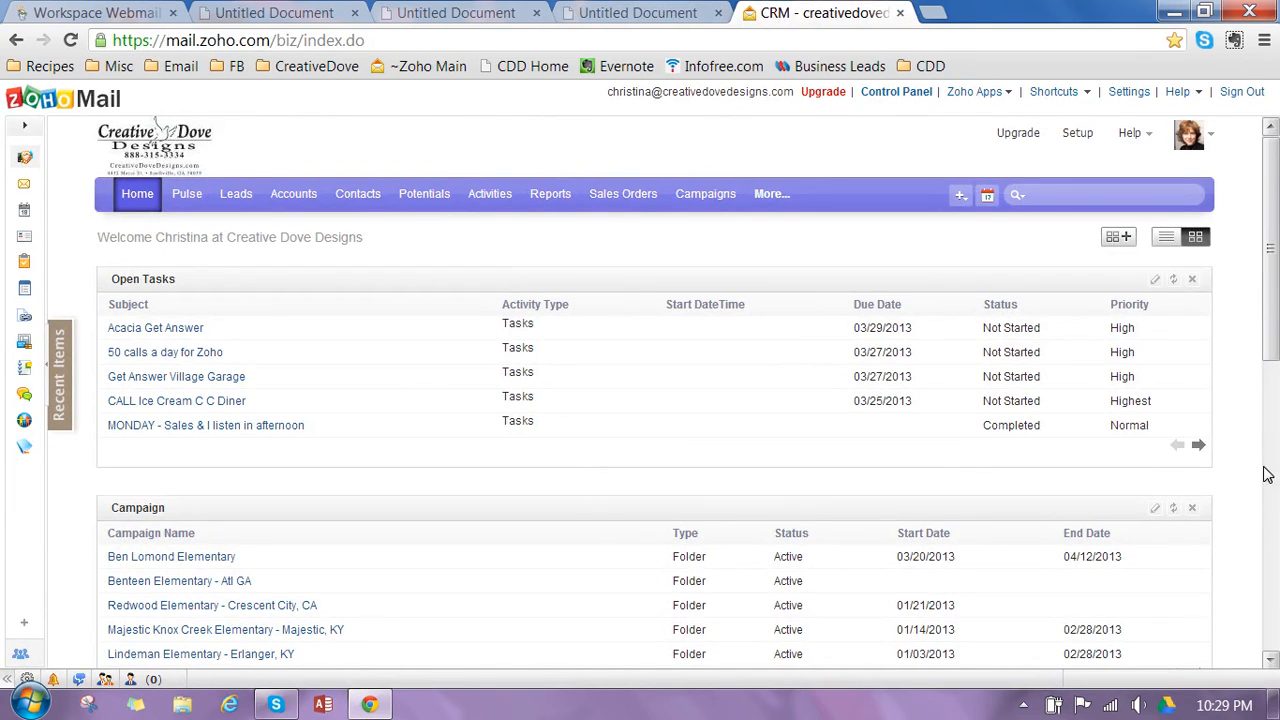
{"action": "left_click_drag", "start_coordinate": [1270, 344], "coordinate": [1270, 430]}
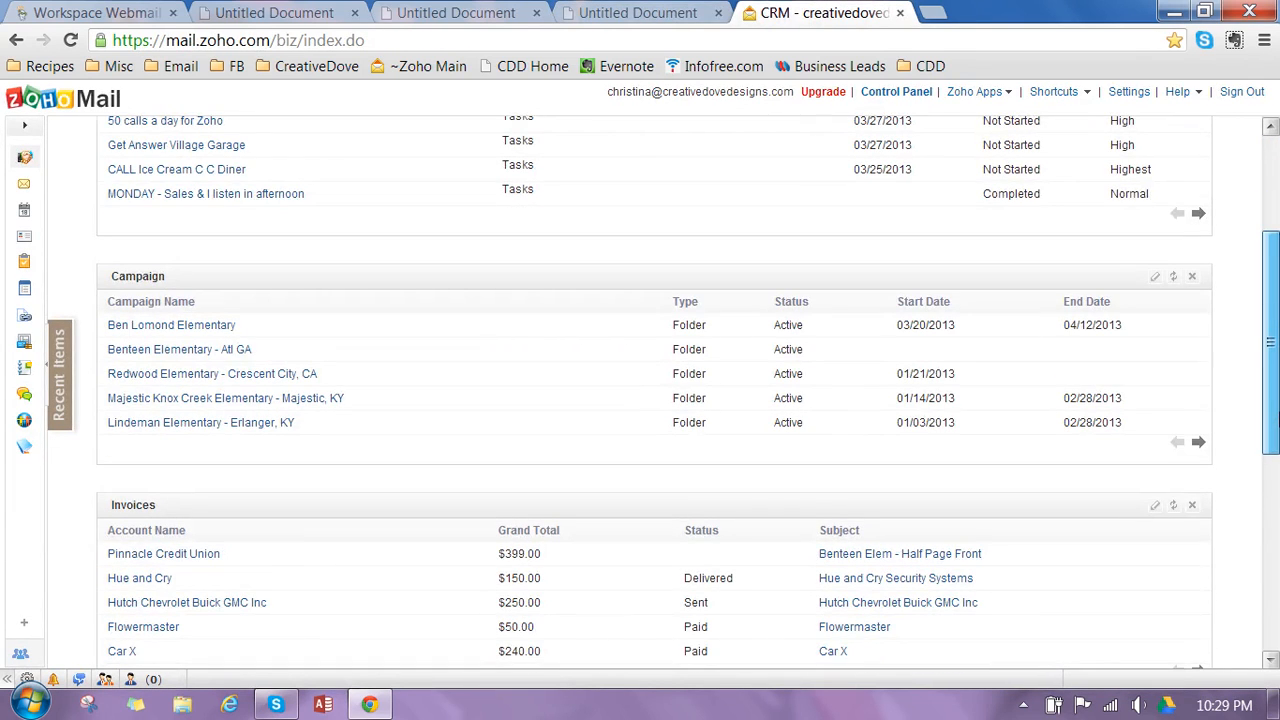
{"action": "left_click_drag", "start_coordinate": [1274, 420], "coordinate": [1274, 287]}
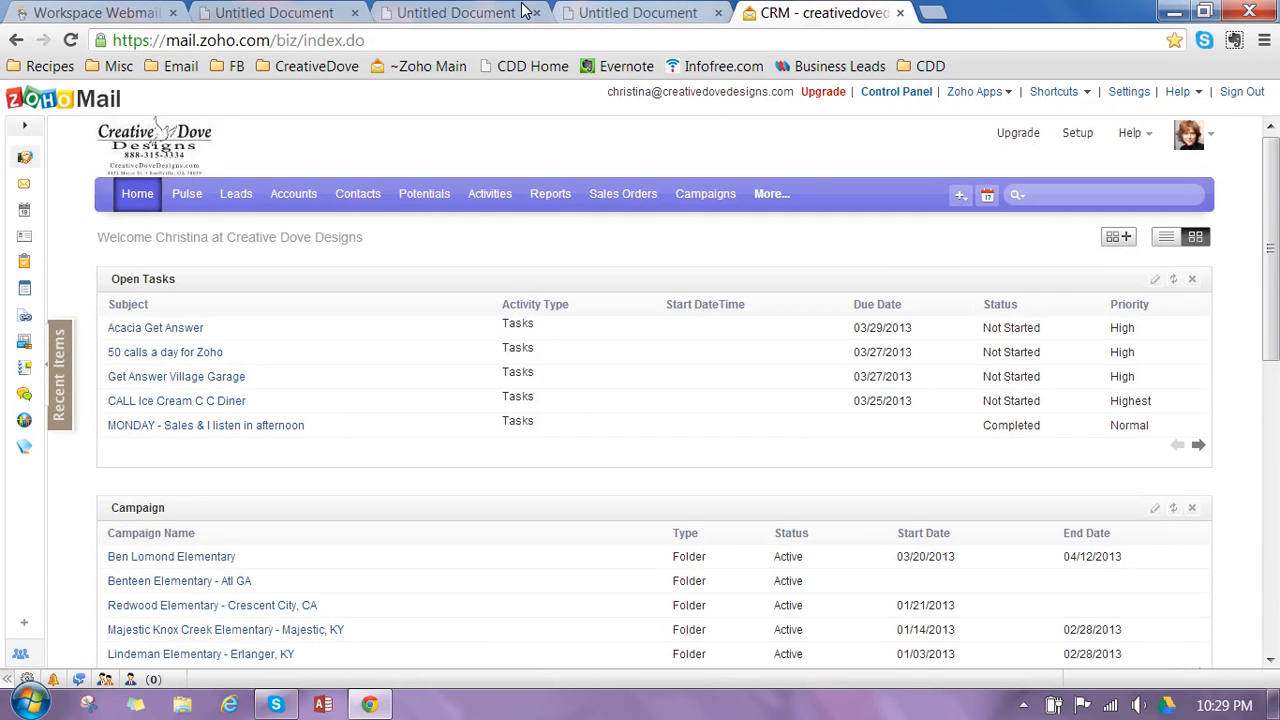
- Look through the contents of the CDD, Email, FB and CreativeDove bookmark folders, then close the folder list
{"action": "left_click", "coordinate": [930, 66]}
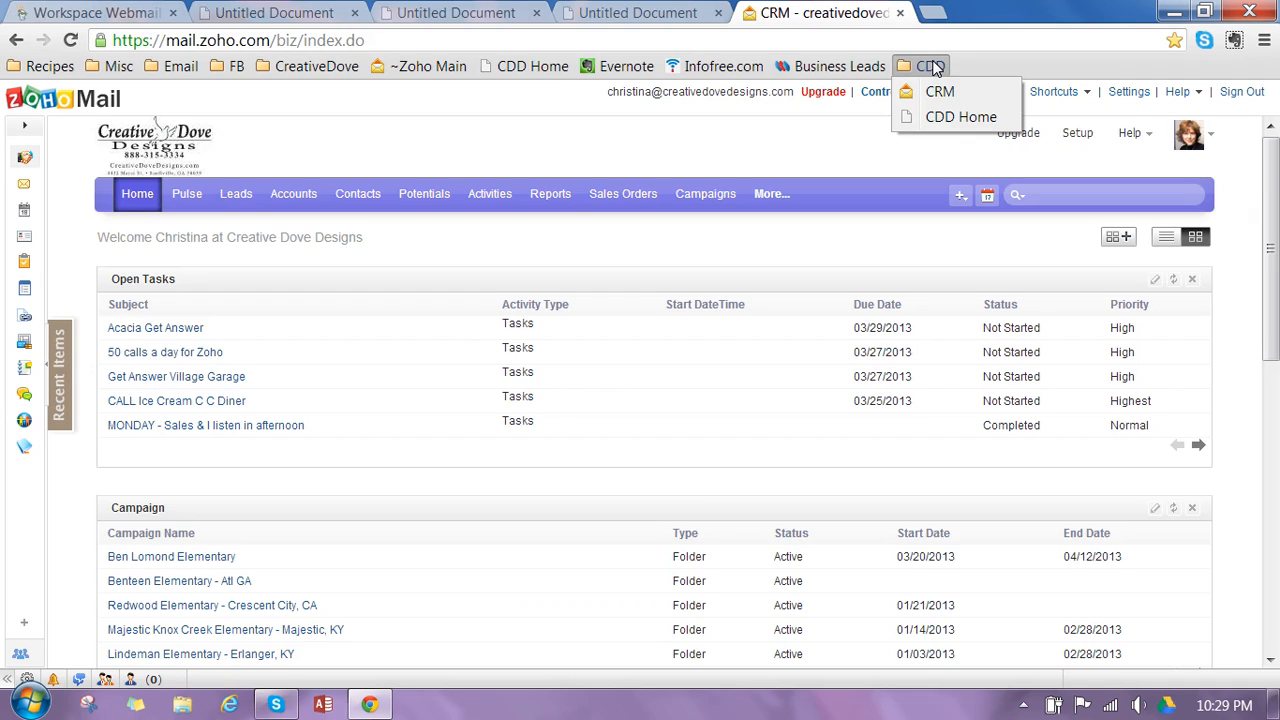
{"action": "mouse_move", "coordinate": [175, 66]}
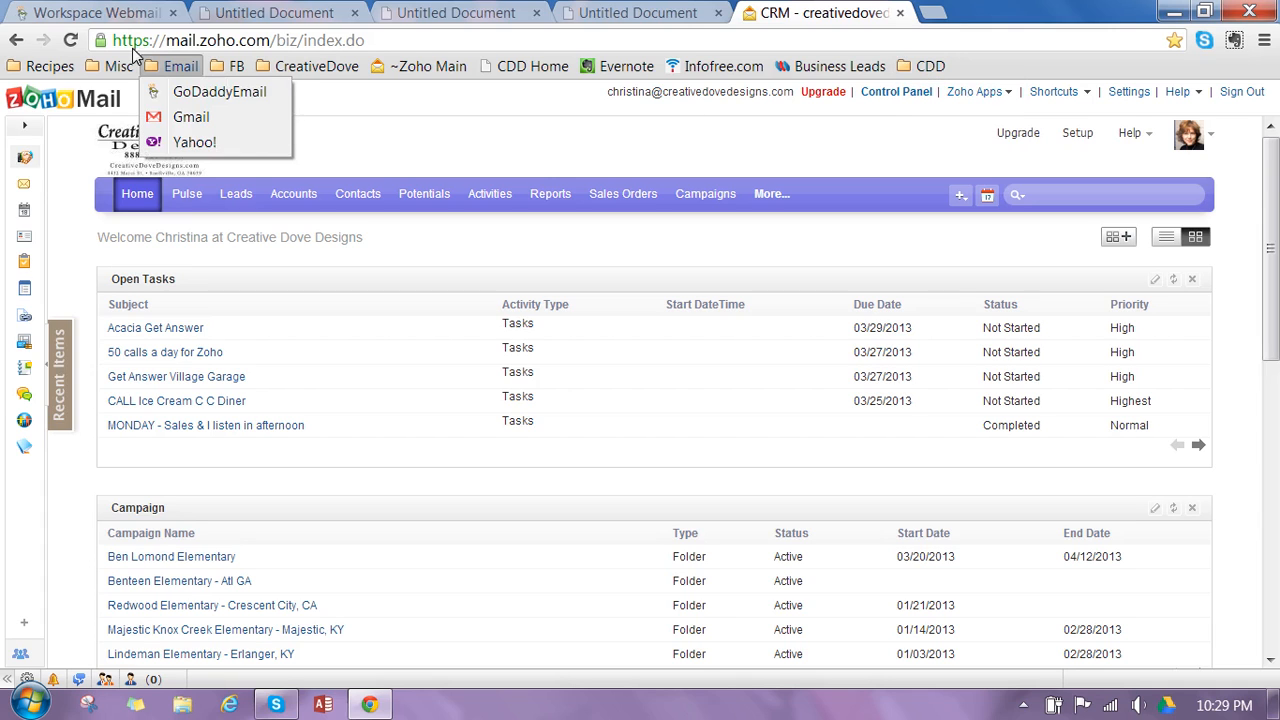
{"action": "mouse_move", "coordinate": [132, 62]}
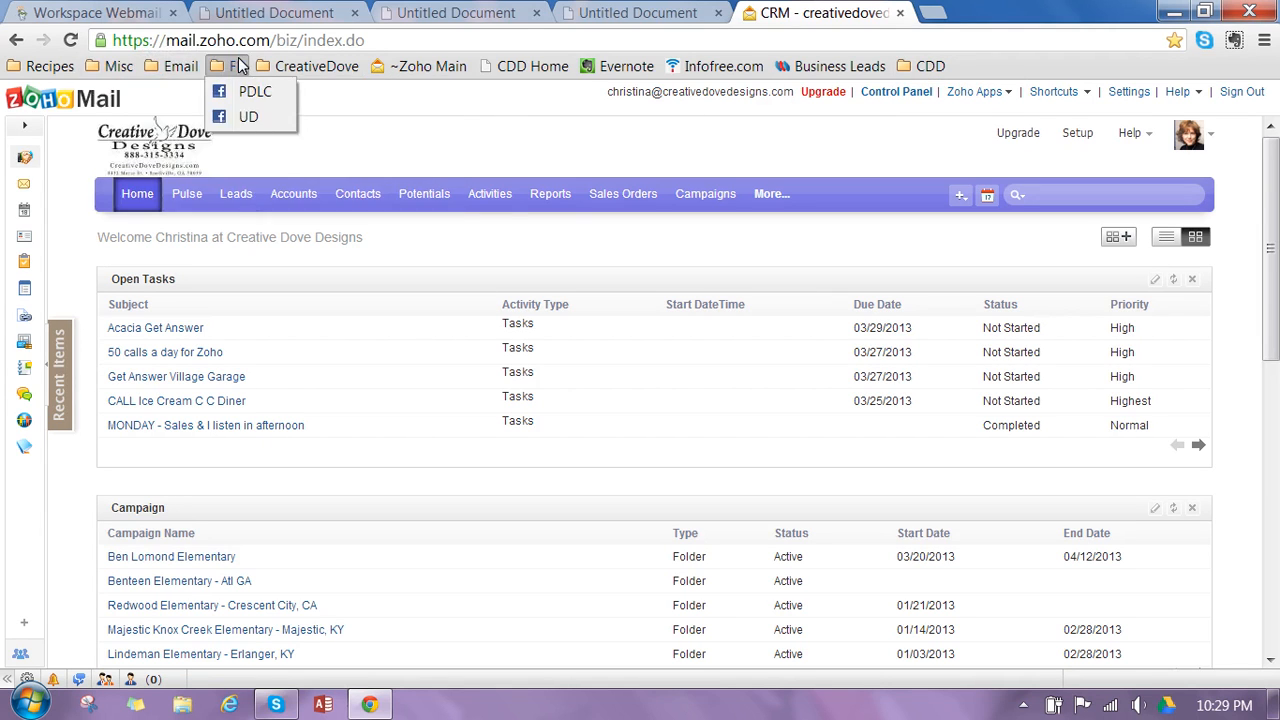
{"action": "mouse_move", "coordinate": [345, 63]}
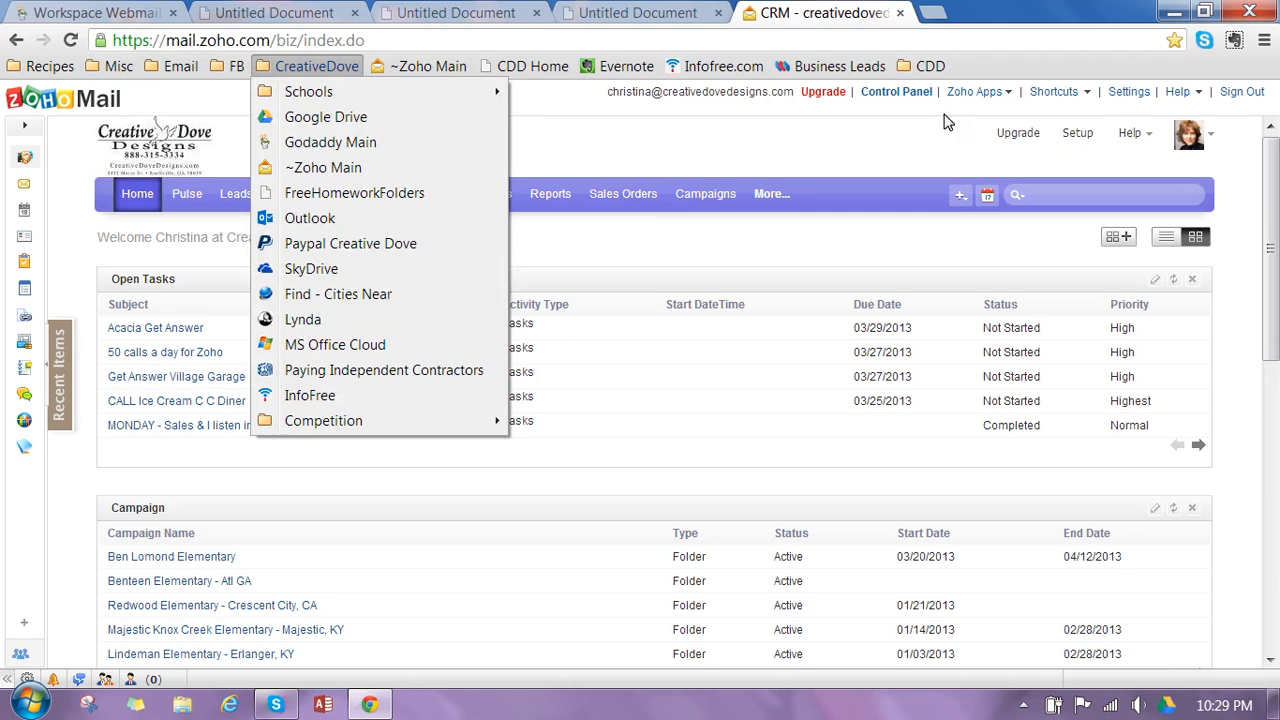
{"action": "left_click", "coordinate": [913, 158]}
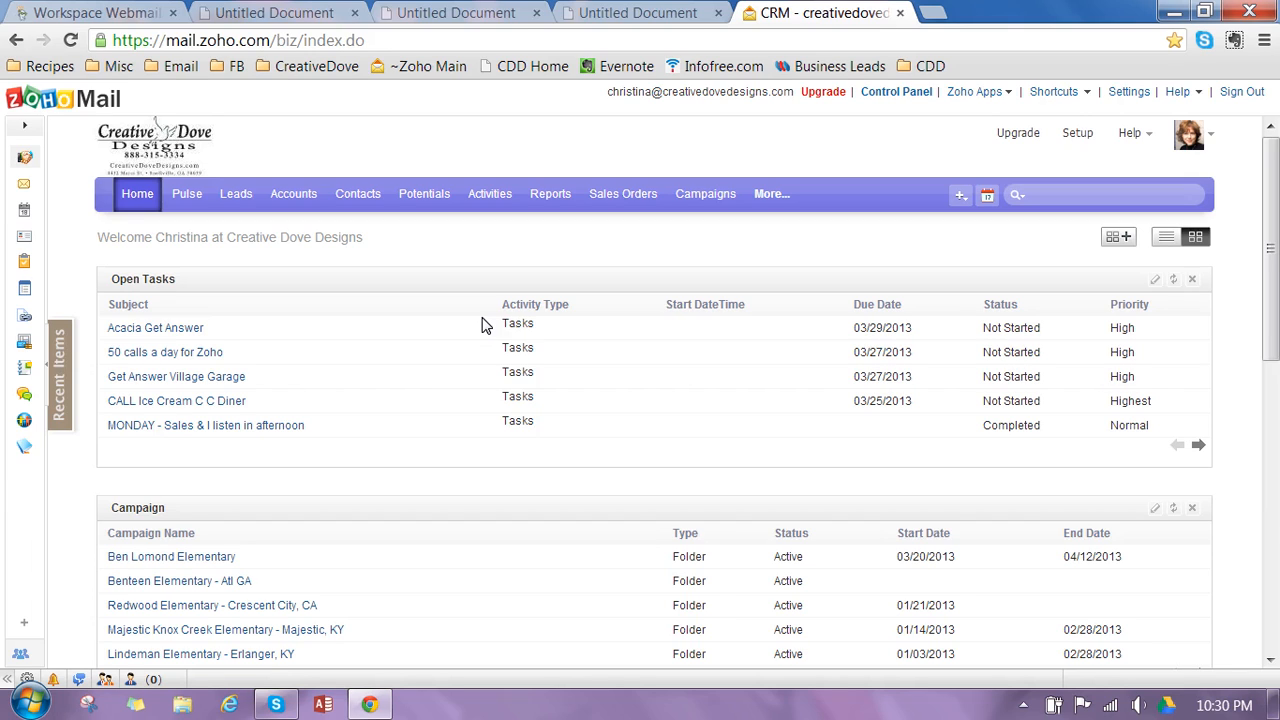
- Minimize the browser window and show the hidden notification area icons on the desktop
{"action": "left_click", "coordinate": [370, 705]}
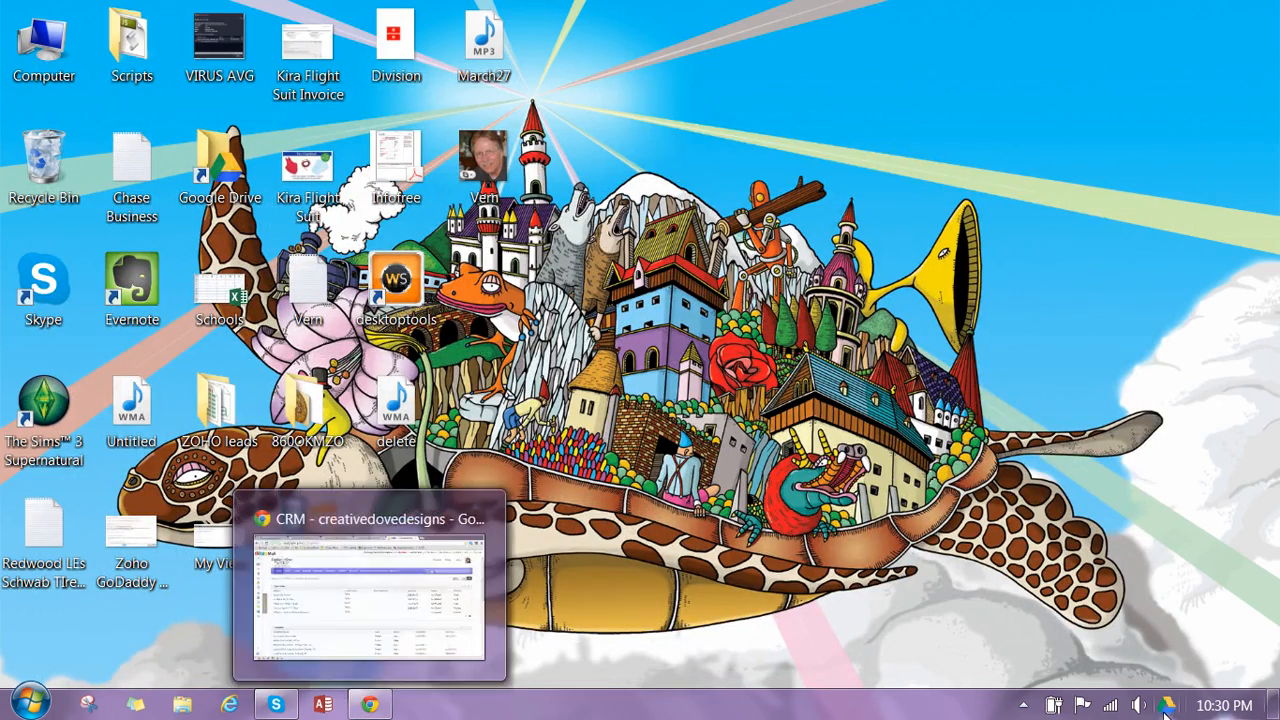
{"action": "left_click", "coordinate": [1023, 705]}
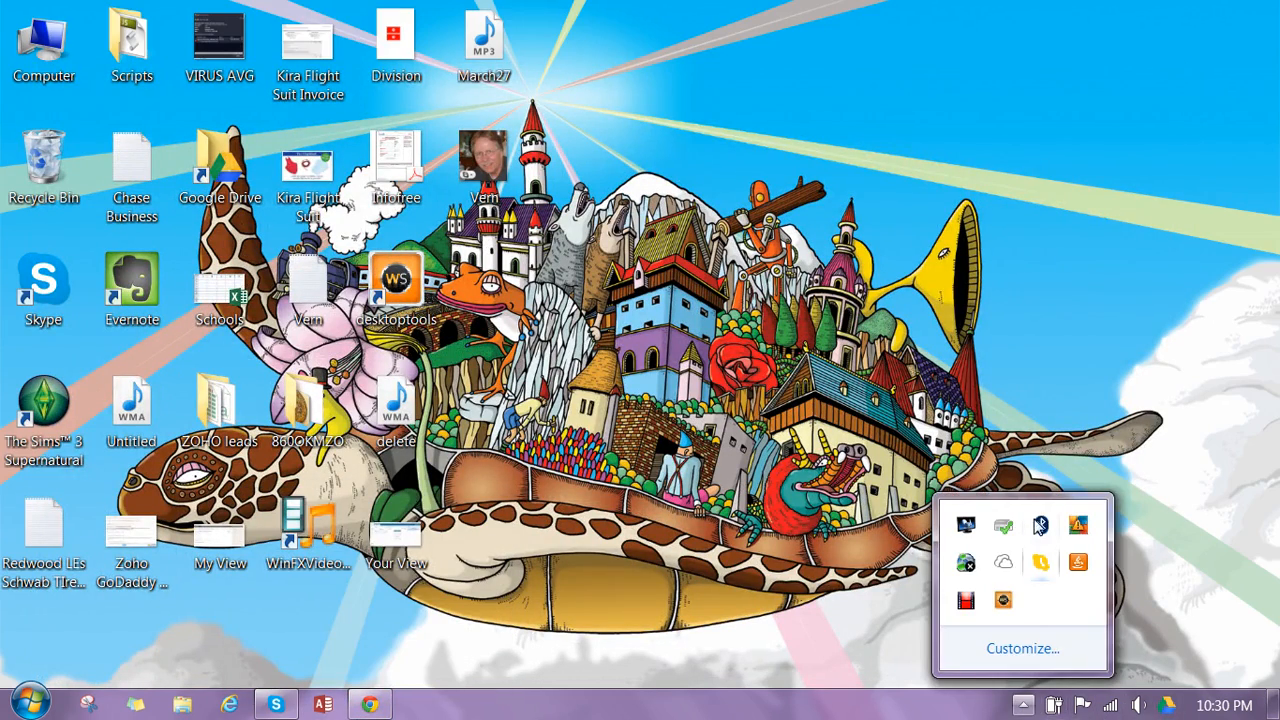